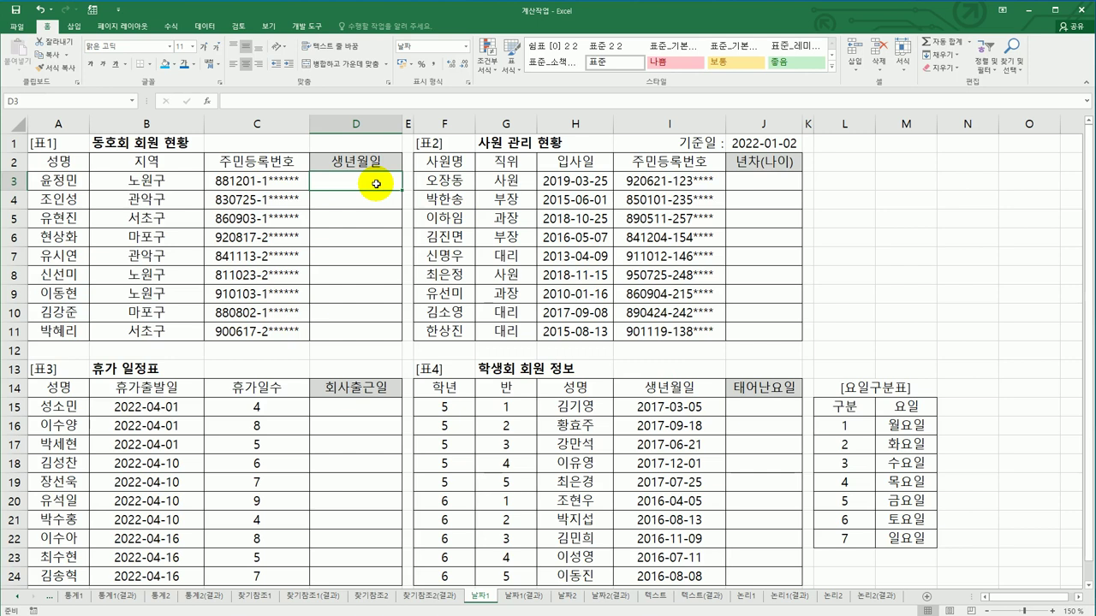
Start a DATE formula in D3 with MID(C3,1,2) as the year argument, taken from the registration number.
{"action": "left_click_drag", "start_coordinate": [278, 180], "coordinate": [274, 330]}
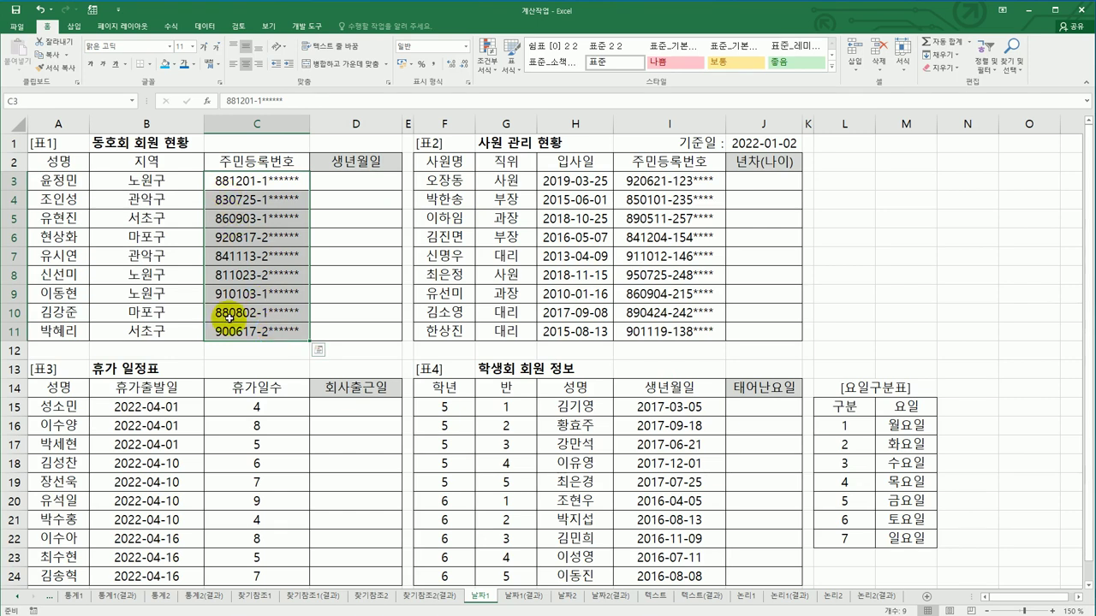
{"action": "left_click", "coordinate": [351, 181]}
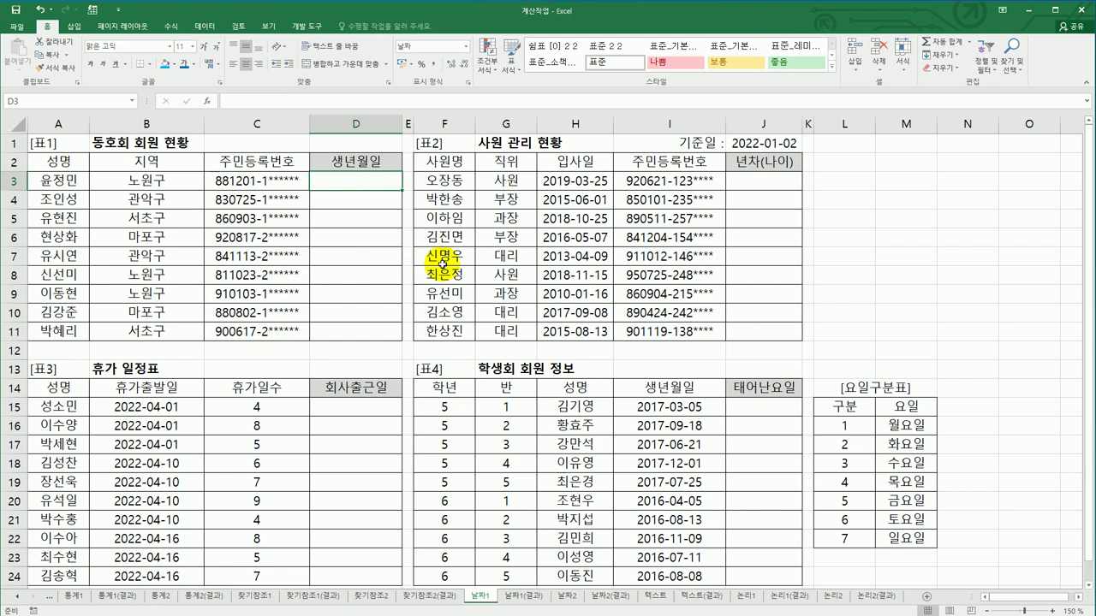
{"action": "type", "text": "="}
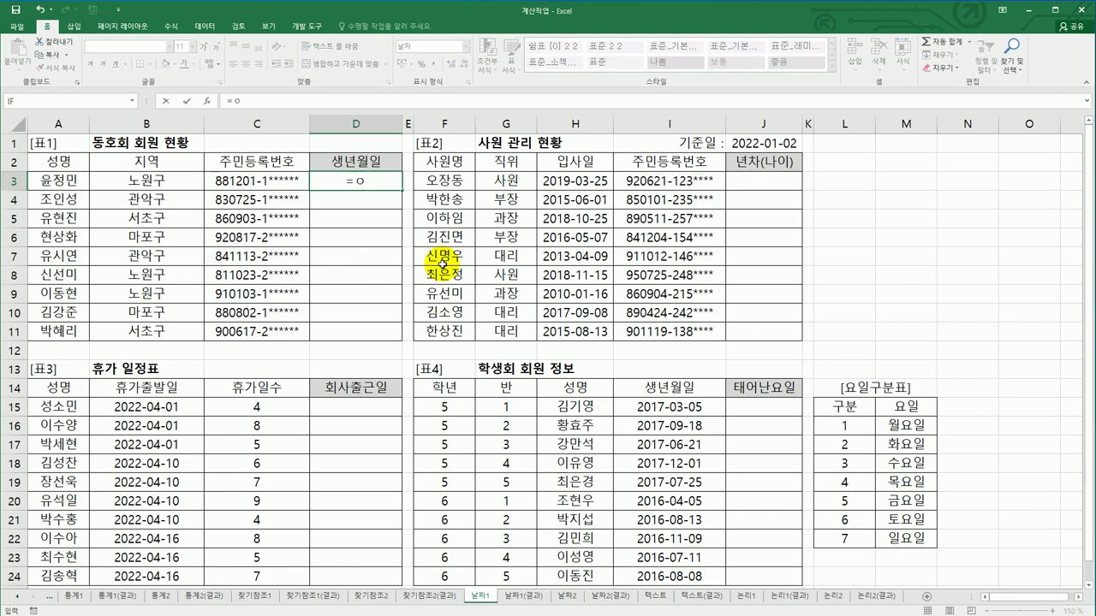
{"action": "type", "text": "da"}
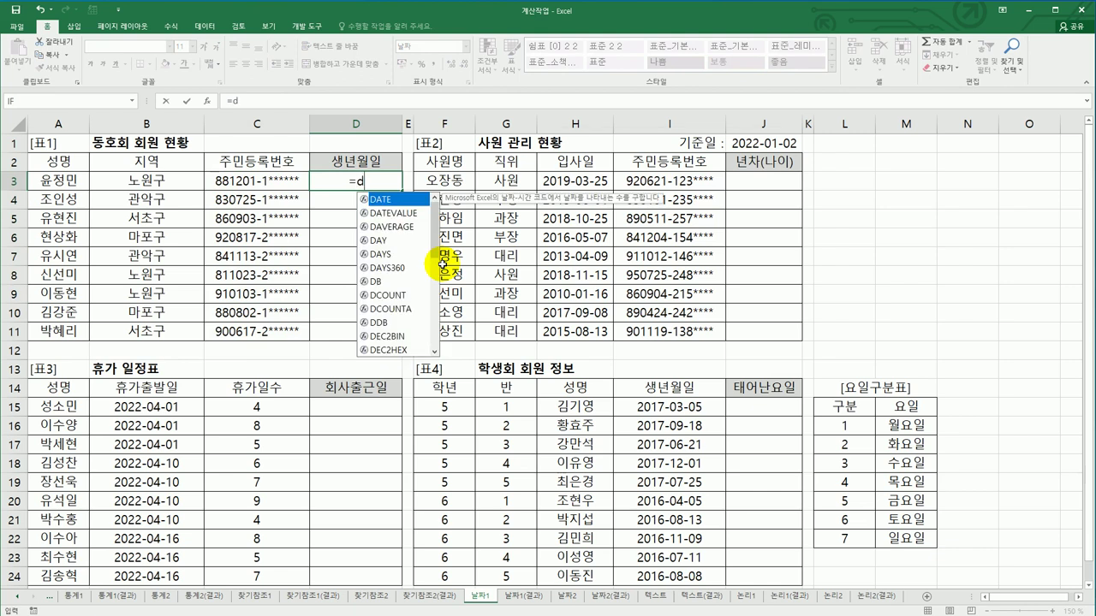
{"action": "double_click", "coordinate": [379, 198]}
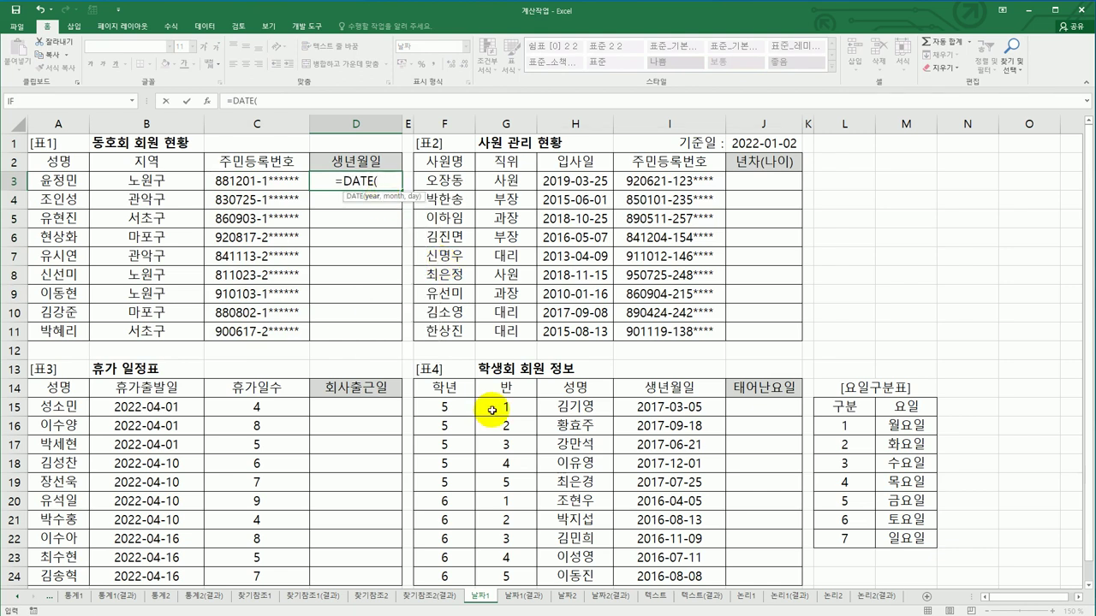
{"action": "type", "text": "m"}
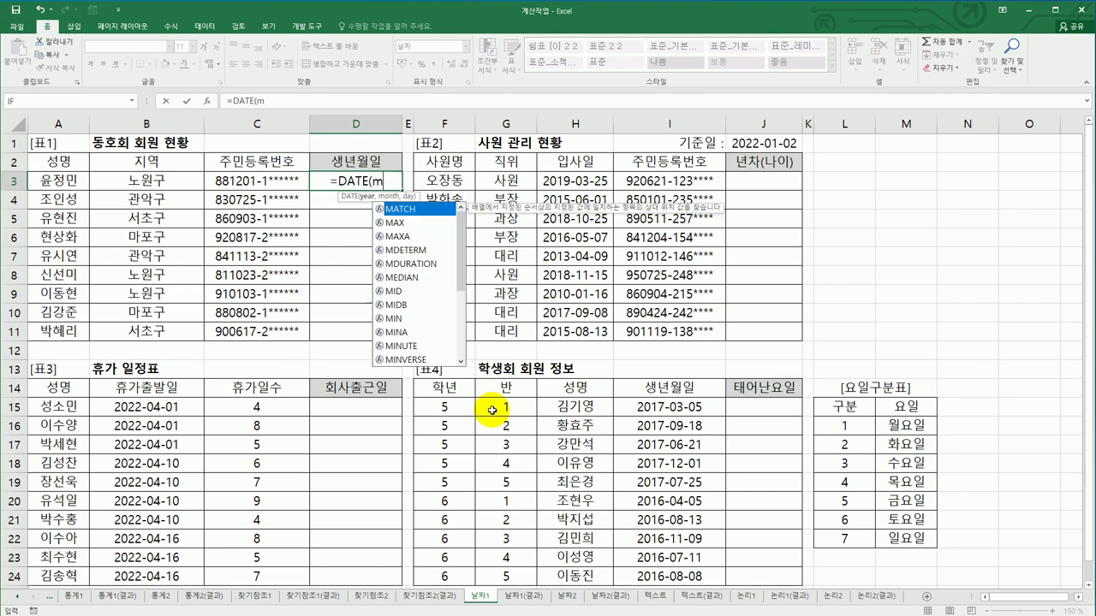
{"action": "type", "text": "i"}
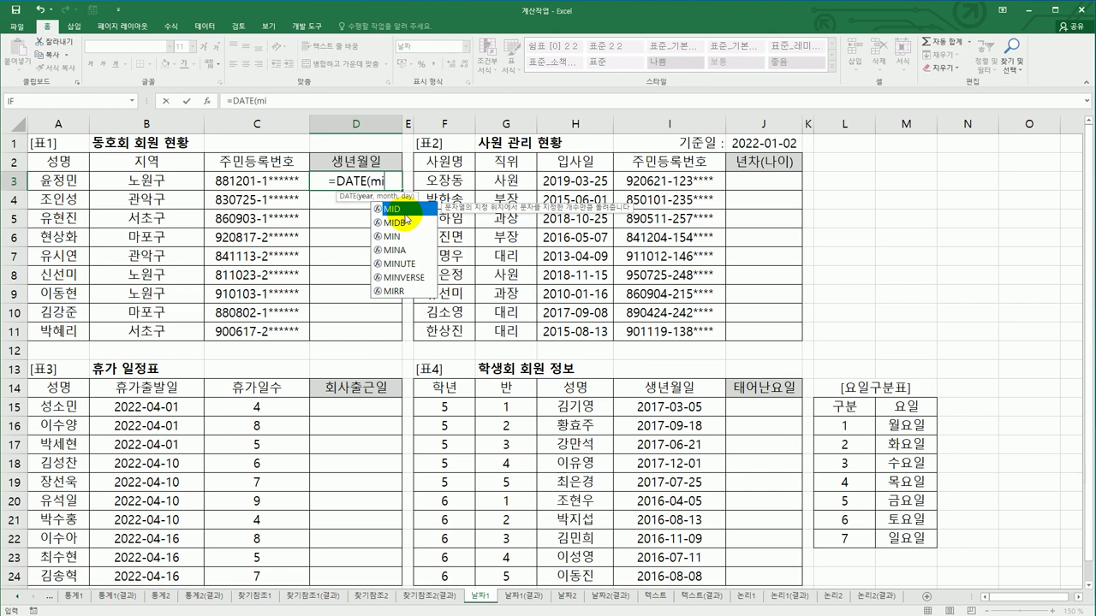
{"action": "double_click", "coordinate": [377, 209]}
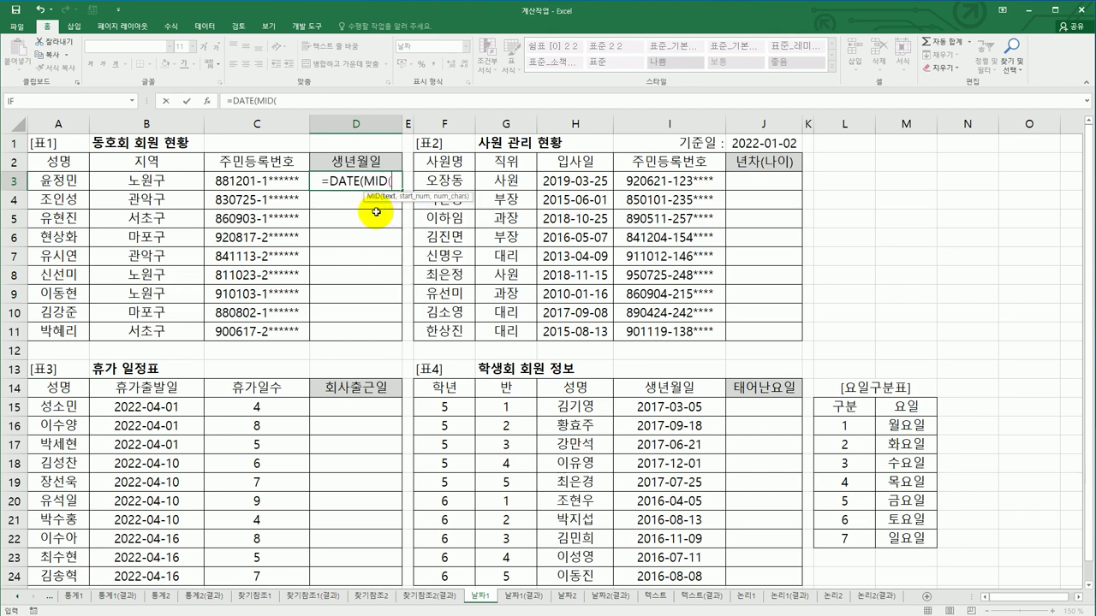
{"action": "left_click", "coordinate": [267, 180]}
{"action": "type", "text": ","}
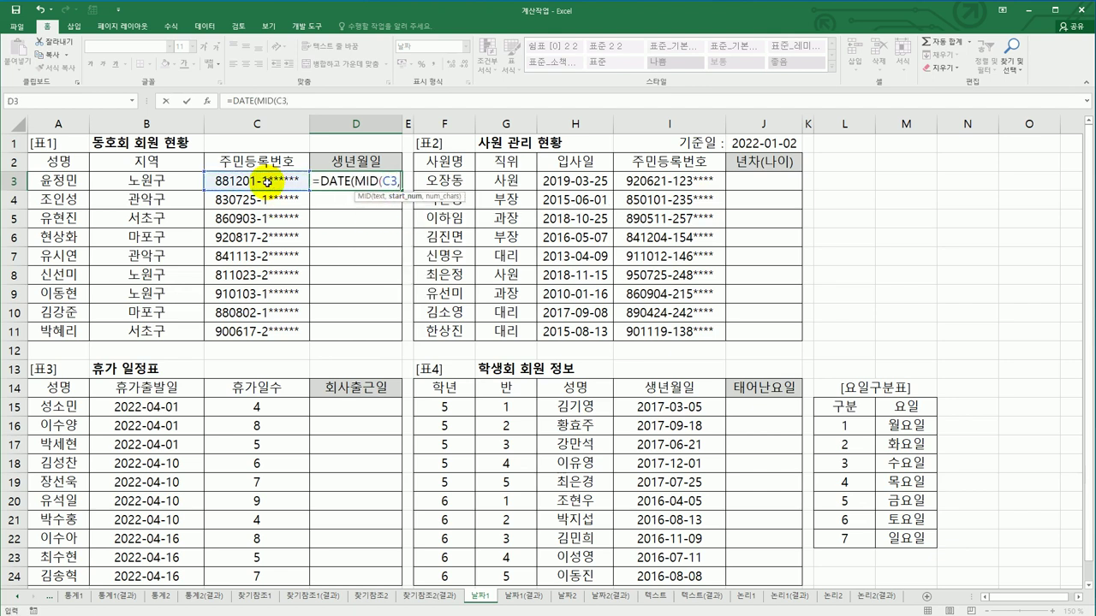
{"action": "type", "text": "1,2"}
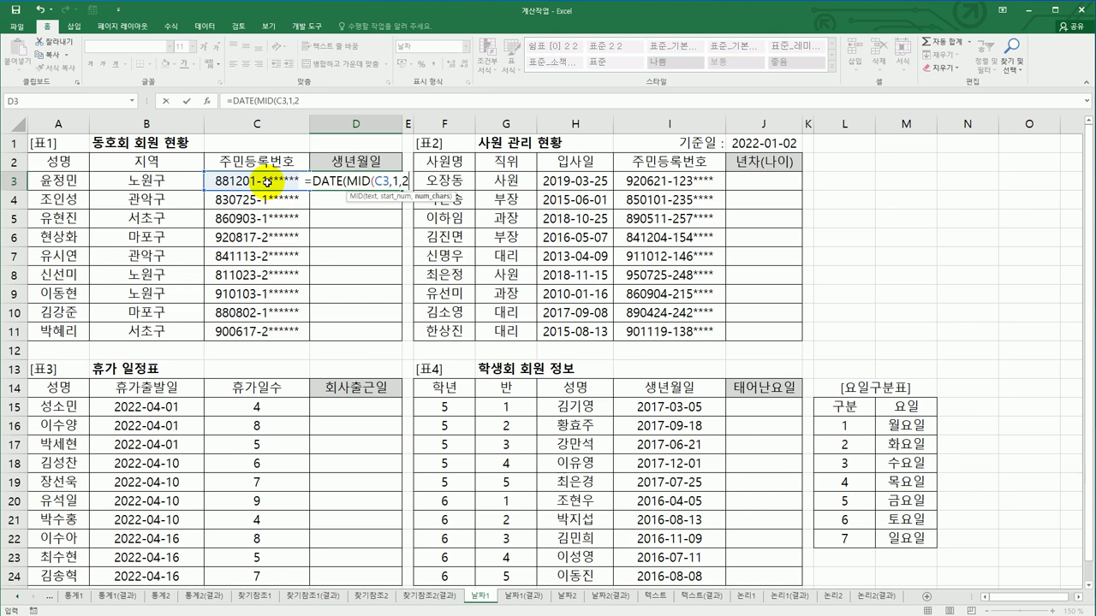
{"action": "type", "text": ")"}
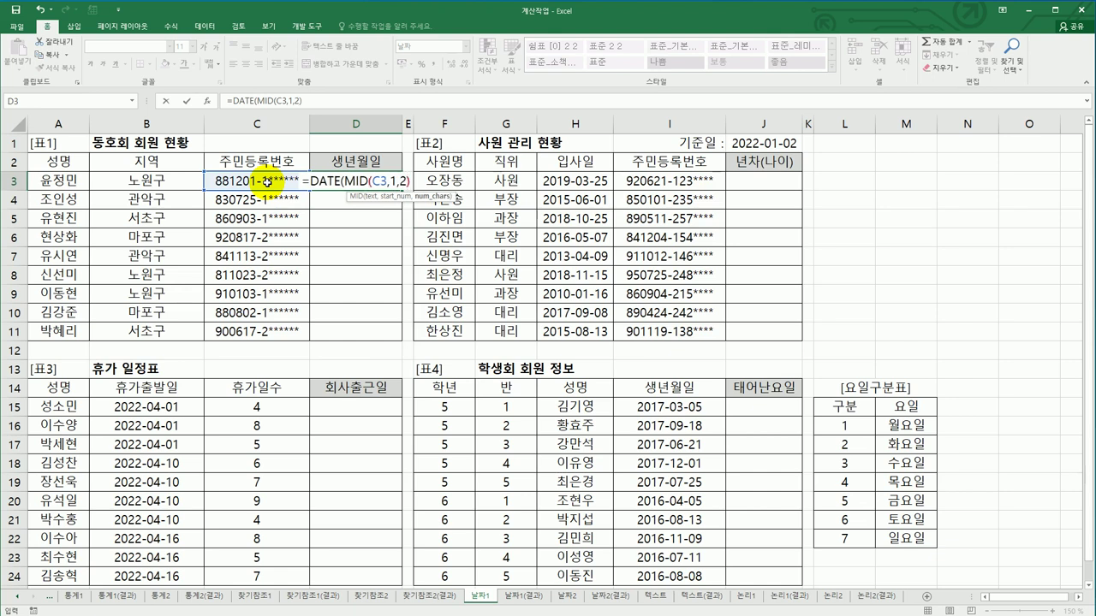
Add MID(C3,3,2) as the month argument of the DATE formula in D3.
{"action": "type", "text": ","}
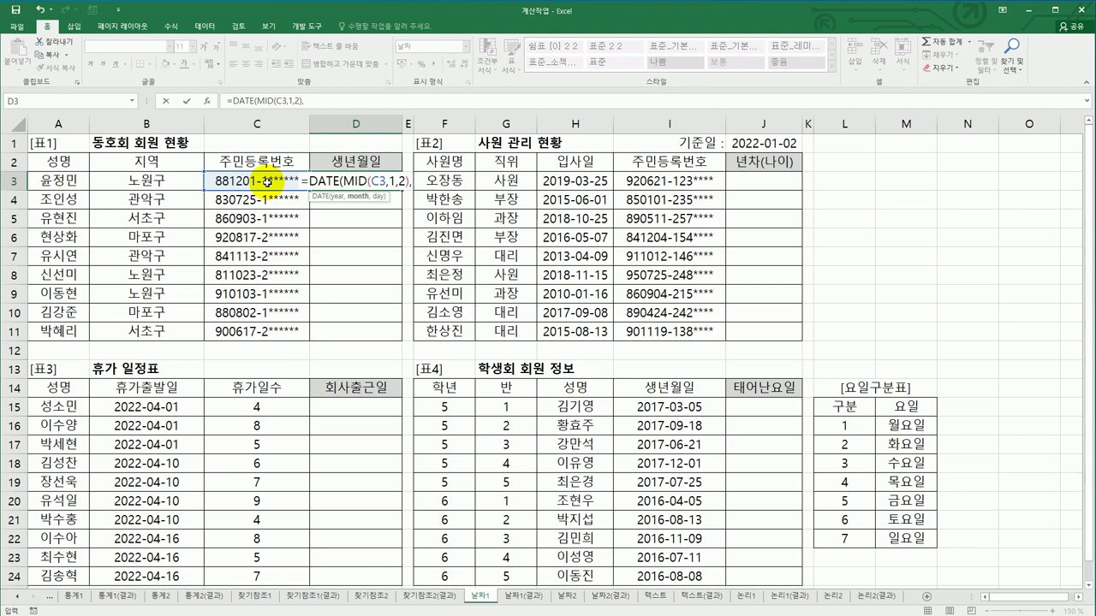
{"action": "type", "text": "mi"}
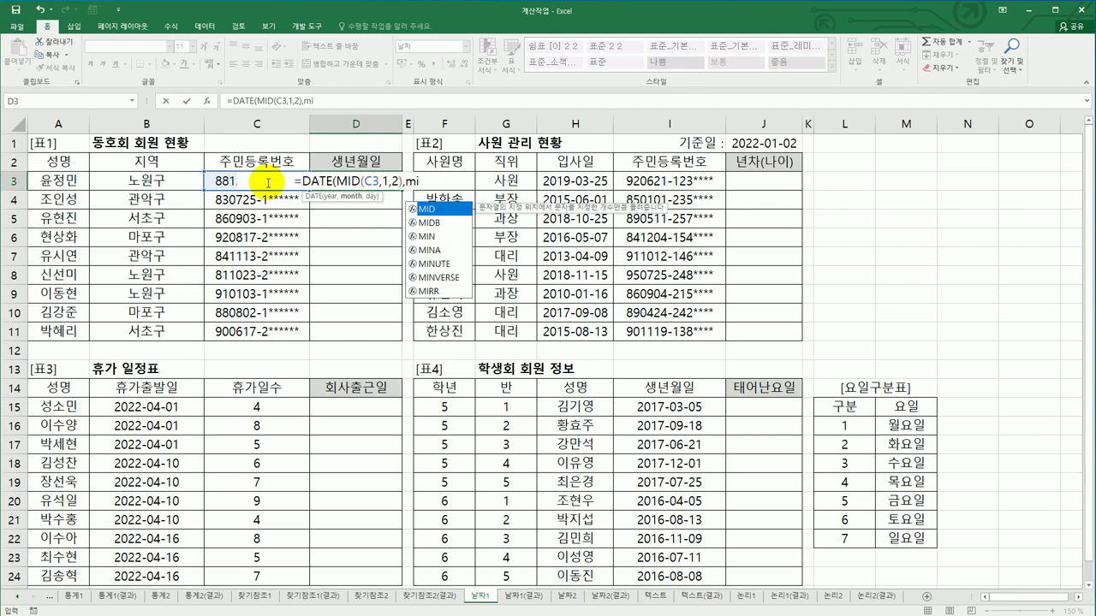
{"action": "key", "text": "Tab"}
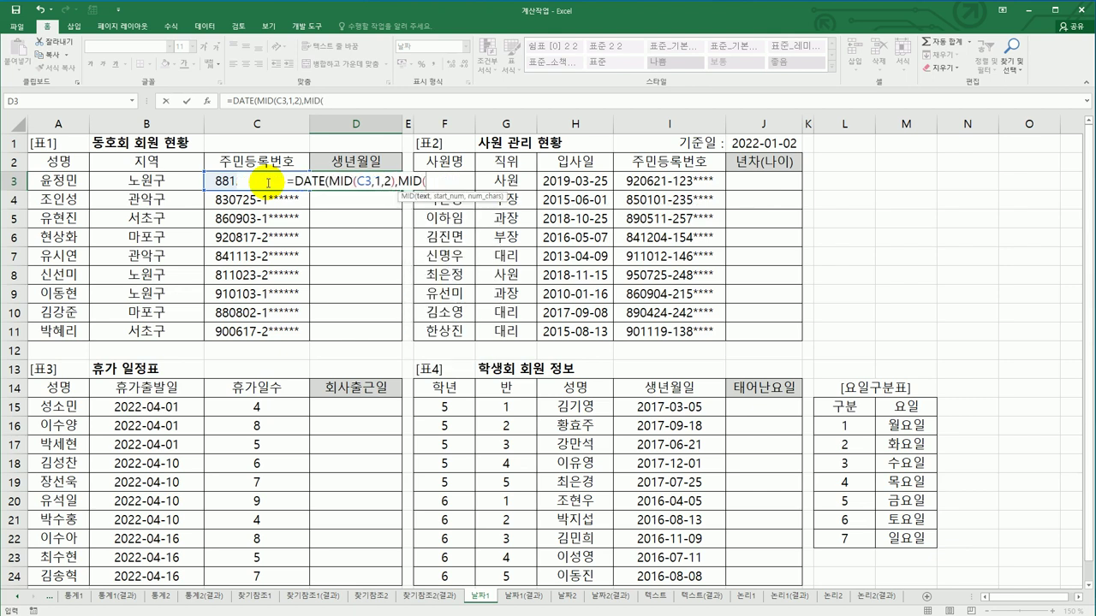
{"action": "left_click", "coordinate": [212, 176]}
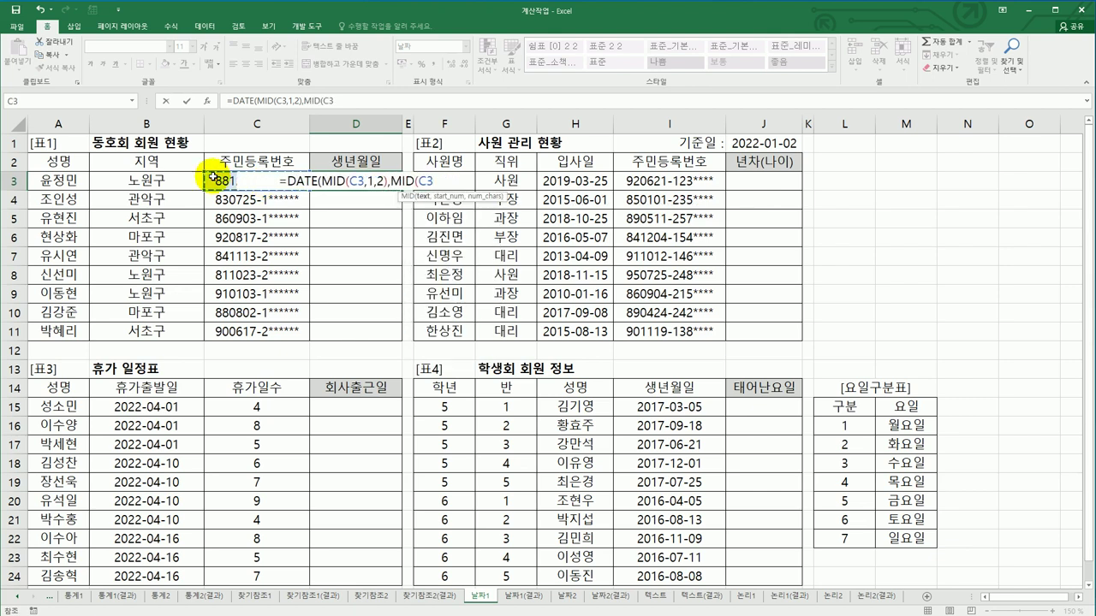
{"action": "type", "text": ",3,2)"}
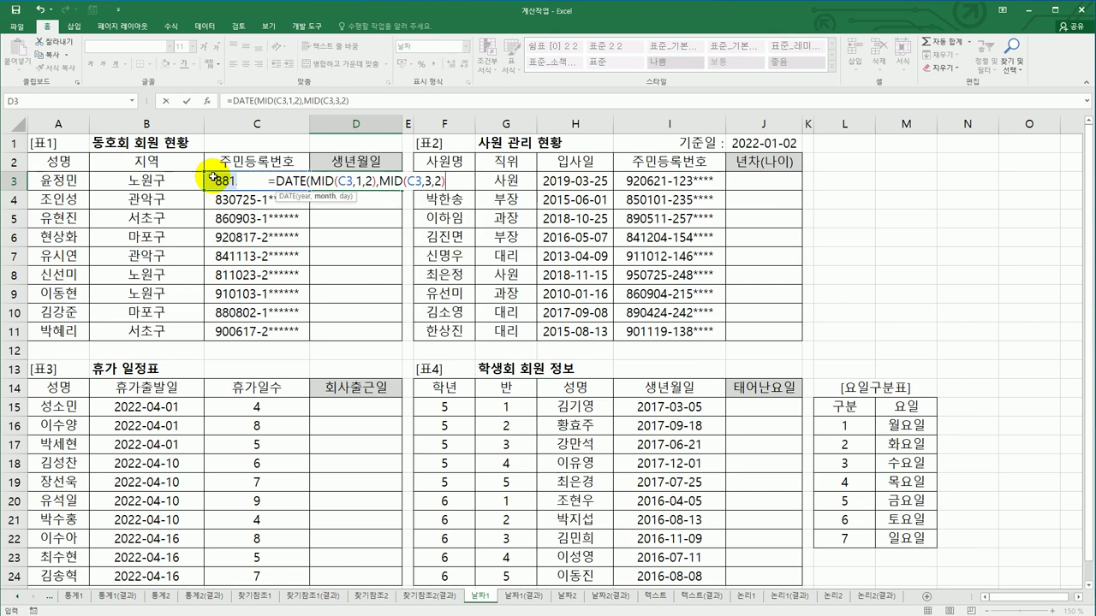
Complete the D3 formula with MID(C3,5,2) as the day argument and fill it down to D11.
{"action": "type", "text": ",mid"}
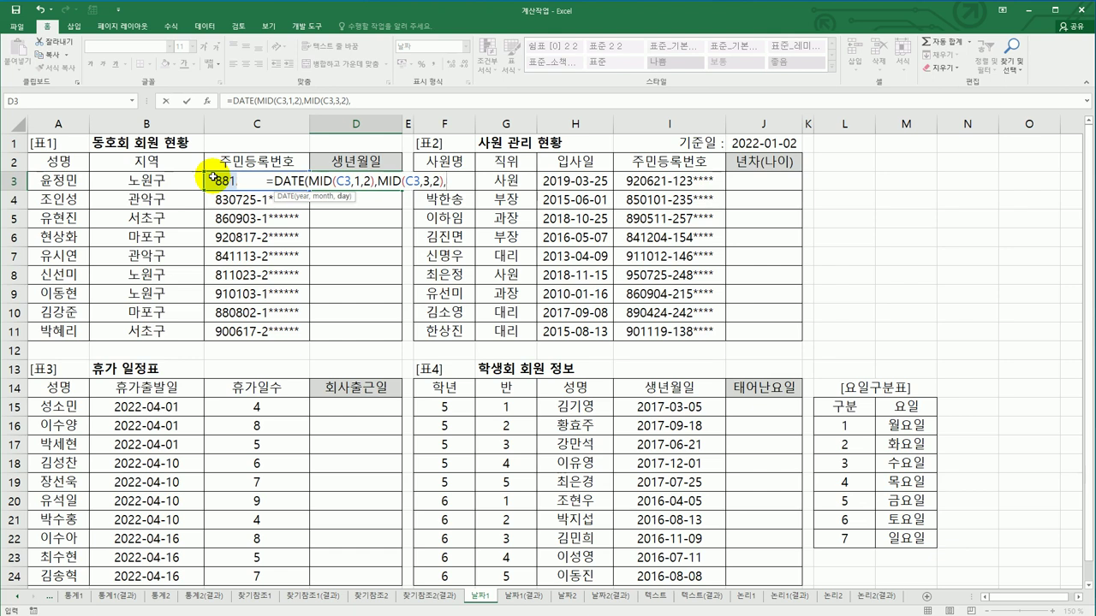
{"action": "key", "text": "Tab"}
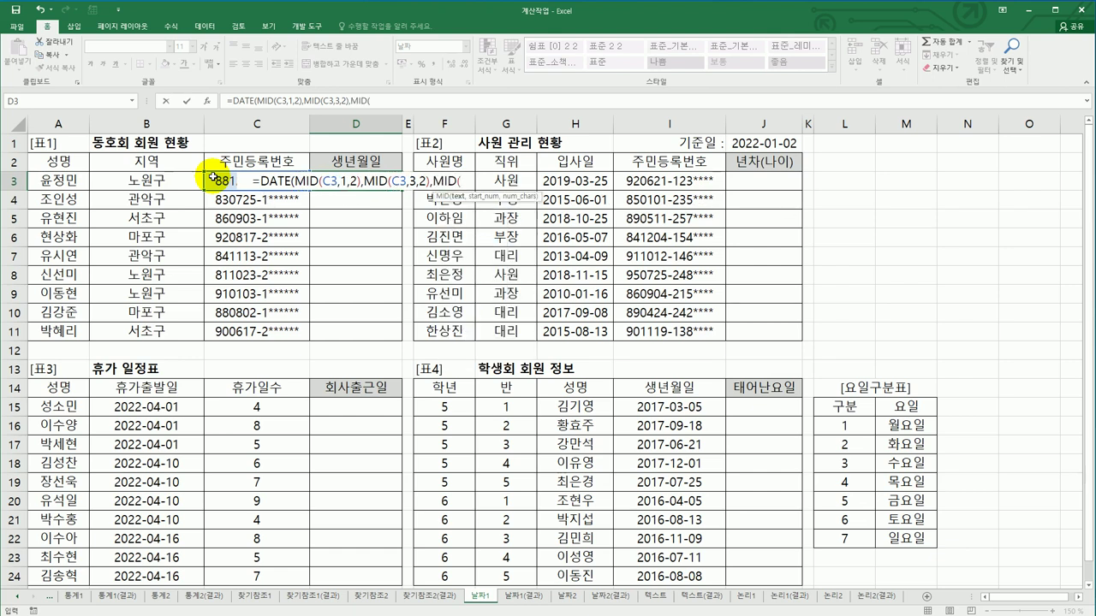
{"action": "left_click", "coordinate": [212, 175]}
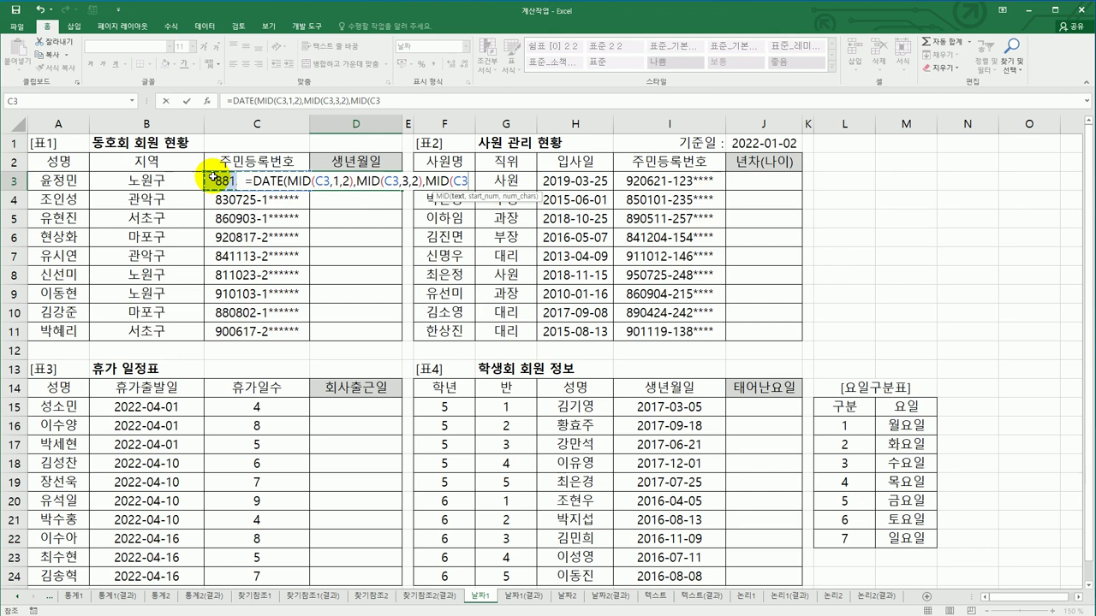
{"action": "type", "text": ",5,2"}
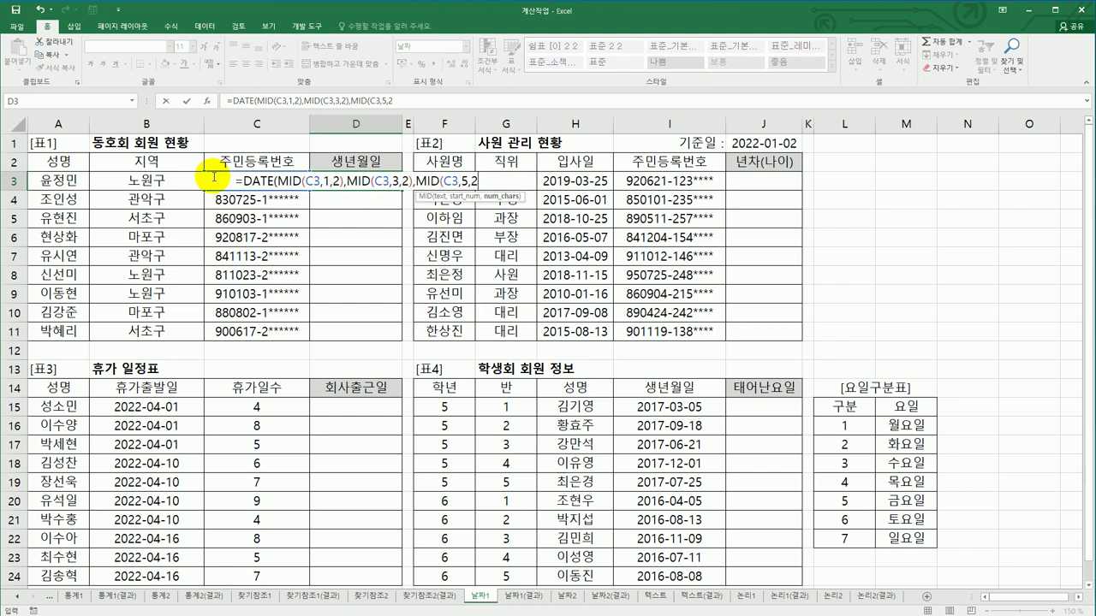
{"action": "type", "text": "))"}
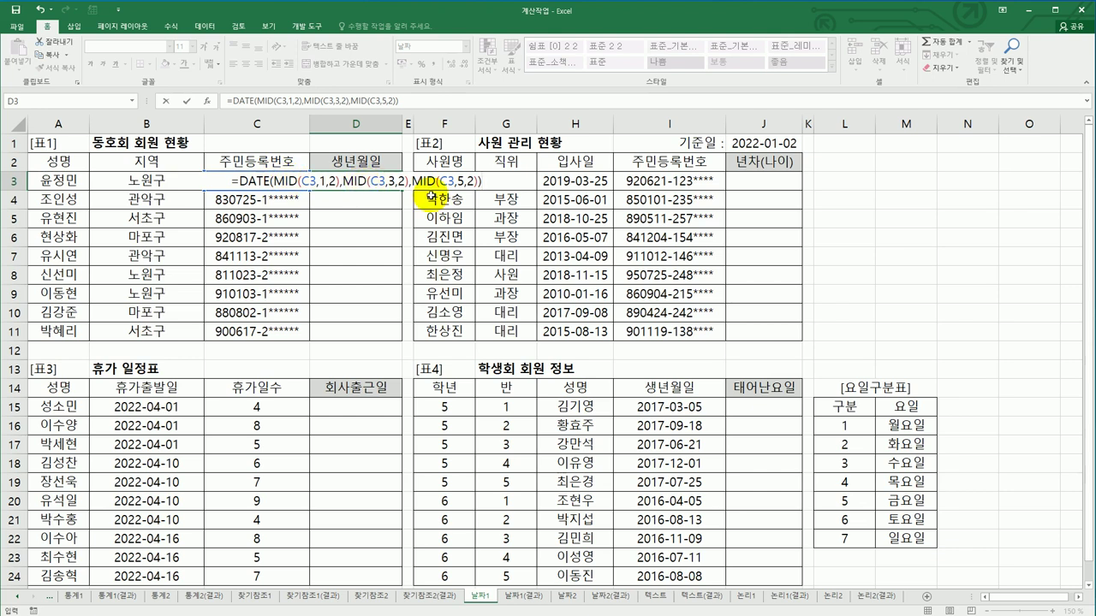
{"action": "key", "text": "ctrl+Return"}
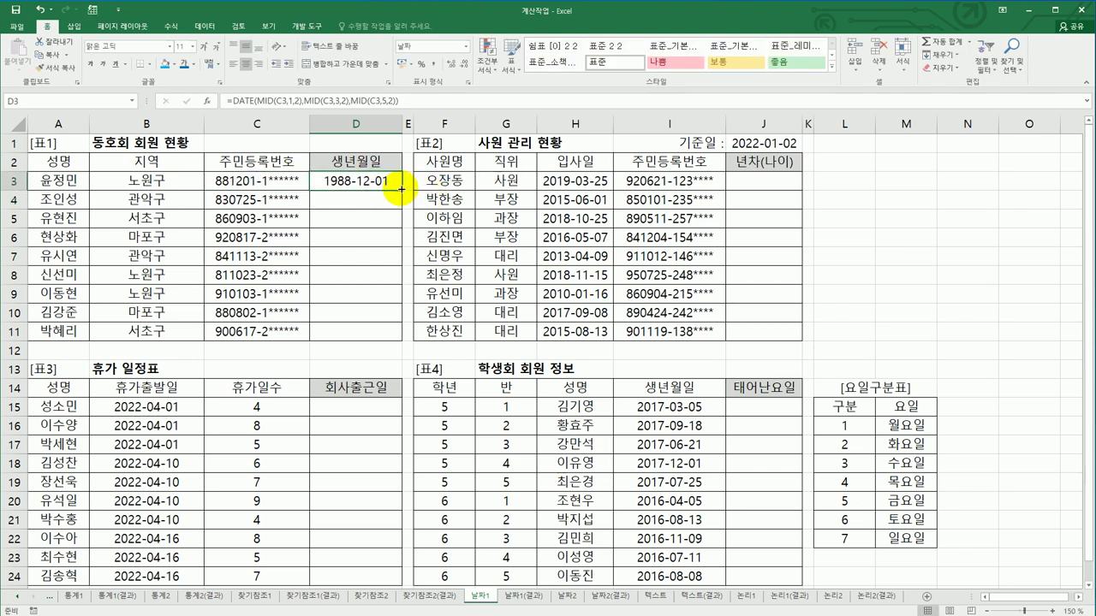
{"action": "left_click_drag", "start_coordinate": [400, 189], "coordinate": [380, 339]}
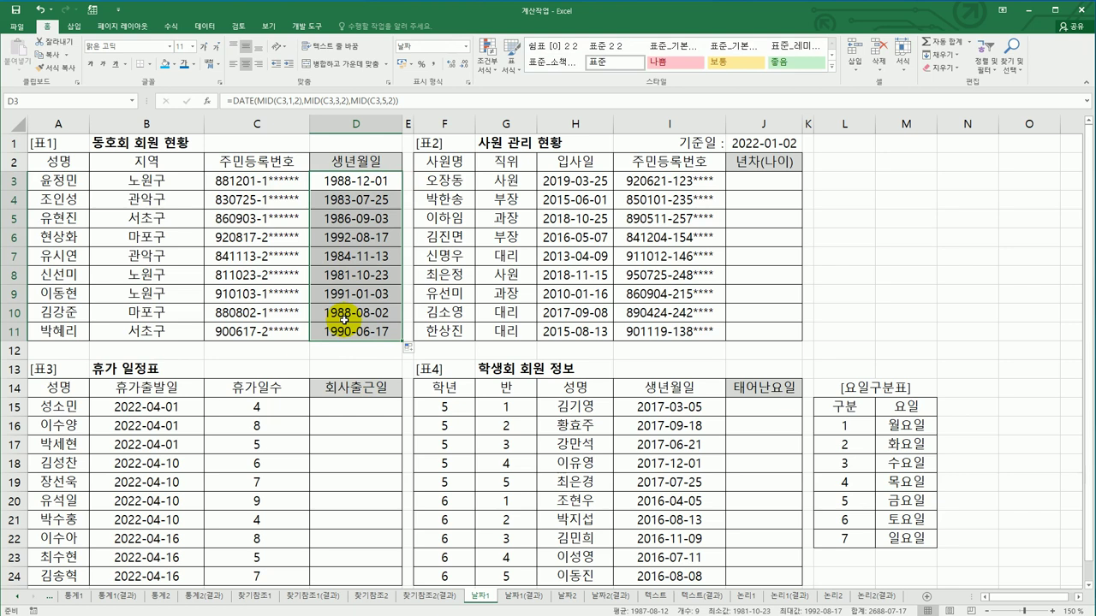
Clear D3:D11 and start a new DATE formula in D3 with its function arguments dialog open.
{"action": "key", "text": "Delete"}
{"action": "left_click", "coordinate": [344, 180]}
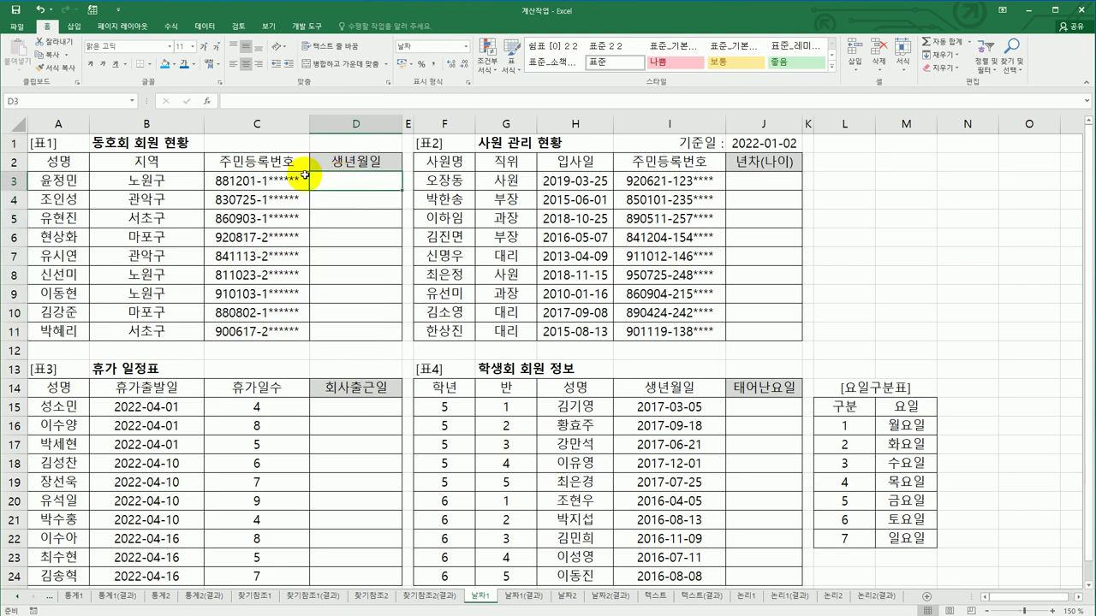
{"action": "type", "text": "=d"}
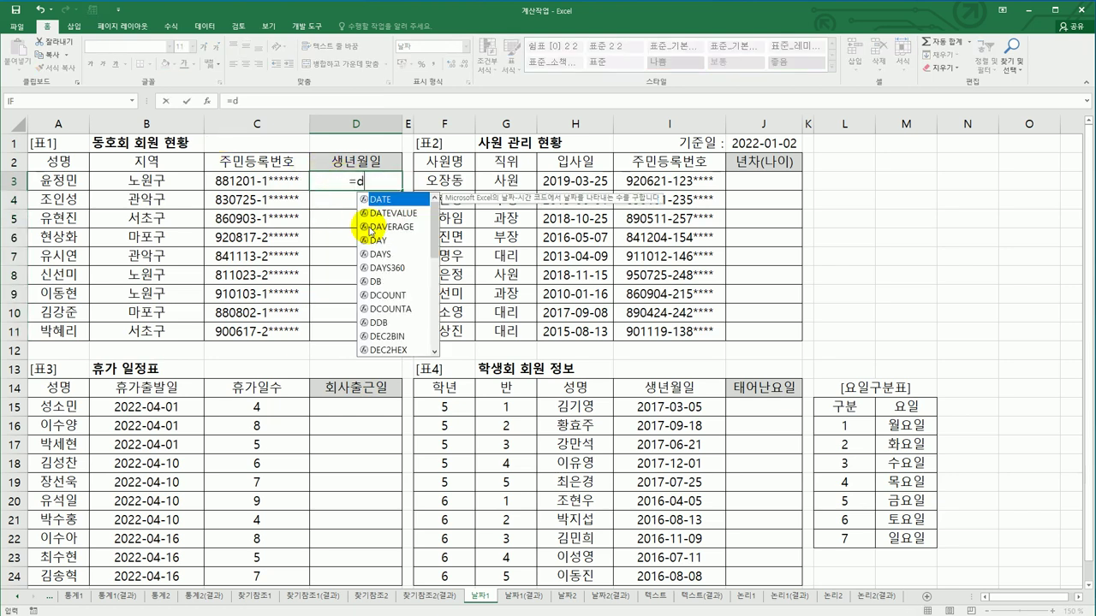
{"action": "double_click", "coordinate": [390, 197]}
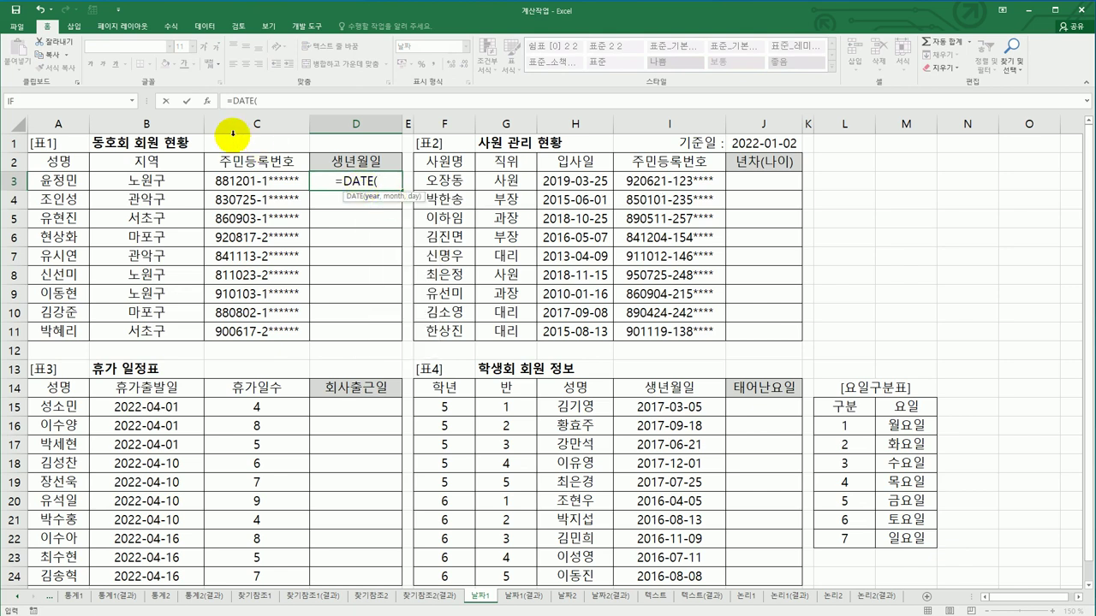
{"action": "left_click", "coordinate": [207, 100]}
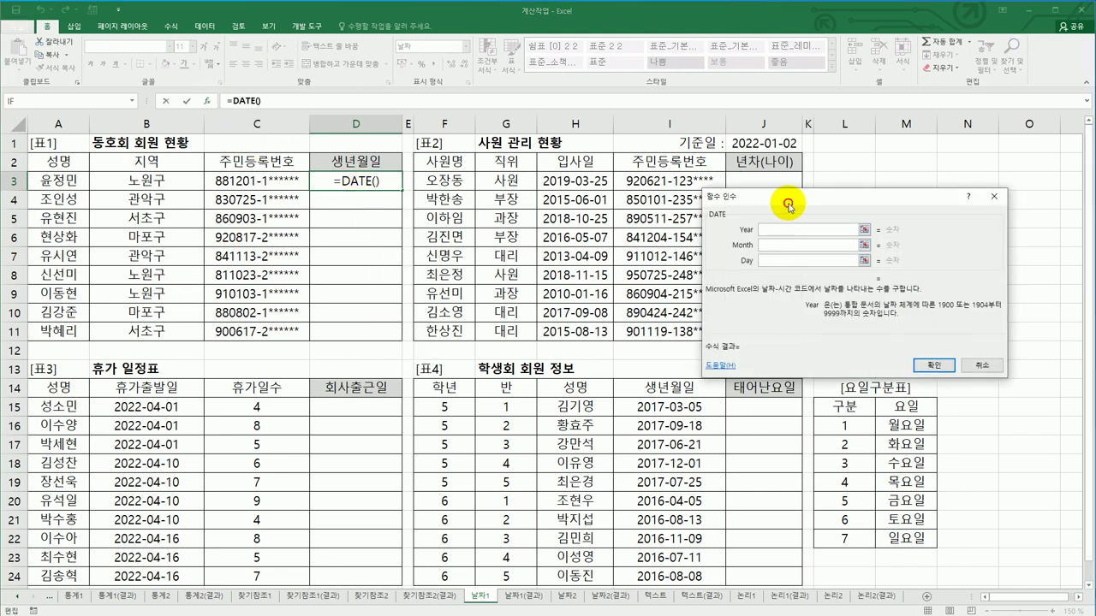
Set the Year argument of the DATE function to mid(C3,1,2).
{"action": "left_click_drag", "start_coordinate": [782, 204], "coordinate": [618, 265]}
{"action": "type", "text": "mid("}
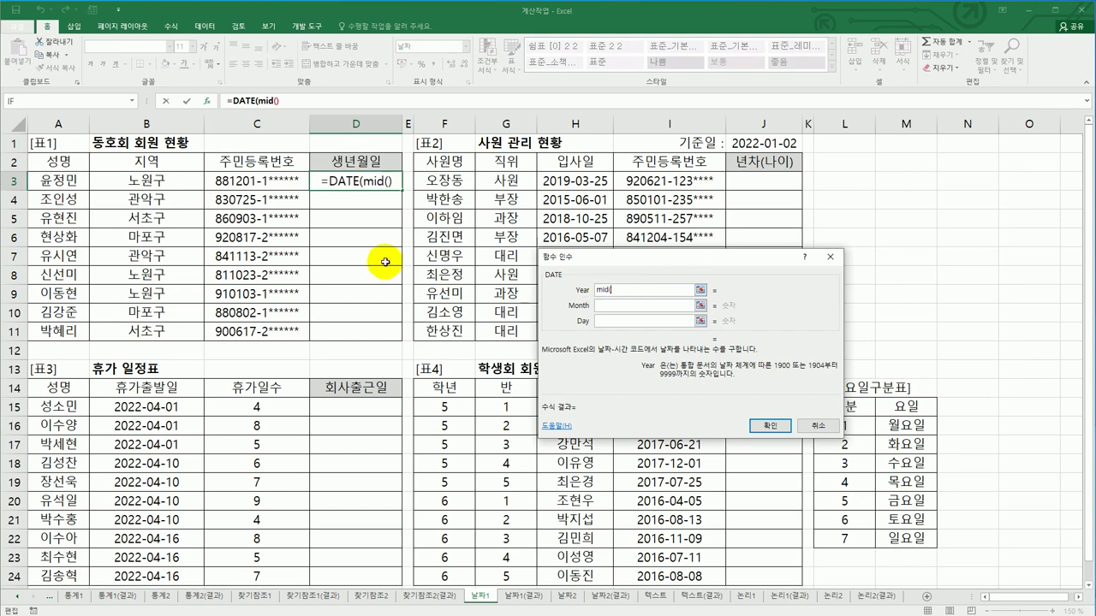
{"action": "left_click", "coordinate": [280, 184]}
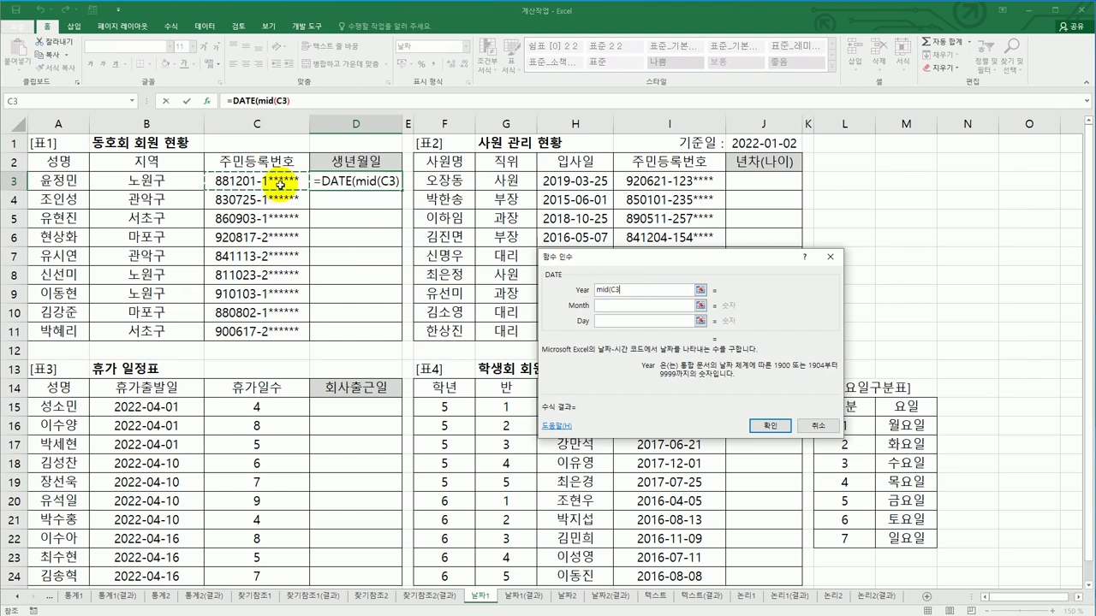
{"action": "type", "text": ",,1,2)"}
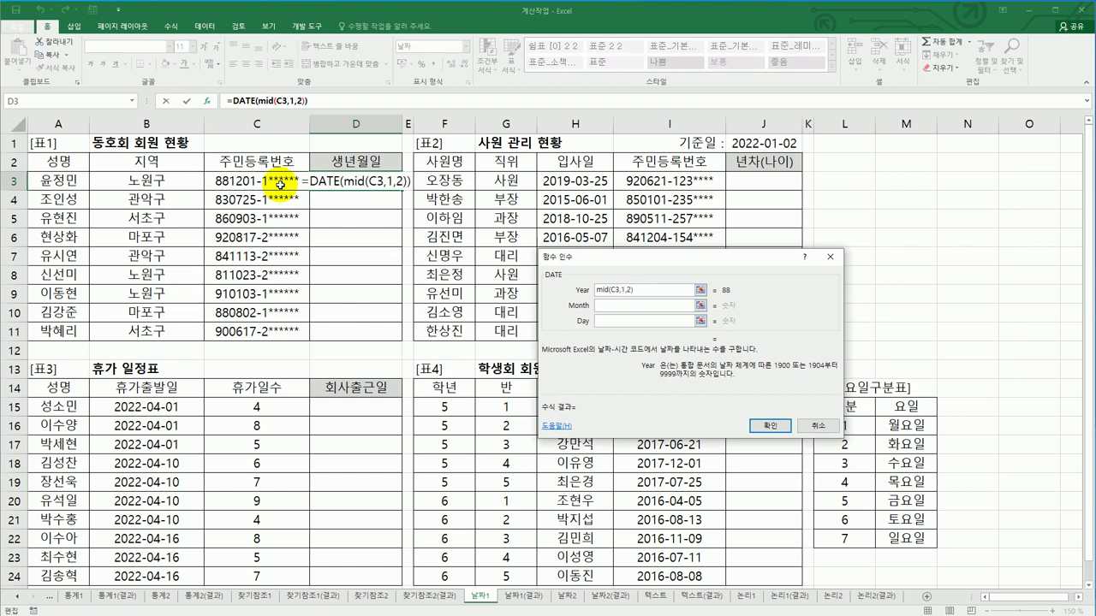
Set the Month argument of the DATE function to mid(C3,3,2).
{"action": "left_click", "coordinate": [599, 304]}
{"action": "type", "text": "mid("}
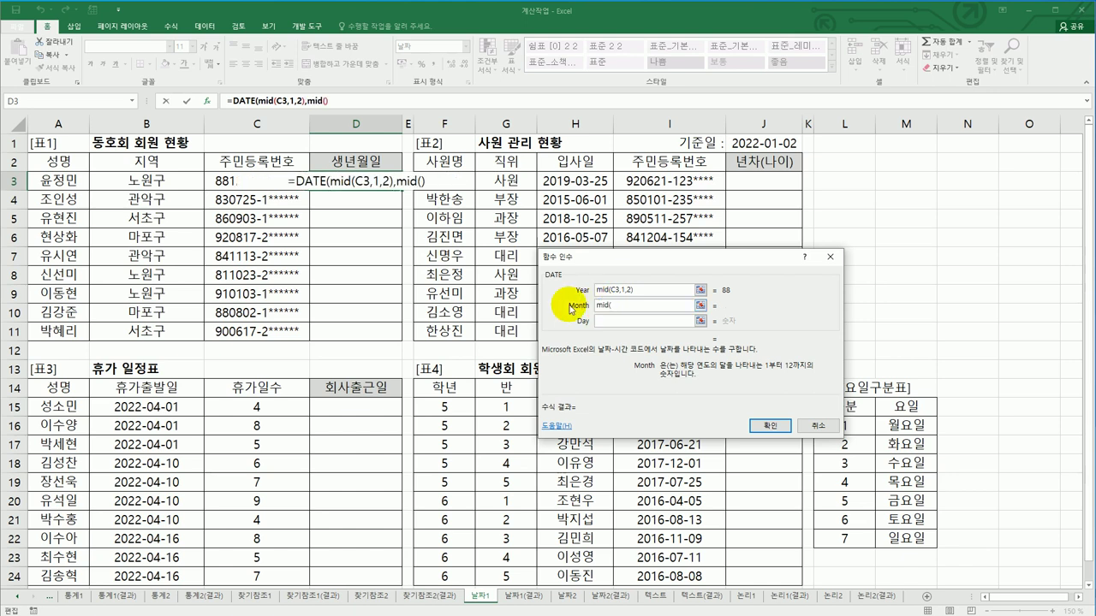
{"action": "left_click", "coordinate": [243, 183]}
{"action": "type", "text": ",3,2)"}
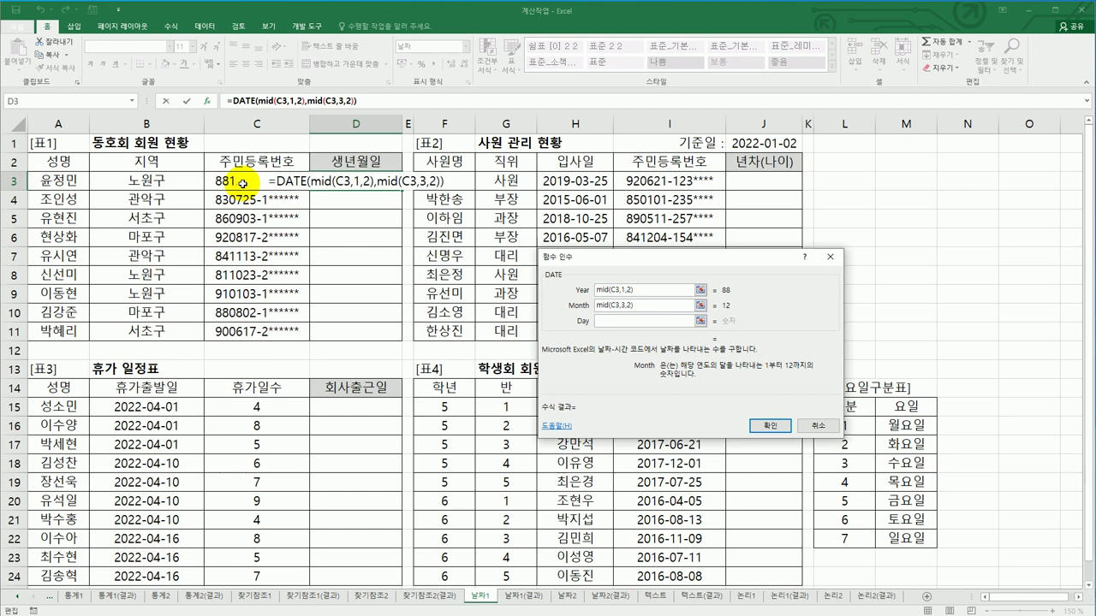
Set the Day argument of the DATE function to mid(C3,5,2).
{"action": "left_click", "coordinate": [619, 321]}
{"action": "type", "text": "mid("}
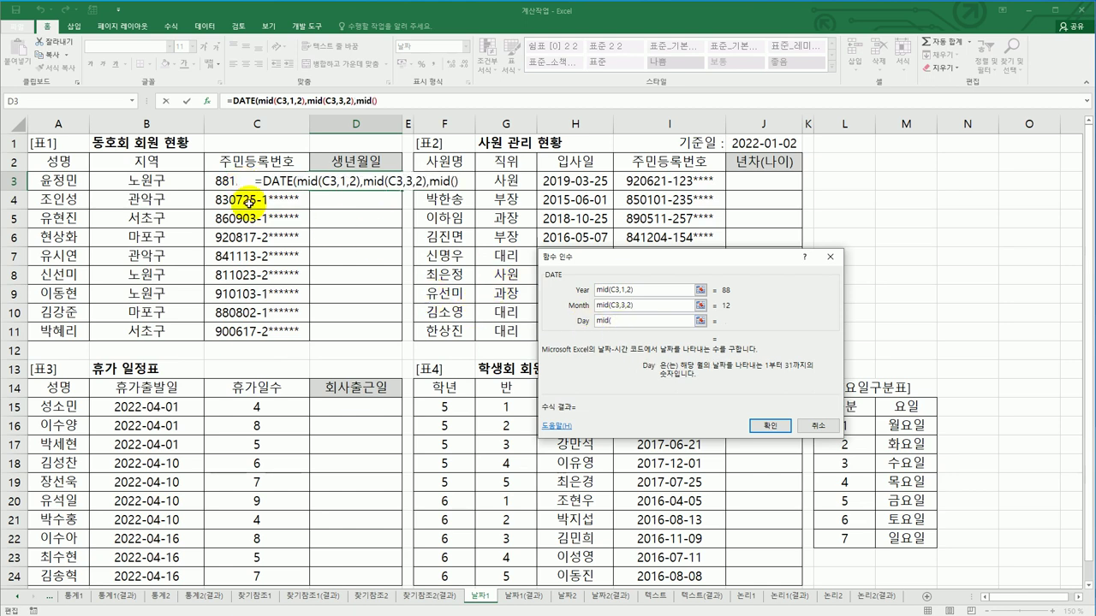
{"action": "left_click", "coordinate": [227, 181]}
{"action": "type", "text": ",5"}
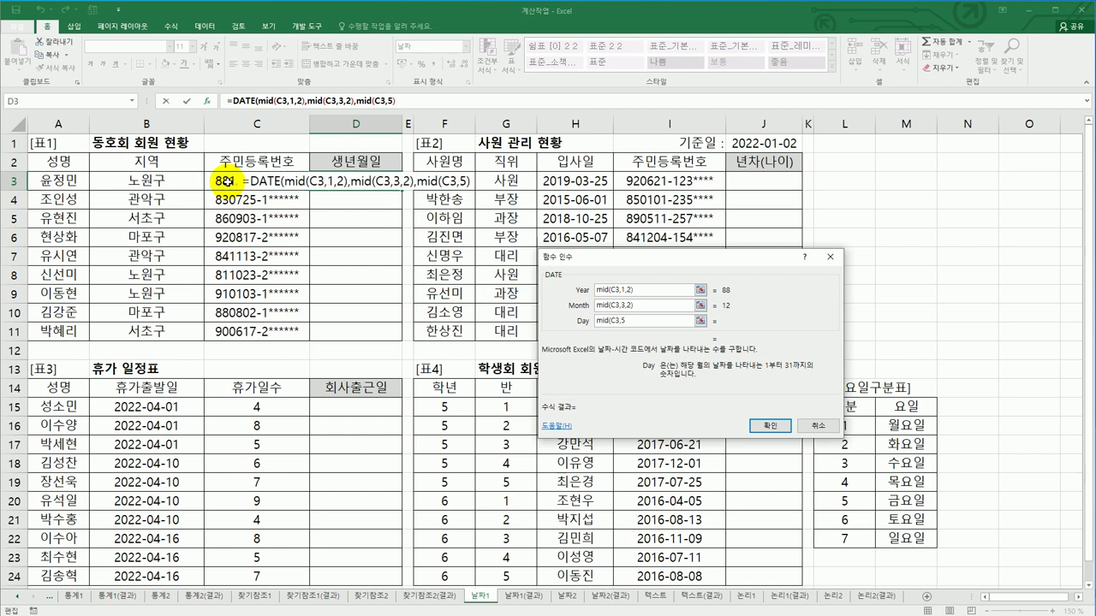
{"action": "type", "text": ",2)"}
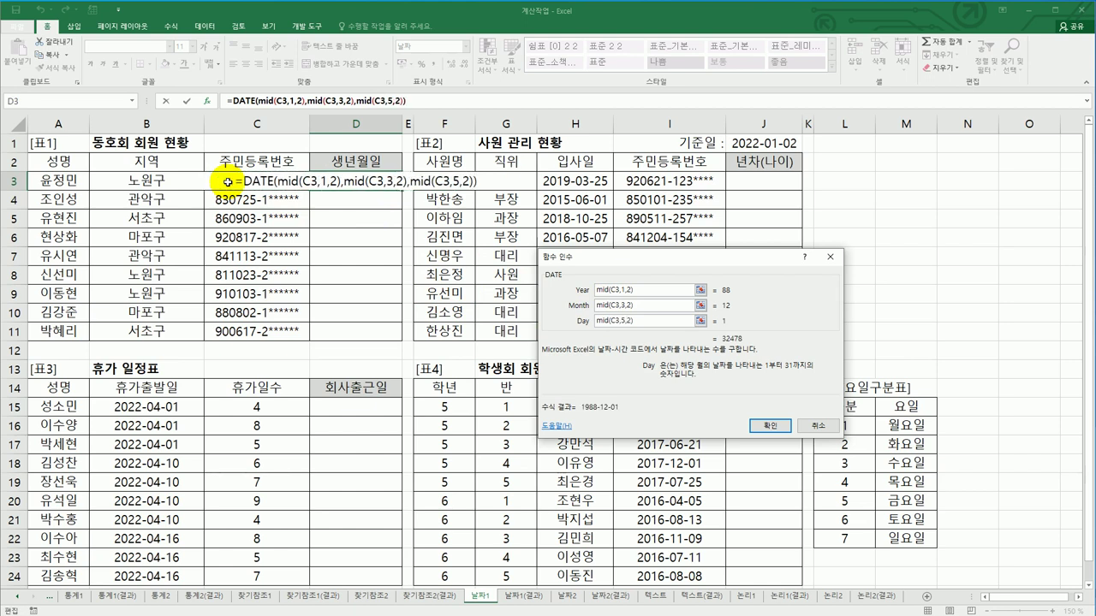
Accept the DATE formula in D3 and fill it down through D11.
{"action": "left_click", "coordinate": [638, 293]}
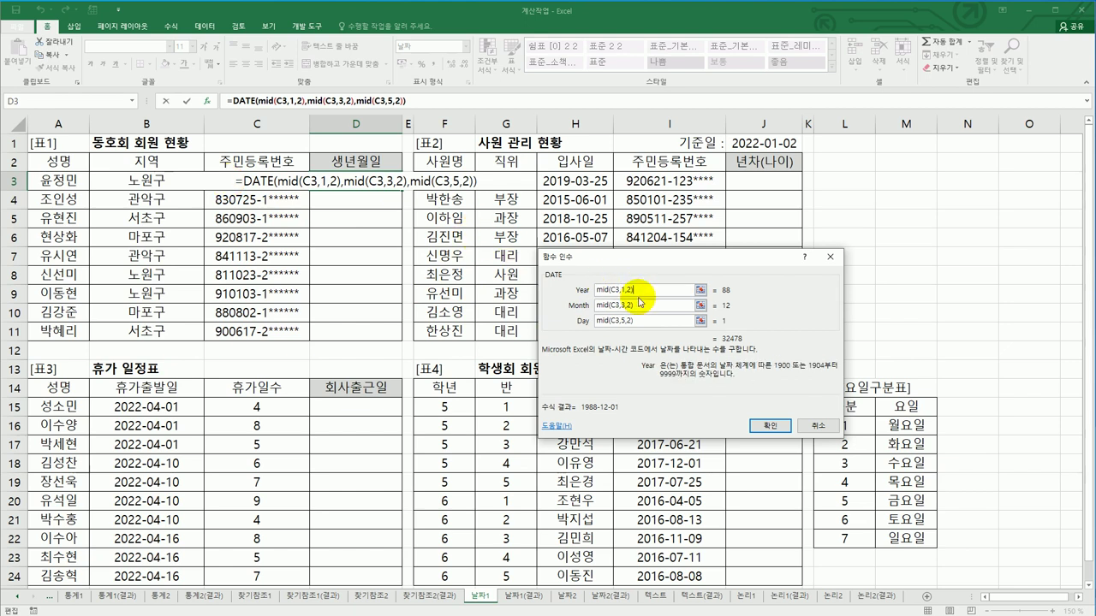
{"action": "left_click", "coordinate": [644, 321]}
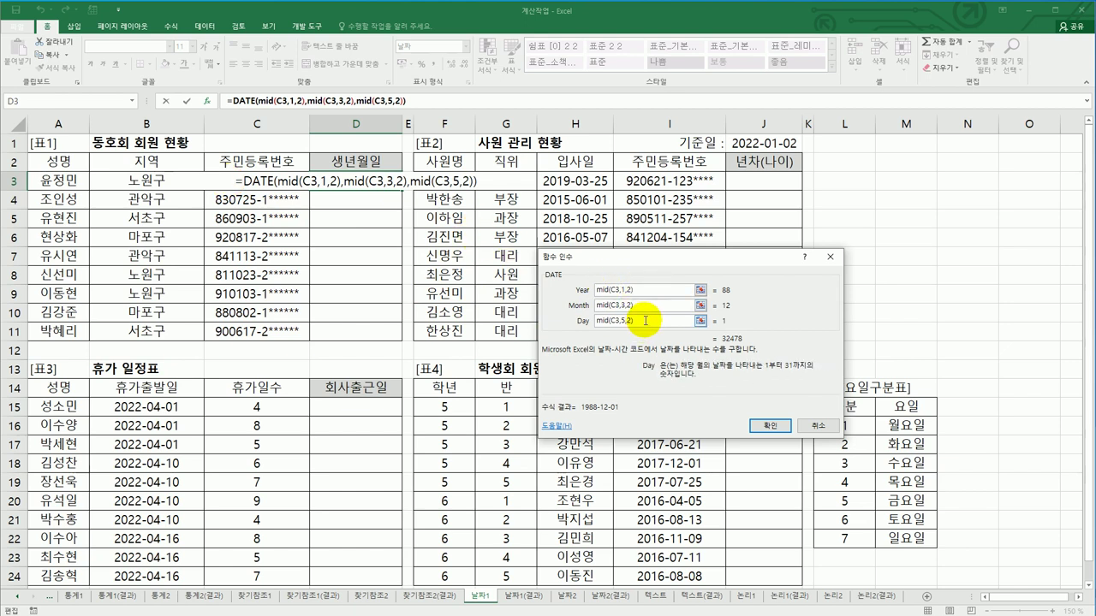
{"action": "left_click", "coordinate": [770, 426]}
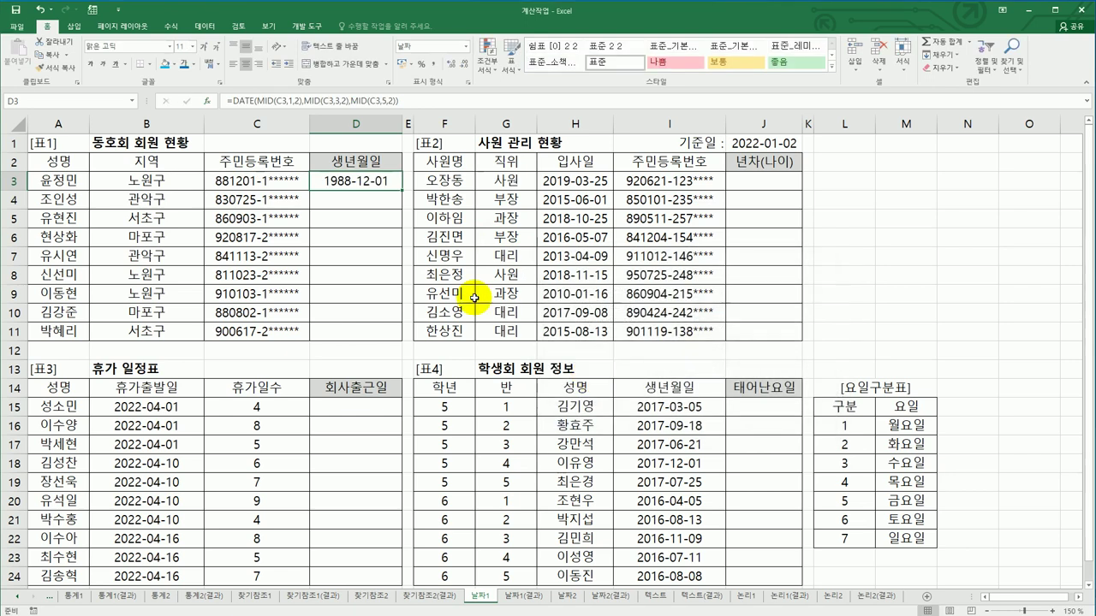
{"action": "left_click_drag", "start_coordinate": [401, 190], "coordinate": [392, 340]}
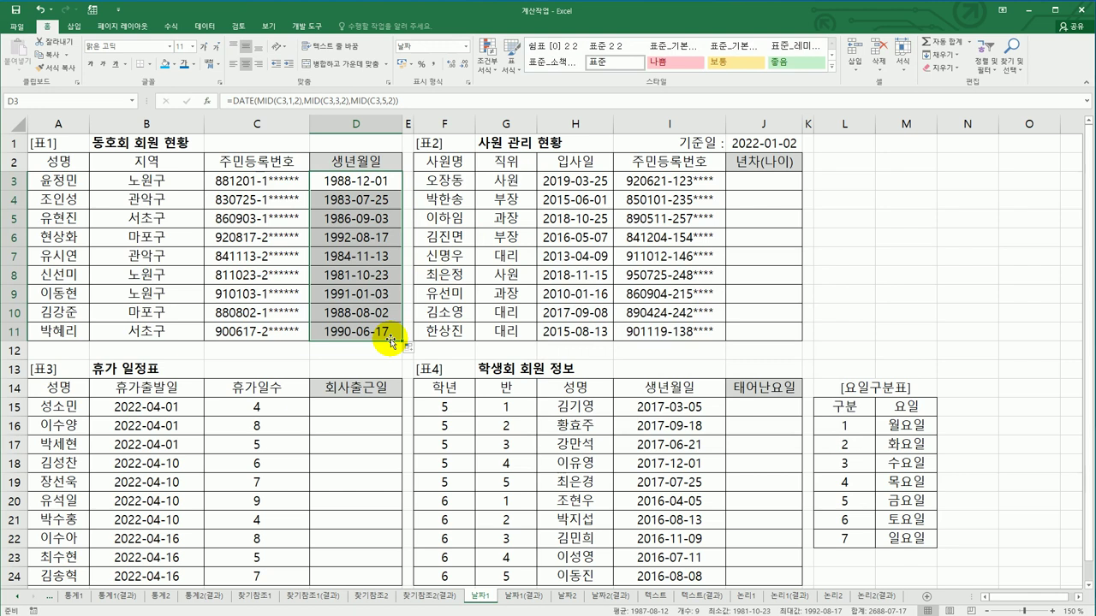
Start a formula in J3 of table 2 with =YEAR($J$1), using an absolute reference to the base date.
{"action": "left_click", "coordinate": [755, 143]}
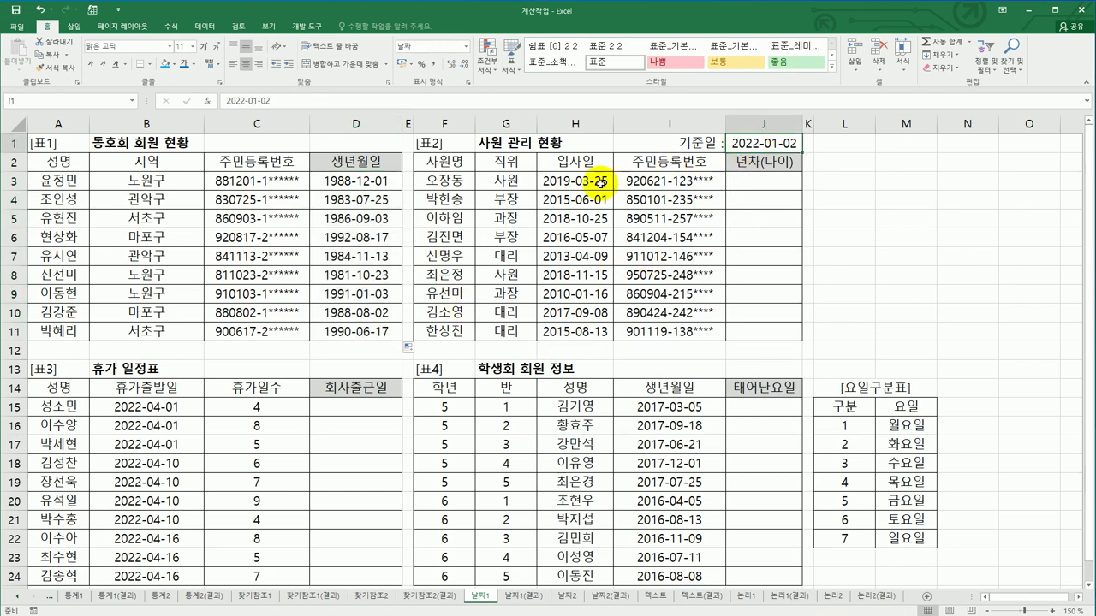
{"action": "left_click", "coordinate": [597, 182]}
{"action": "left_click", "coordinate": [644, 181]}
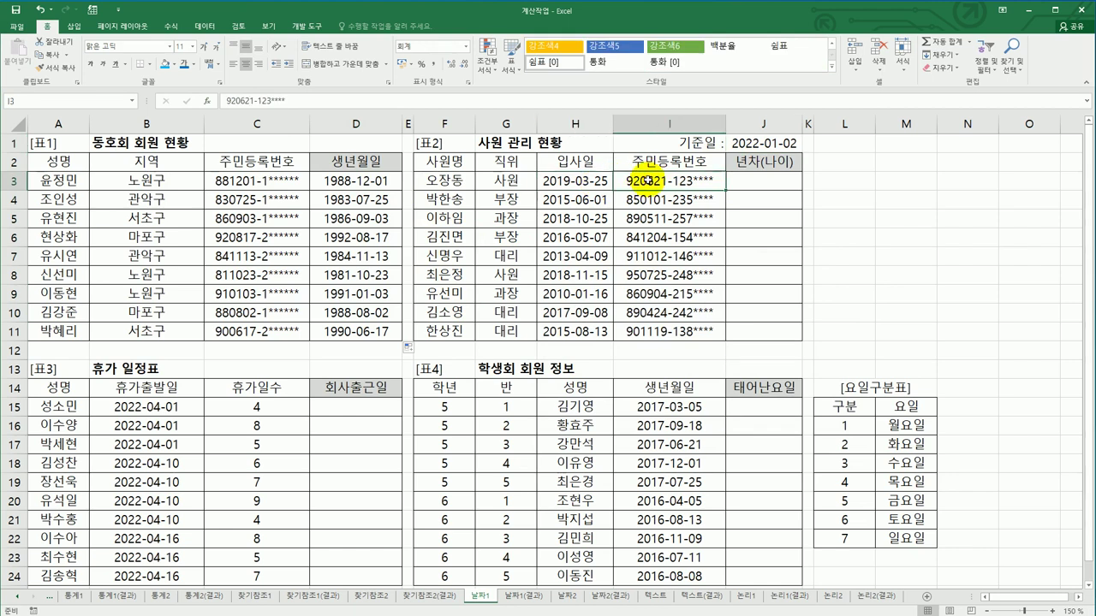
{"action": "left_click", "coordinate": [735, 183]}
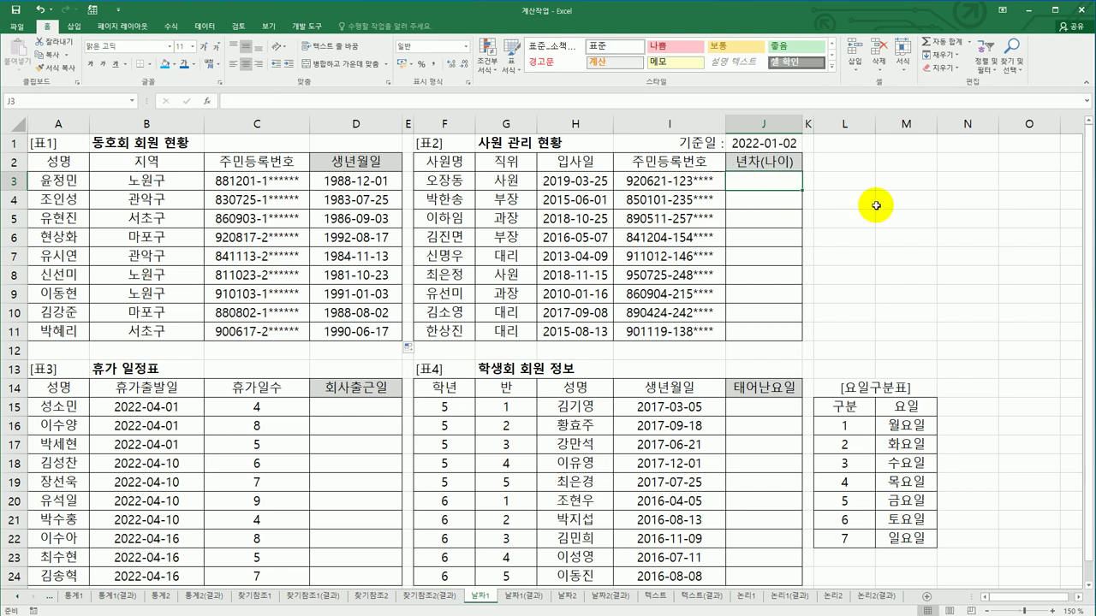
{"action": "type", "text": "=y"}
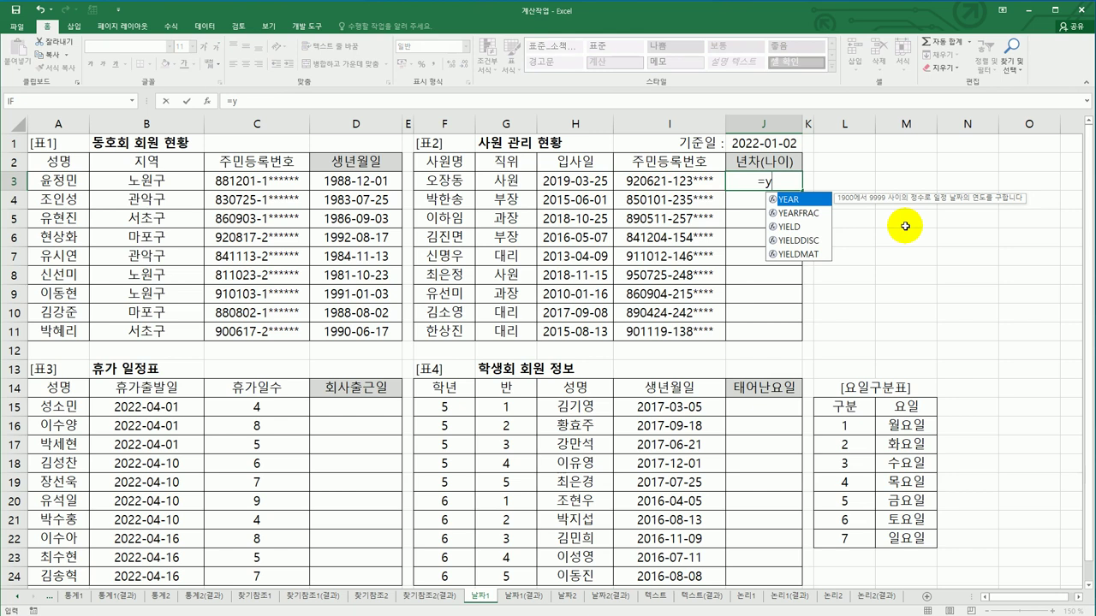
{"action": "key", "text": "Tab"}
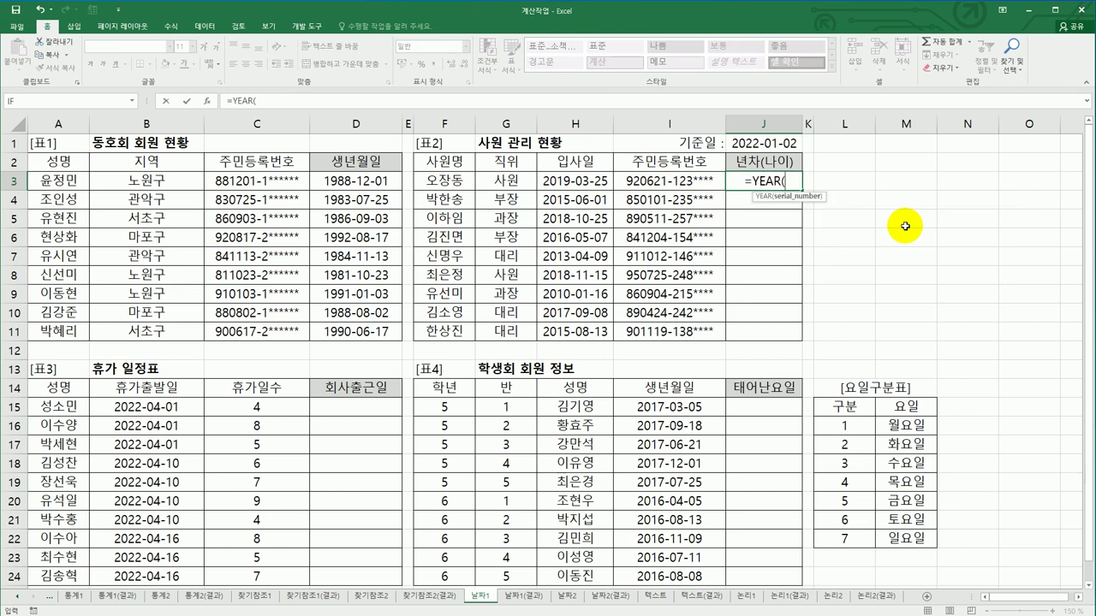
{"action": "left_click", "coordinate": [734, 141]}
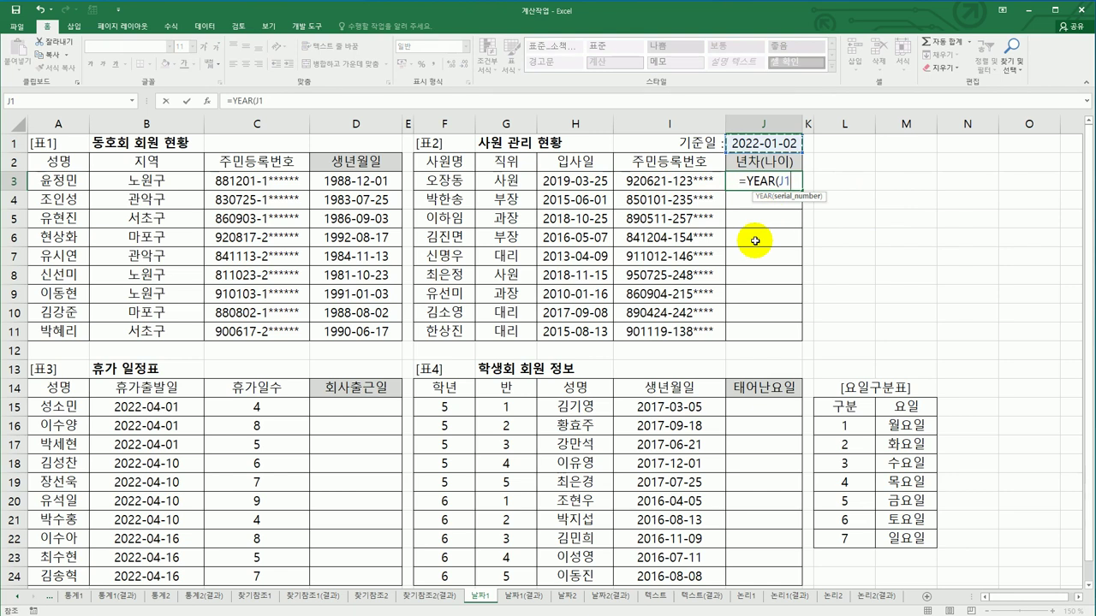
{"action": "key", "text": "F4"}
{"action": "type", "text": ")"}
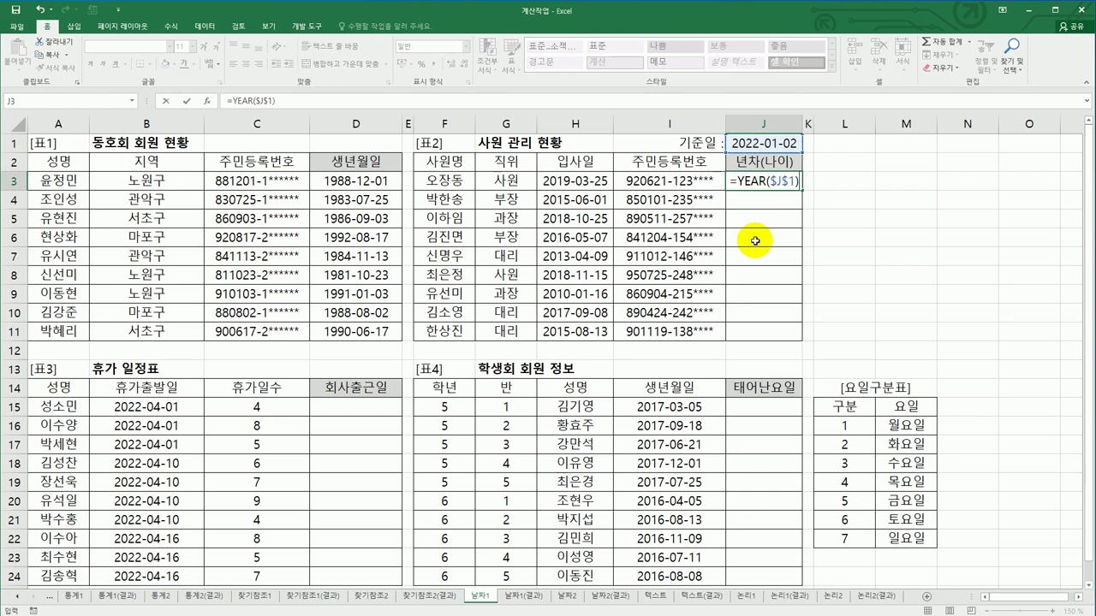
Extend the J3 formula by subtracting the hire date's year with -YEAR(H3).
{"action": "type", "text": "-"}
{"action": "type", "text": "ue"}
{"action": "key", "text": "BackSpace"}
{"action": "key", "text": "BackSpace"}
{"action": "type", "text": "y"}
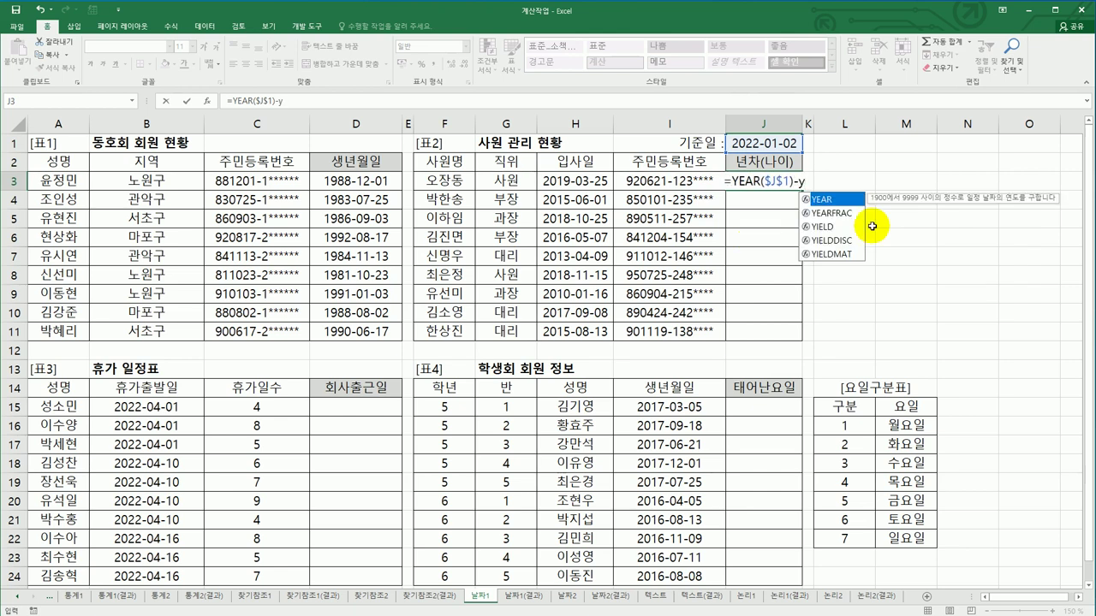
{"action": "double_click", "coordinate": [831, 200]}
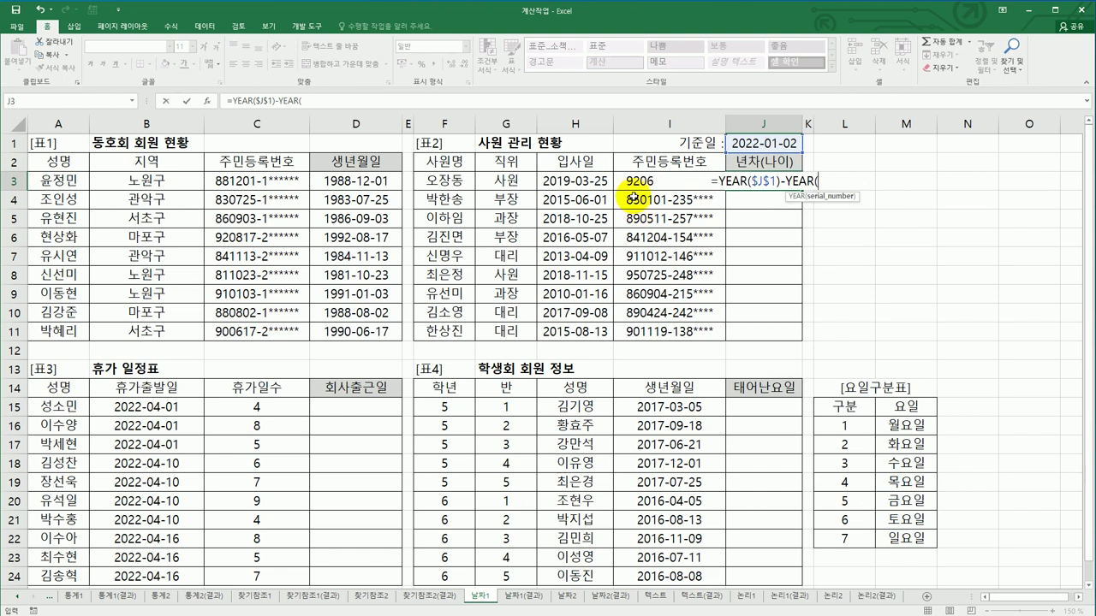
{"action": "left_click", "coordinate": [572, 180]}
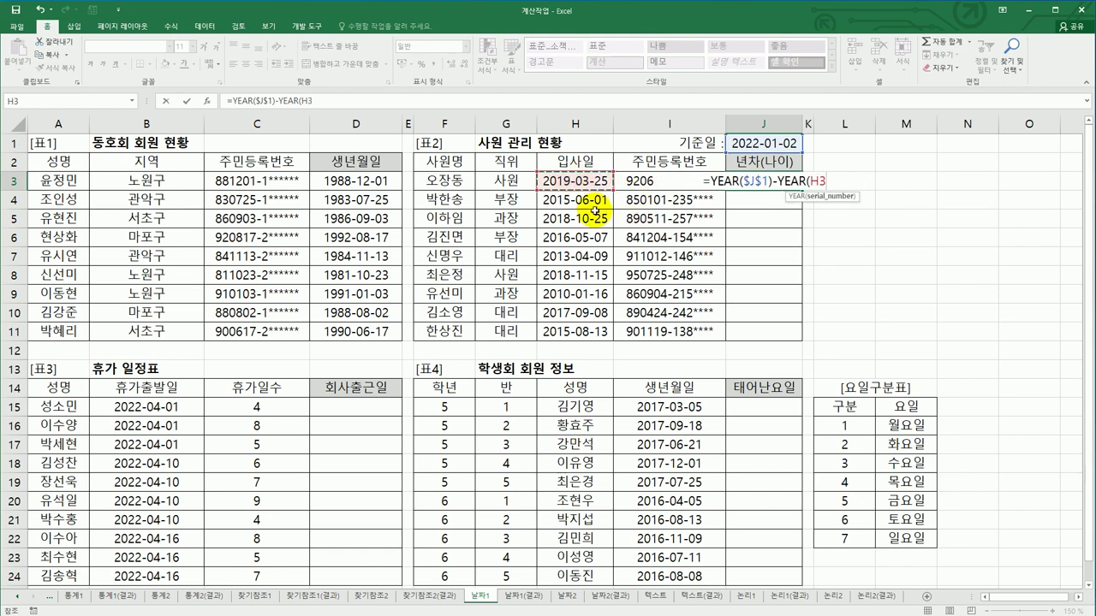
{"action": "type", "text": ")"}
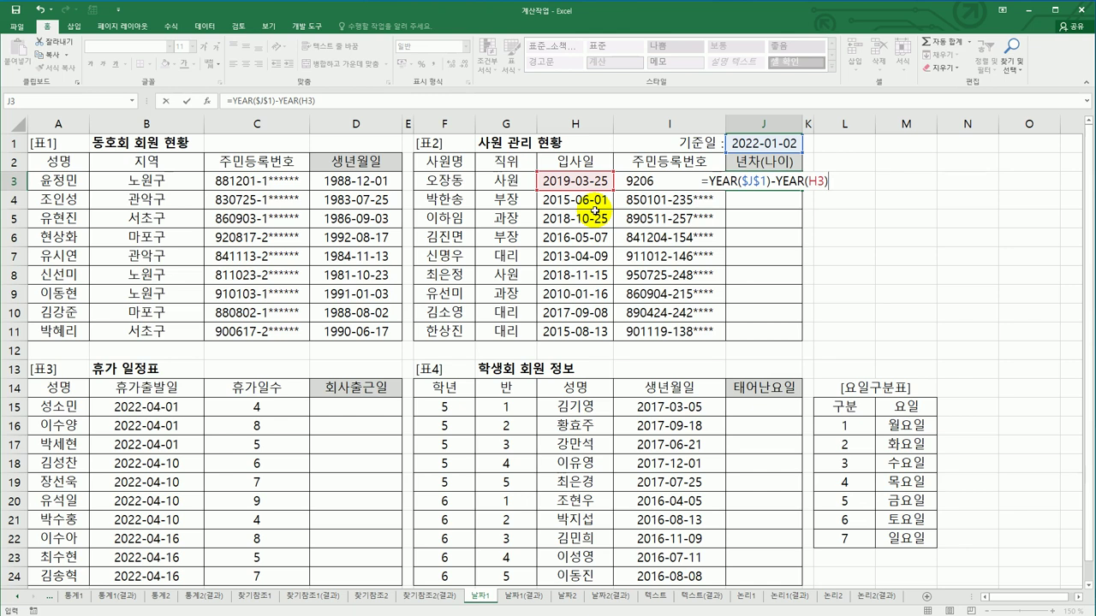
Append the opening parenthesis text &"(" to the J3 formula and enter it.
{"action": "type", "text": "&"}
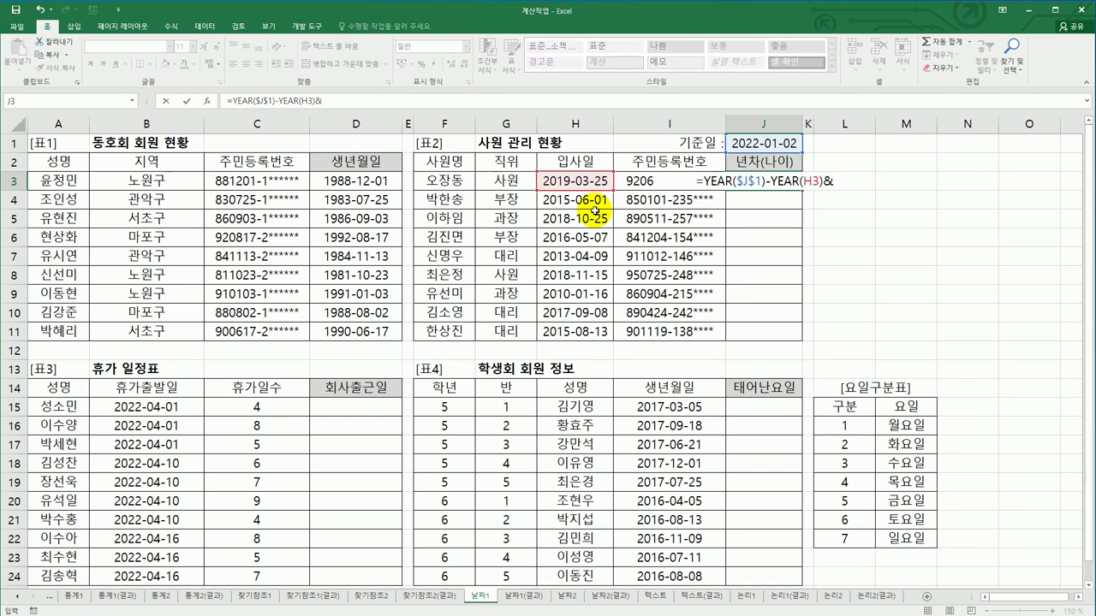
{"action": "type", "text": "\"("}
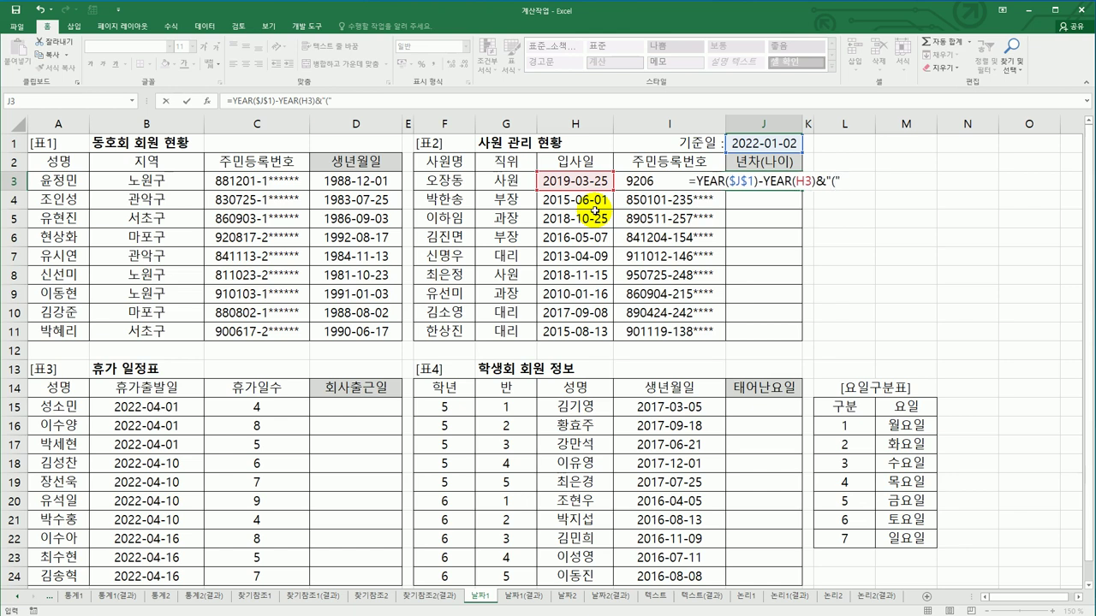
{"action": "key", "text": "ctrl+Return"}
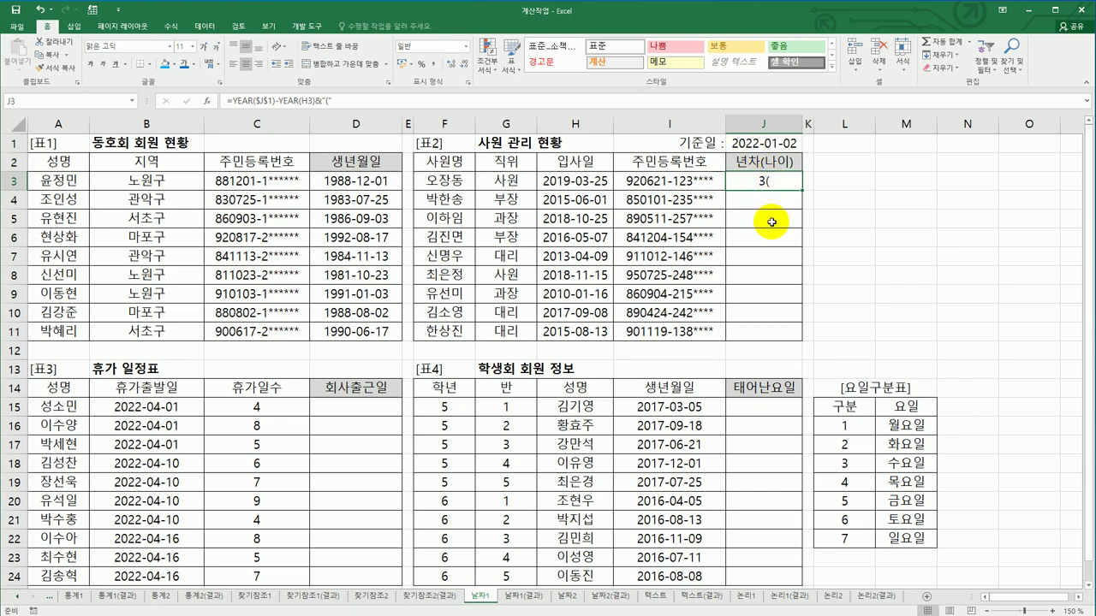
Reopen the J3 formula and append &YEAR($J$1)- to begin the age calculation.
{"action": "double_click", "coordinate": [768, 181]}
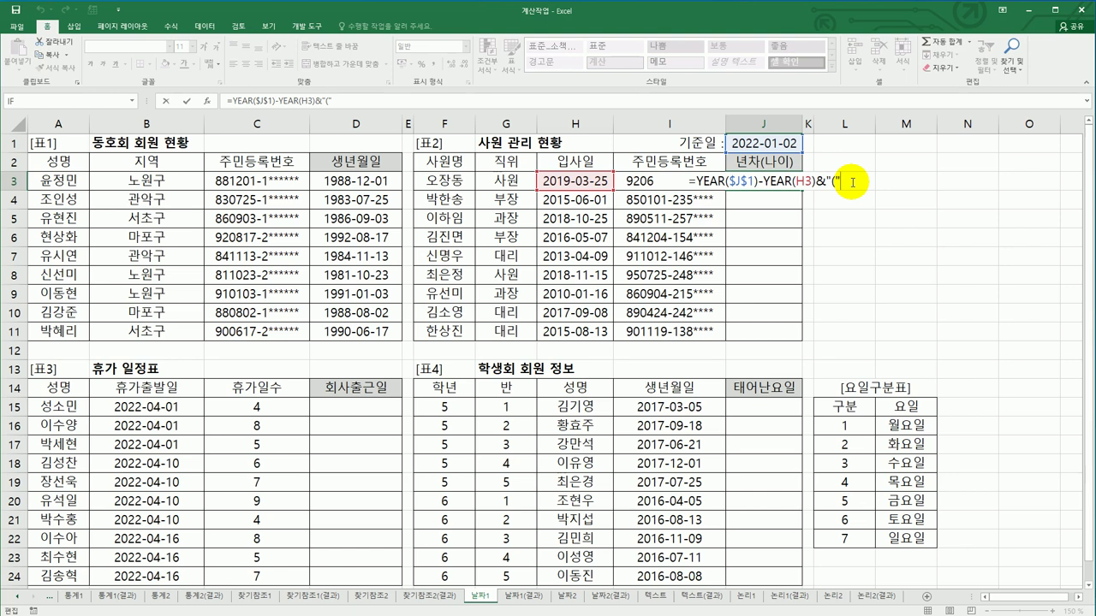
{"action": "type", "text": "&"}
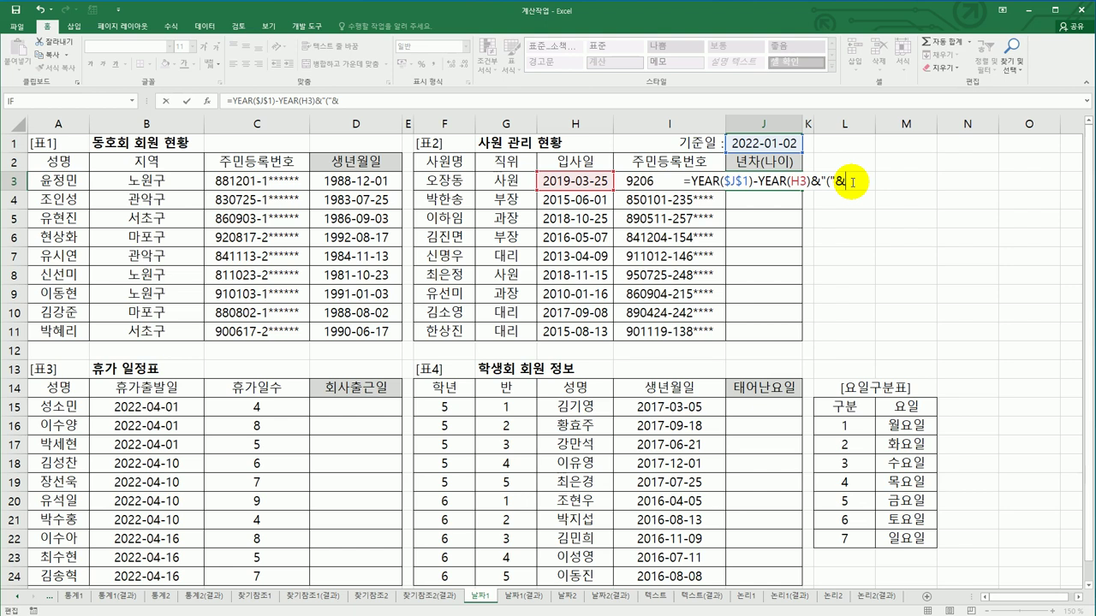
{"action": "type", "text": "y"}
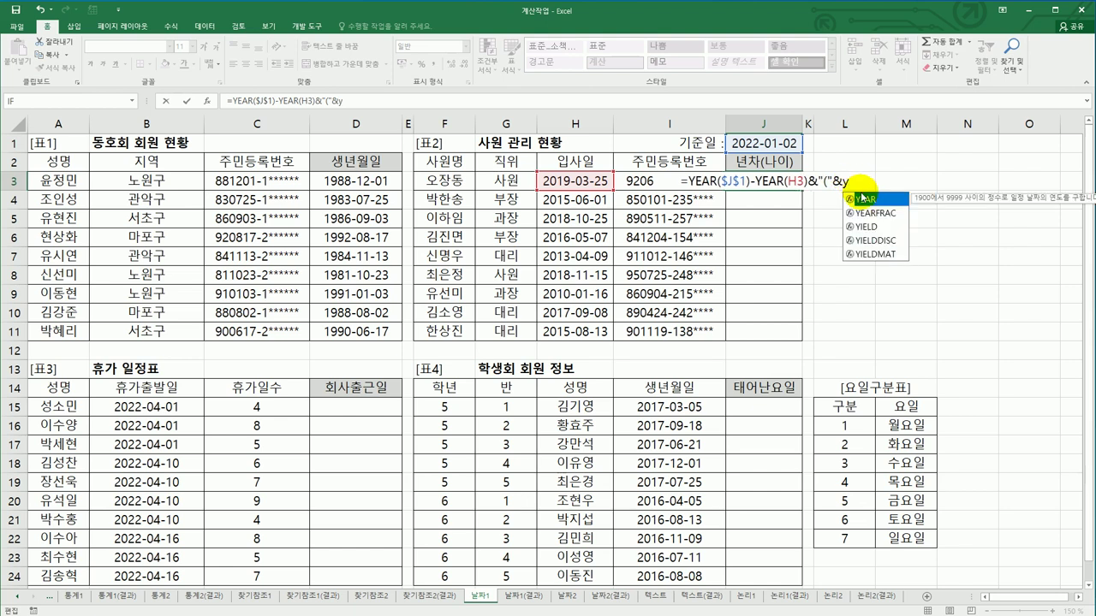
{"action": "left_click", "coordinate": [868, 199]}
{"action": "left_click", "coordinate": [868, 199]}
{"action": "left_click", "coordinate": [775, 142]}
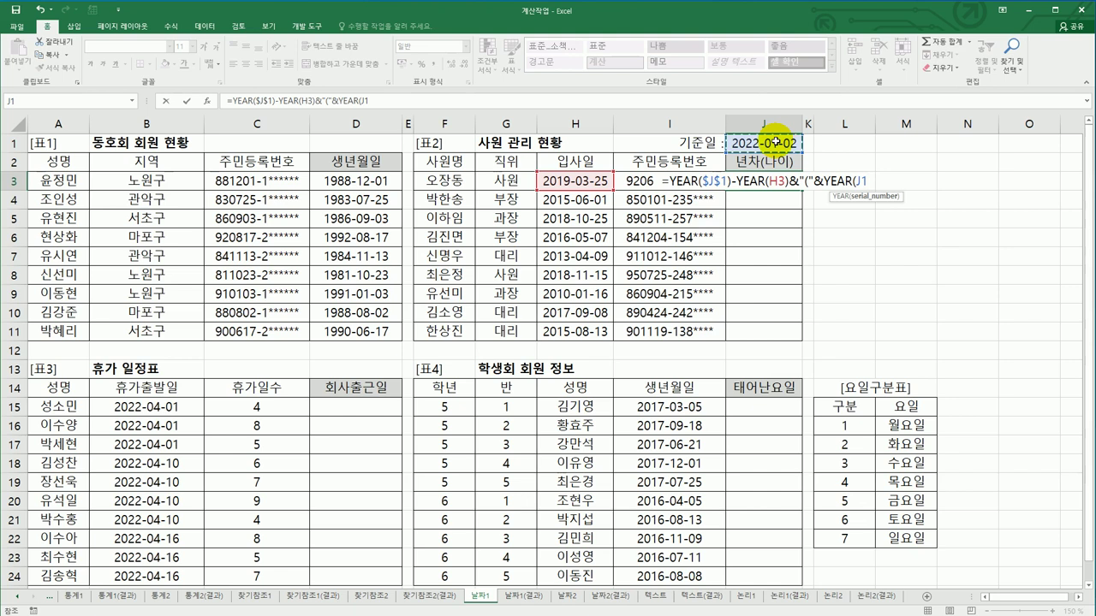
{"action": "key", "text": "F4"}
{"action": "type", "text": ")-"}
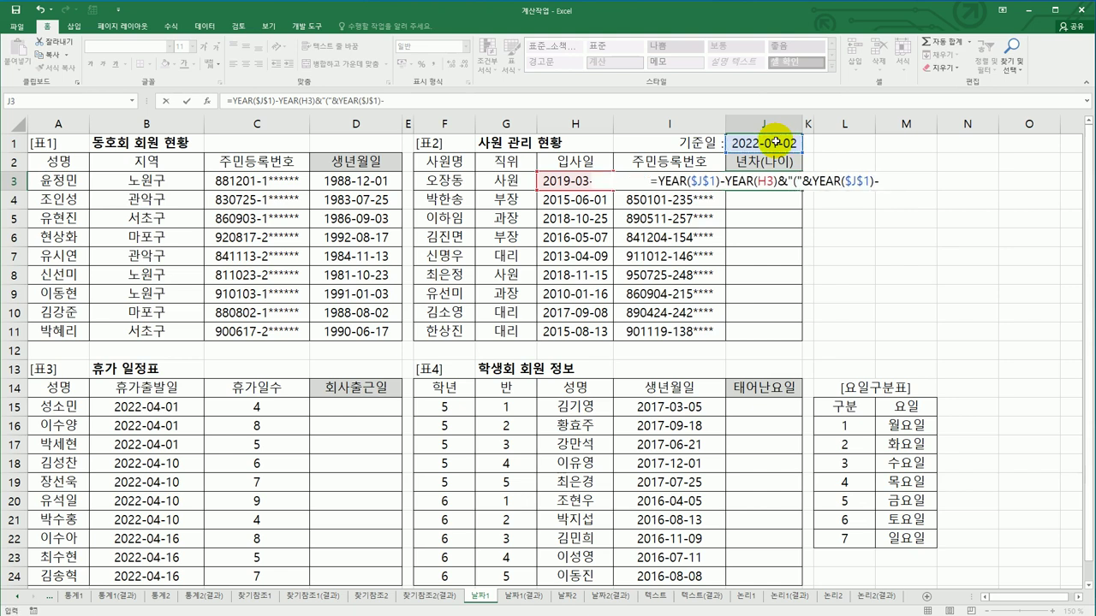
Complete the age part of the J3 formula with (1900+LEFT(I3,2)) and enter it.
{"action": "type", "text": "(1900"}
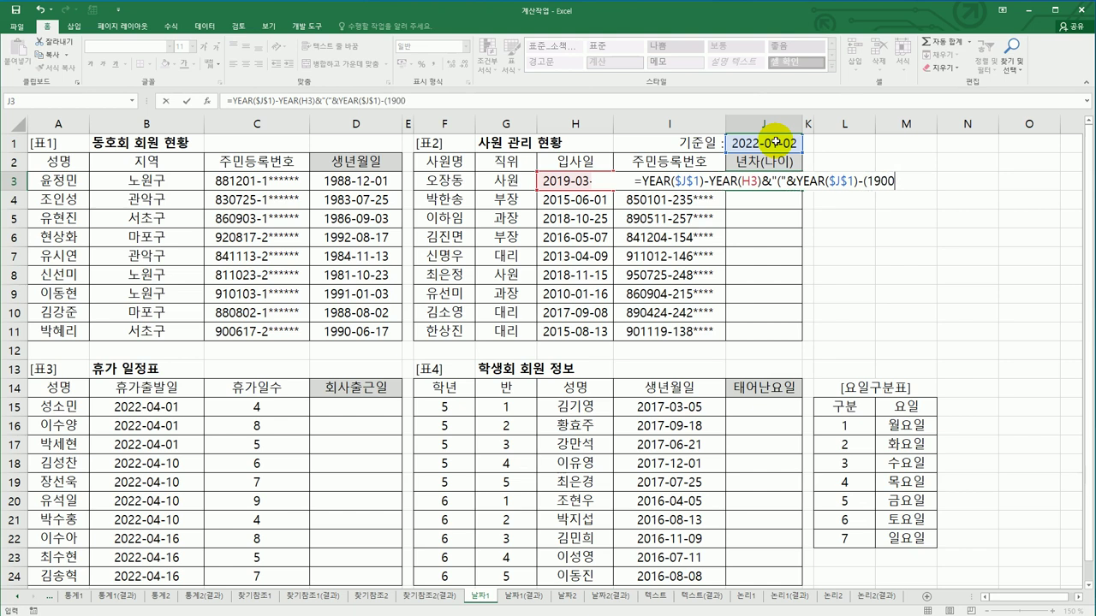
{"action": "type", "text": "+"}
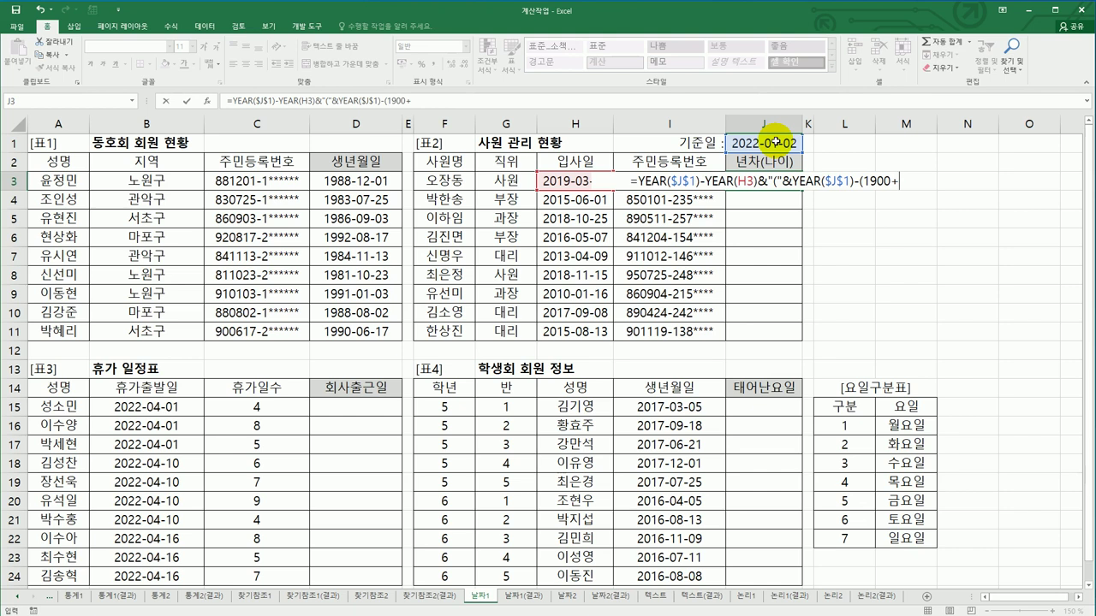
{"action": "type", "text": "lef"}
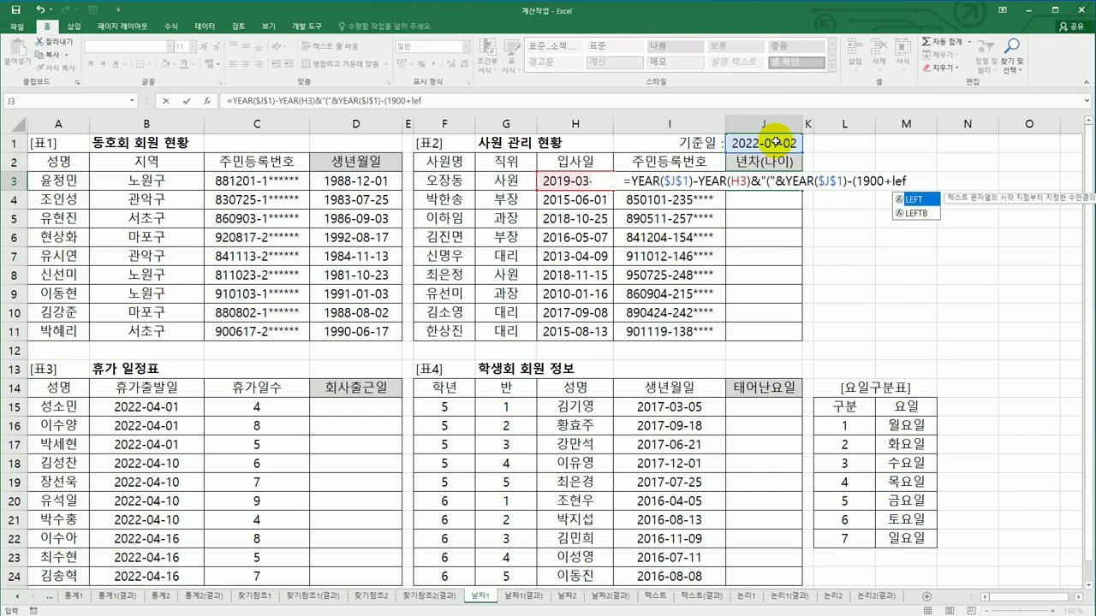
{"action": "double_click", "coordinate": [916, 200]}
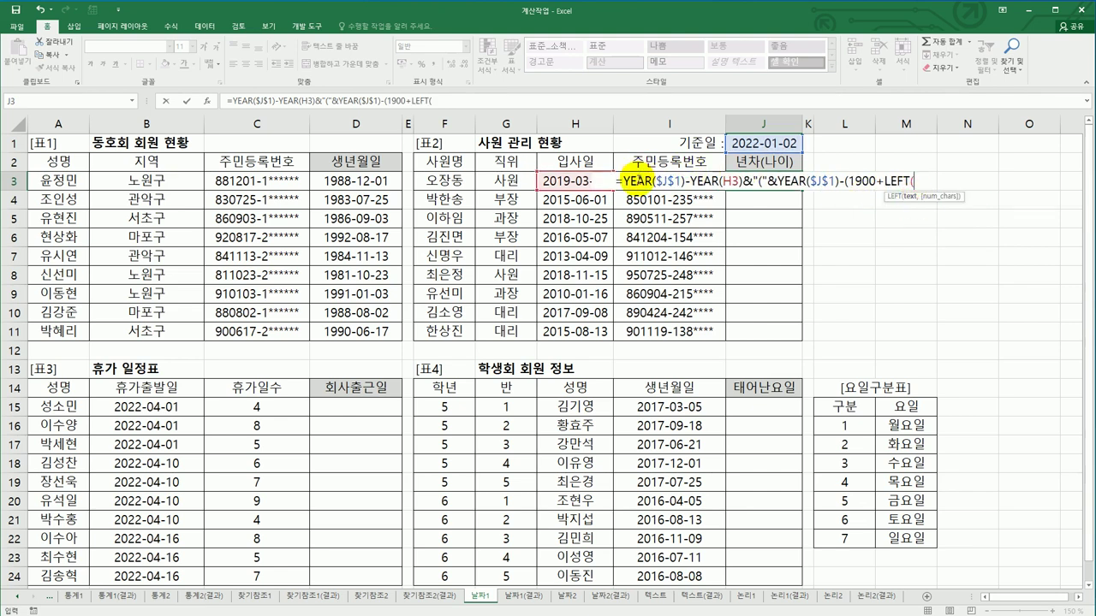
{"action": "left_click", "coordinate": [635, 181]}
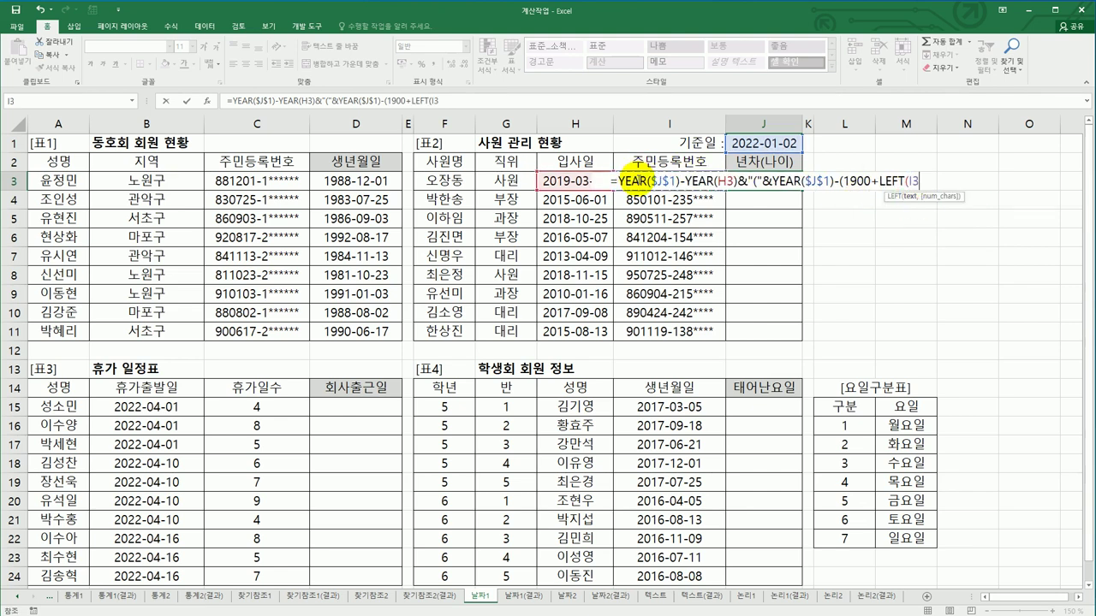
{"action": "type", "text": ",2)"}
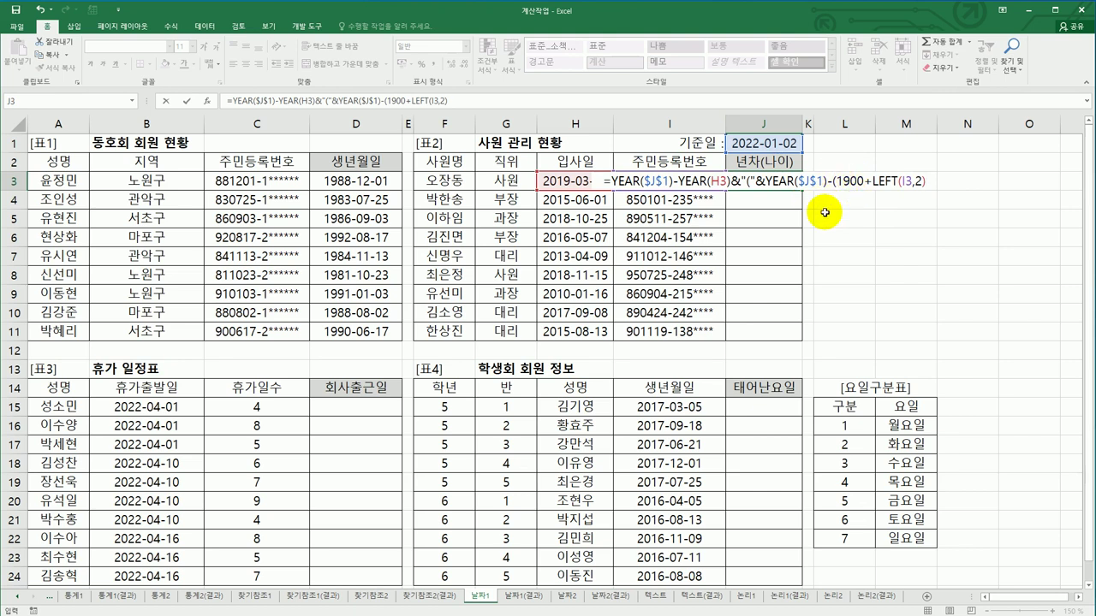
{"action": "type", "text": ")"}
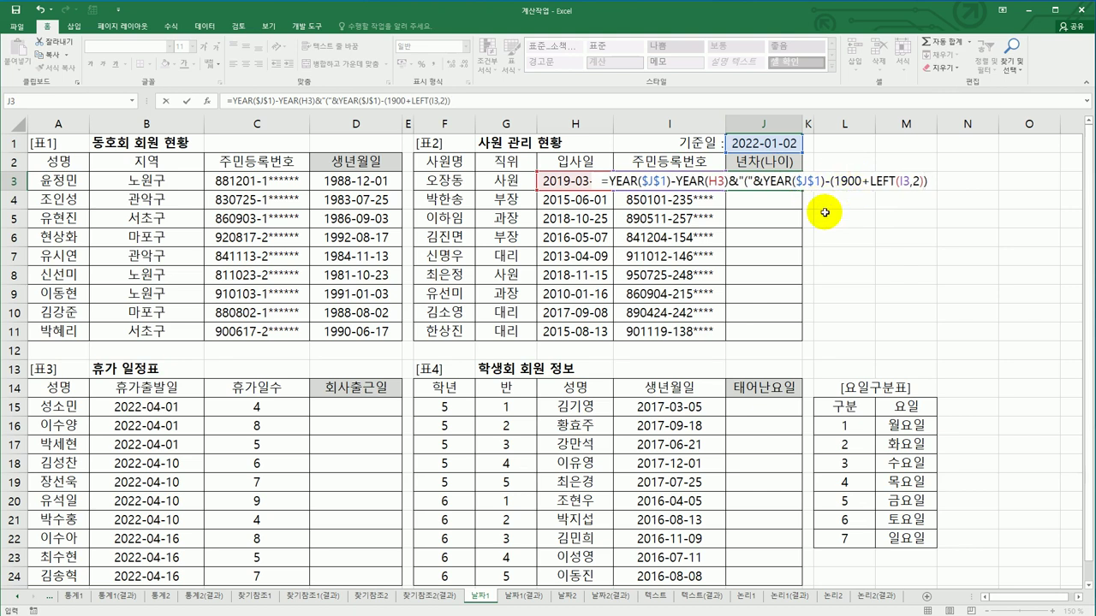
{"action": "key", "text": "Return"}
{"action": "key", "text": "Up"}
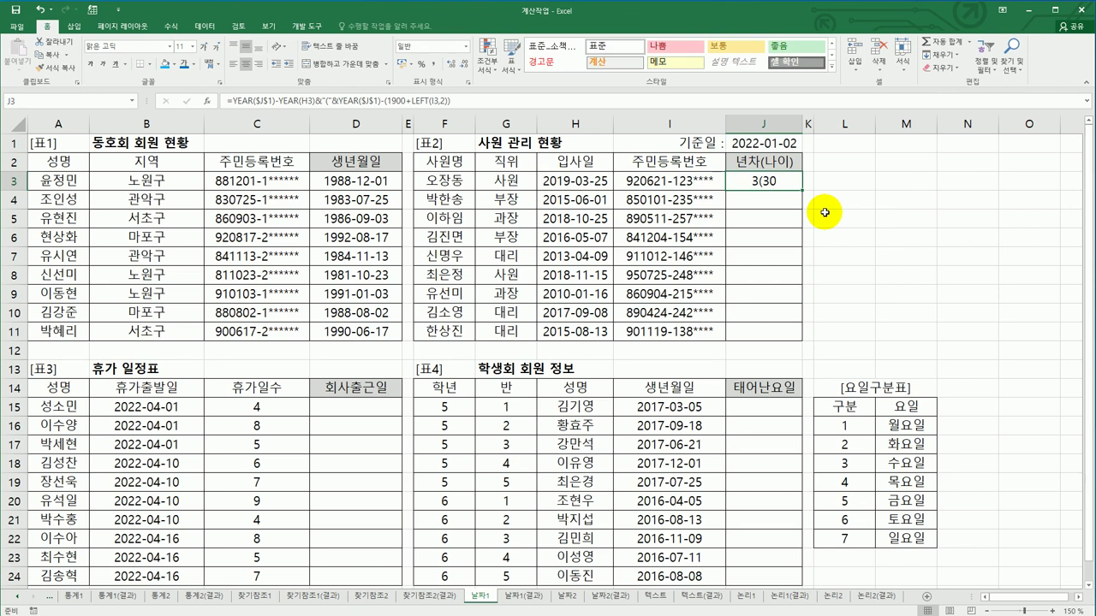
Append the closing parenthesis text &")" to the J3 formula and fill it down through J11.
{"action": "double_click", "coordinate": [784, 180]}
{"action": "left_click", "coordinate": [933, 183]}
{"action": "type", "text": "&\""}
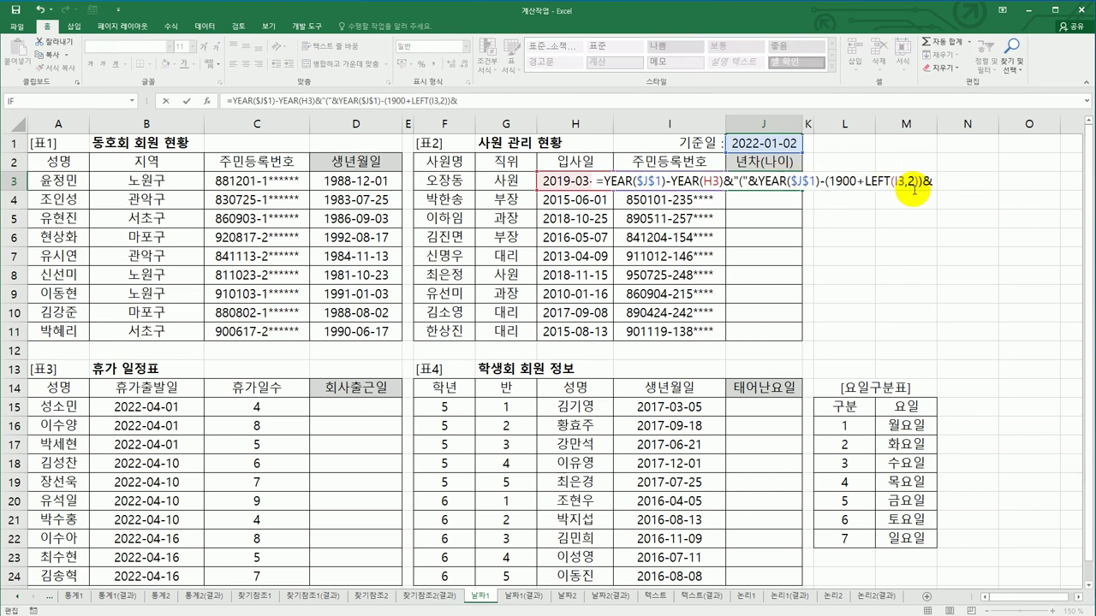
{"action": "type", "text": ")\""}
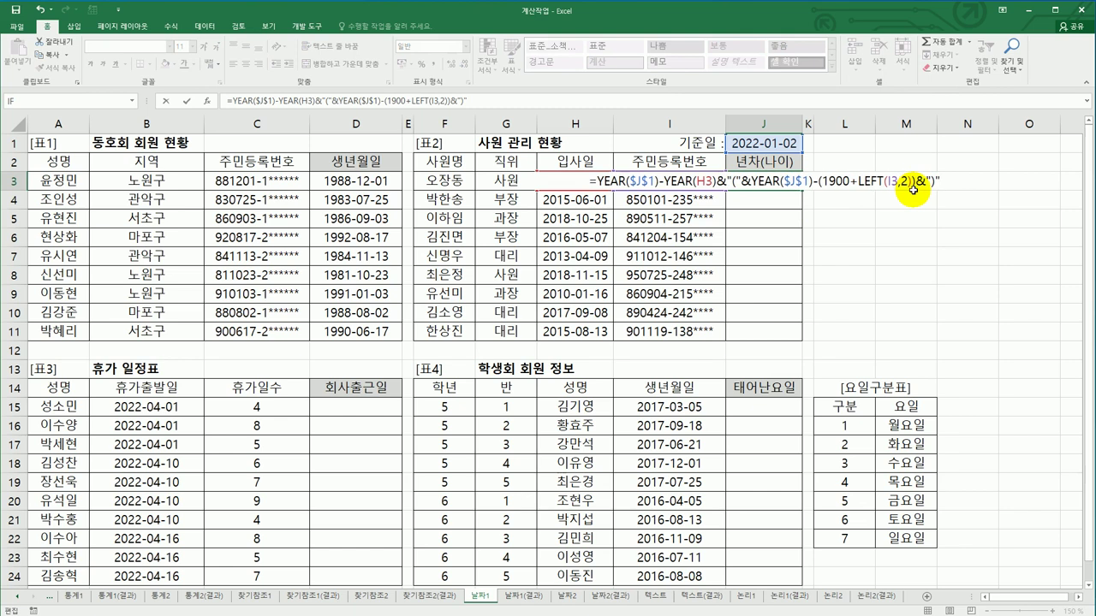
{"action": "key", "text": "ctrl+Return"}
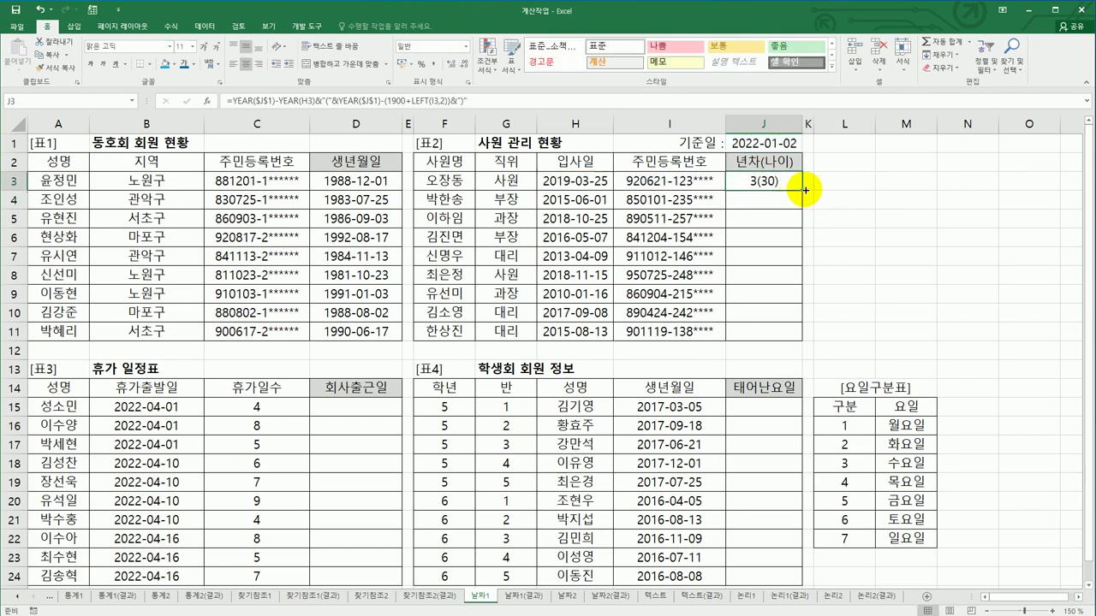
{"action": "left_click_drag", "start_coordinate": [805, 190], "coordinate": [798, 338]}
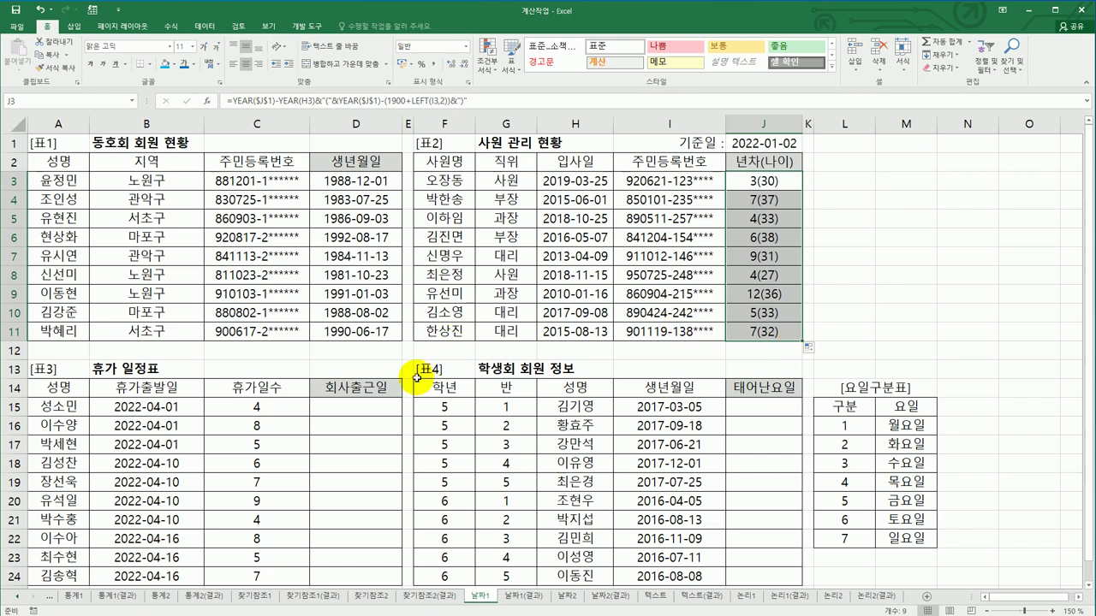
Start a WORKDAY formula in D15, table 3's first return-to-work date cell, and open its function arguments.
{"action": "left_click", "coordinate": [383, 406]}
{"action": "scroll", "coordinate": [383, 407], "scroll_direction": "down", "scroll_amount": 2}
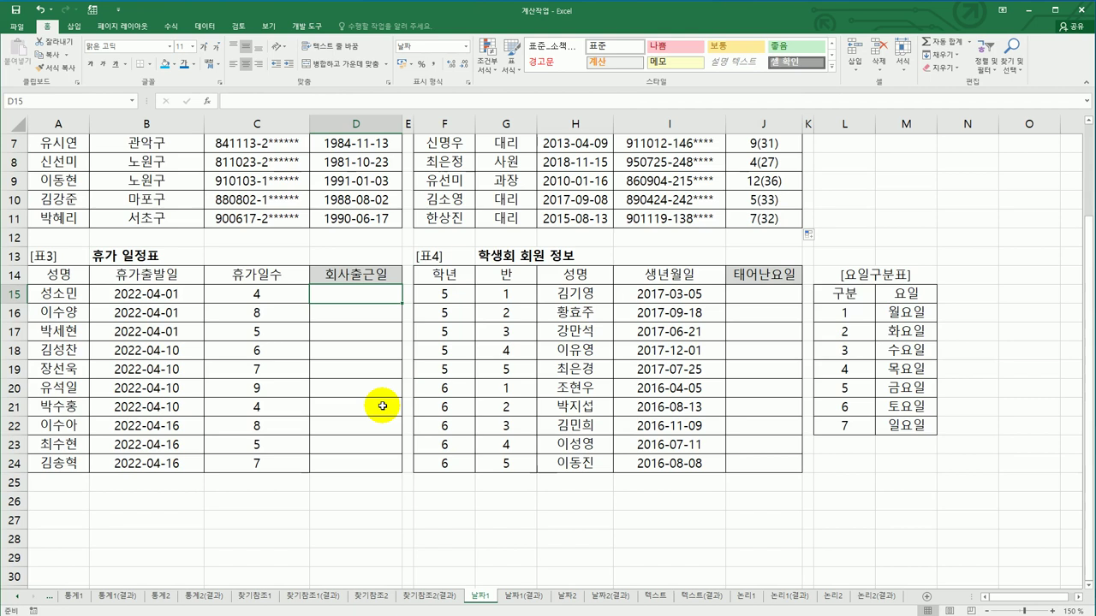
{"action": "left_click_drag", "start_coordinate": [166, 296], "coordinate": [171, 445]}
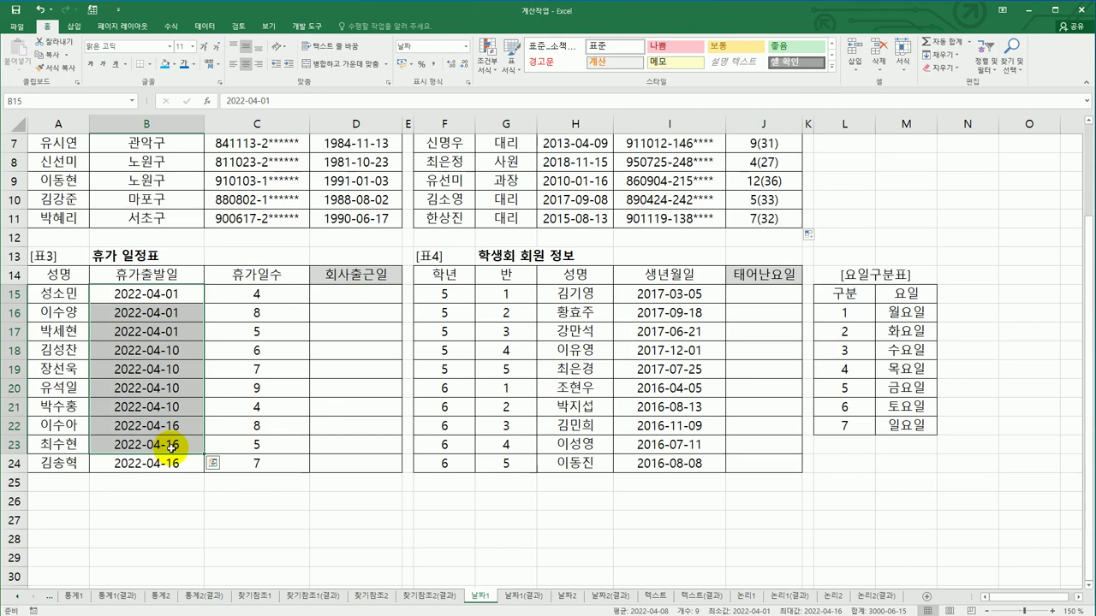
{"action": "left_click", "coordinate": [347, 300]}
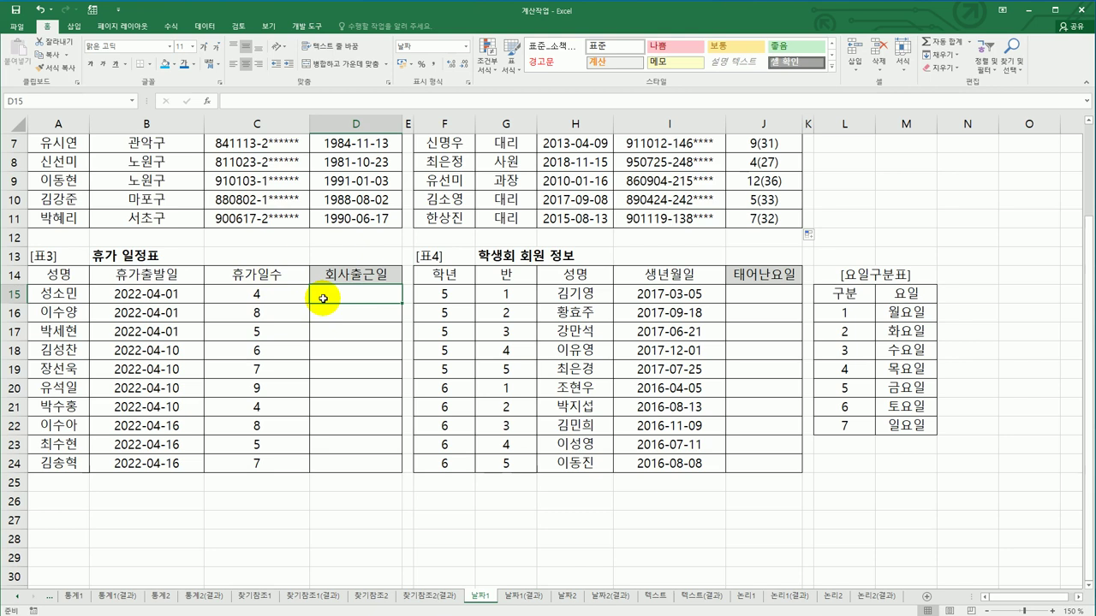
{"action": "type", "text": "="}
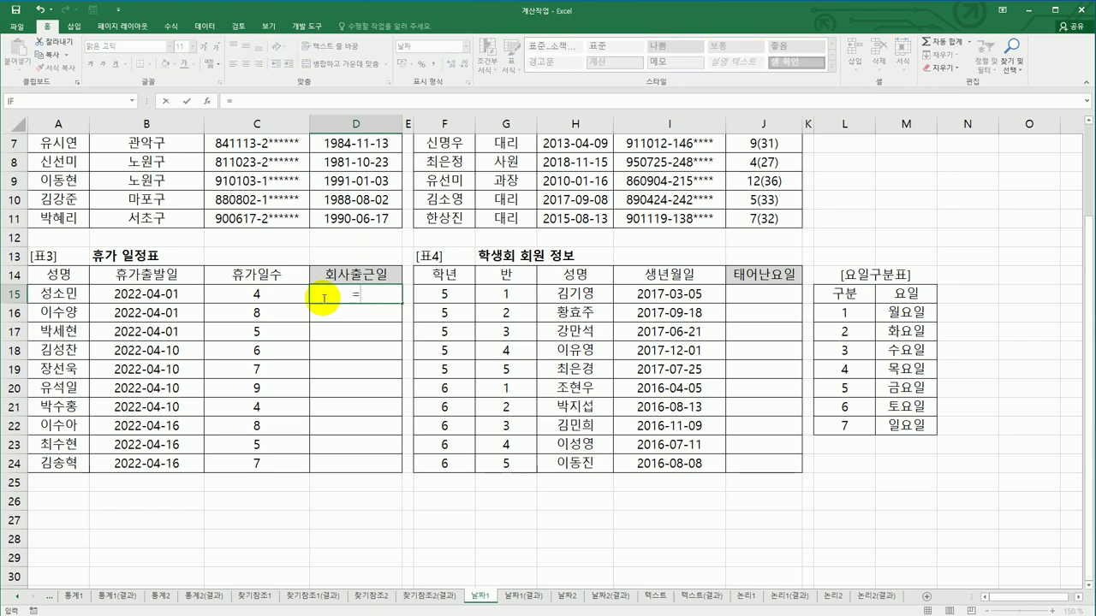
{"action": "type", "text": "w"}
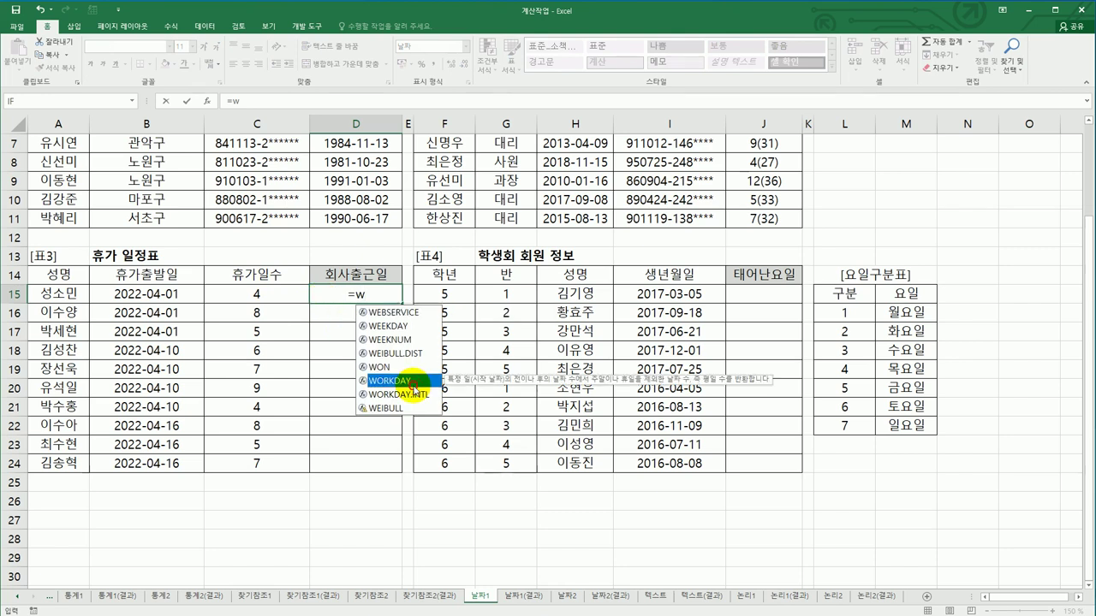
{"action": "double_click", "coordinate": [413, 383]}
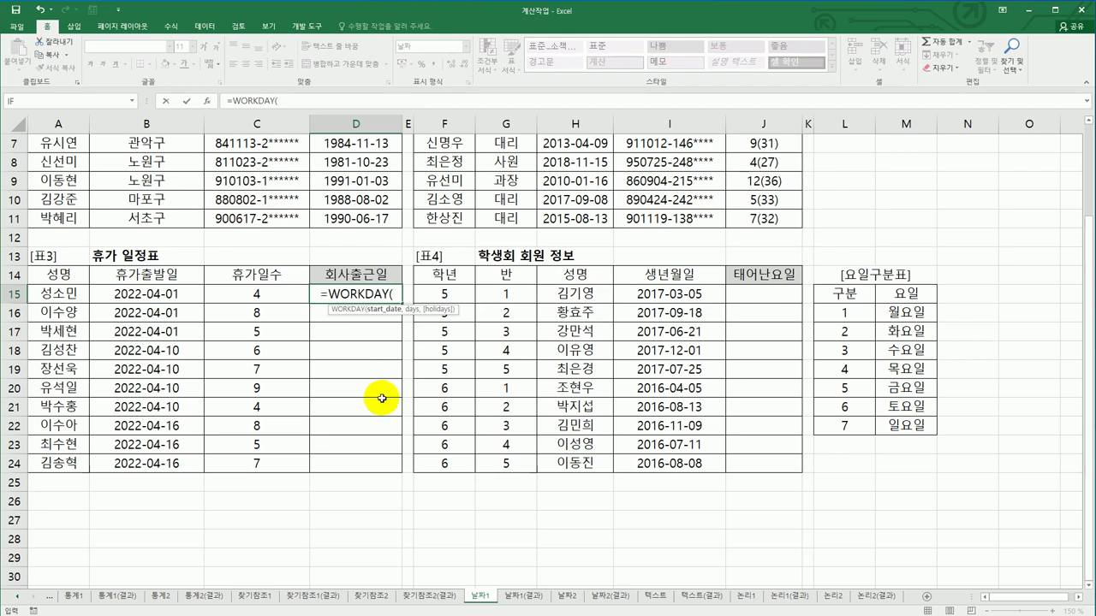
{"action": "left_click", "coordinate": [206, 103]}
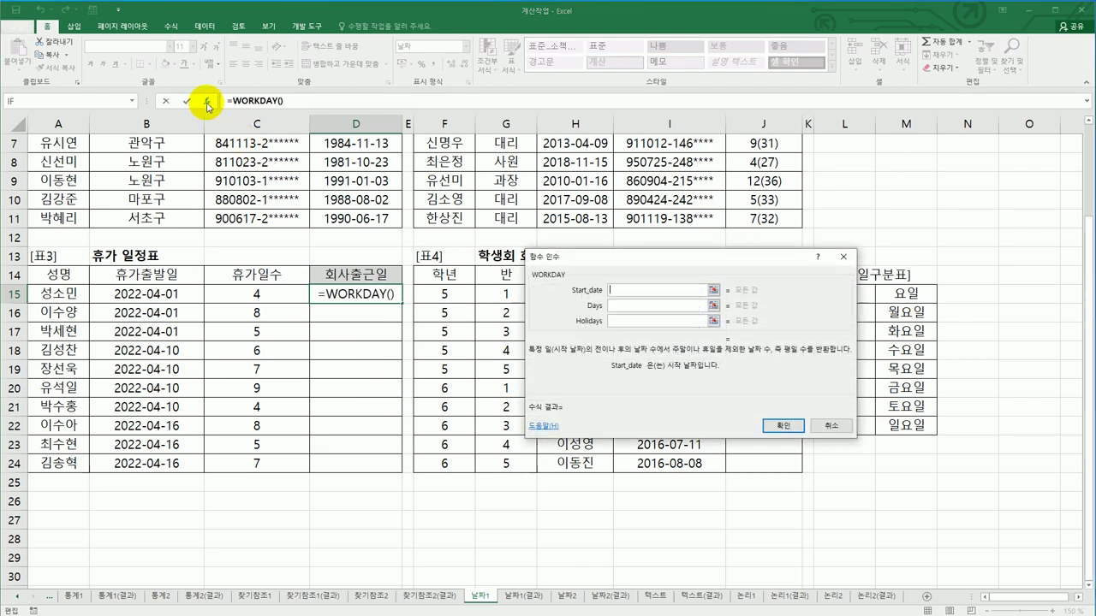
Set WORKDAY's Start_date to B15 and Days to C15 without holidays, confirm, and fill the formula down through D24.
{"action": "left_click", "coordinate": [188, 296]}
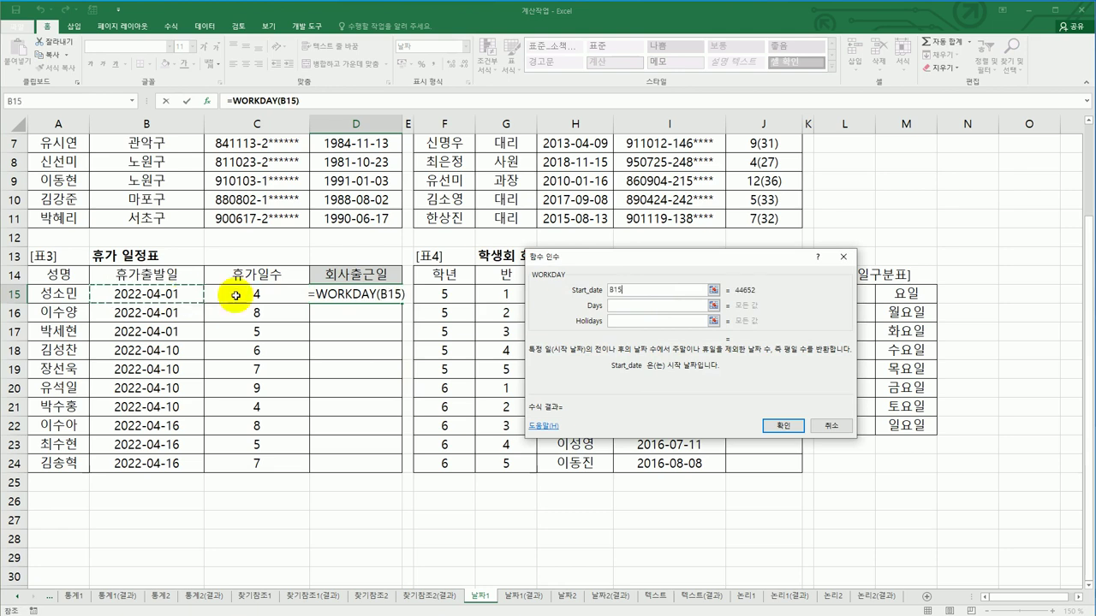
{"action": "left_click", "coordinate": [636, 307]}
{"action": "left_click", "coordinate": [254, 294]}
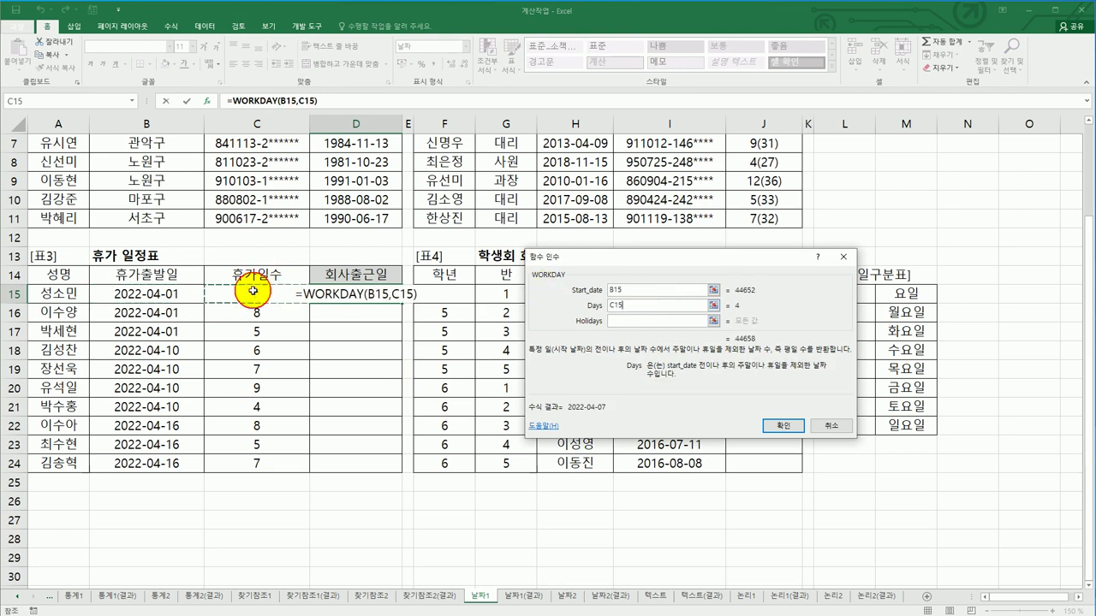
{"action": "left_click", "coordinate": [622, 320]}
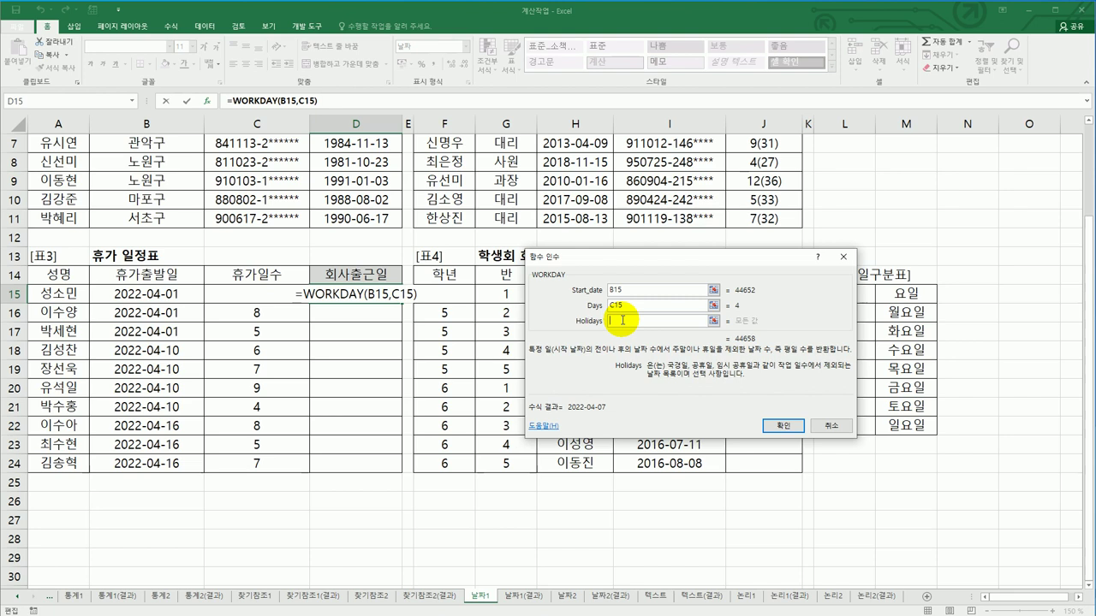
{"action": "left_click", "coordinate": [777, 426]}
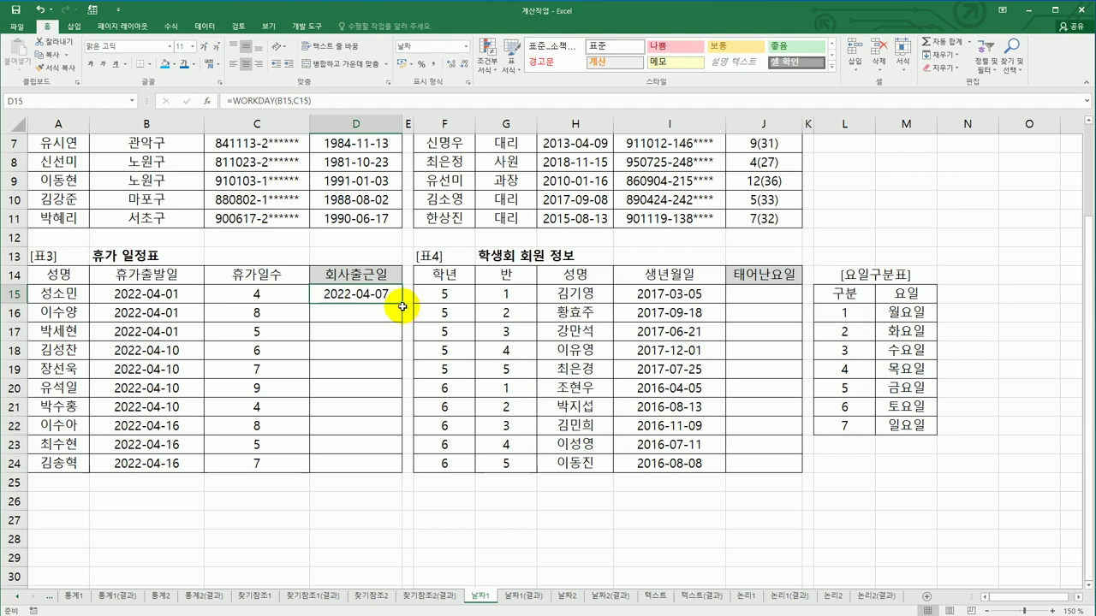
{"action": "left_click_drag", "start_coordinate": [401, 306], "coordinate": [393, 473]}
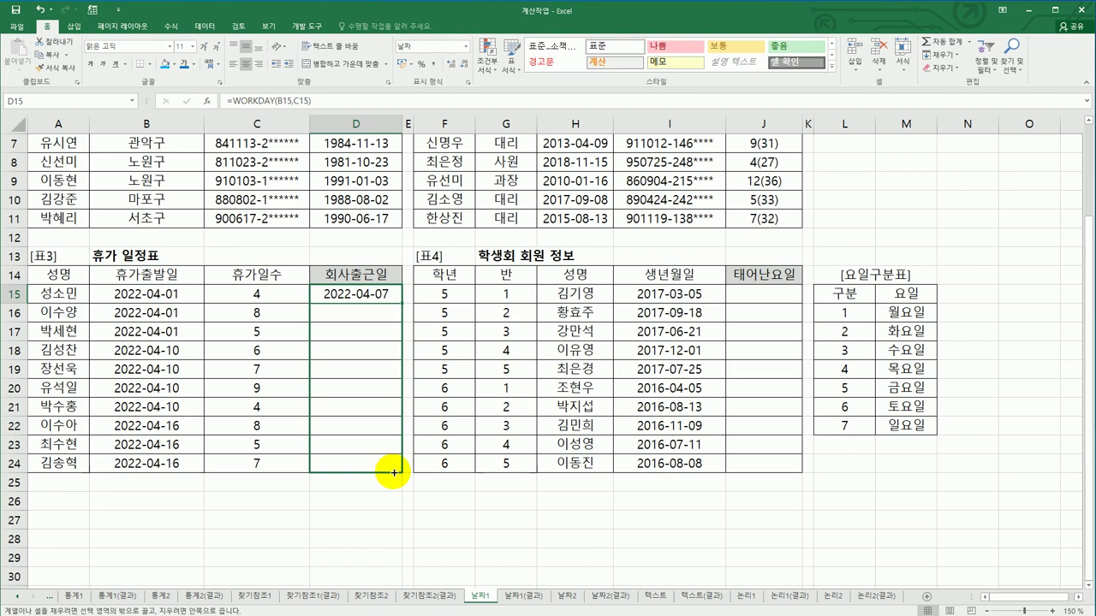
{"action": "left_click_drag", "start_coordinate": [394, 473], "coordinate": [394, 472]}
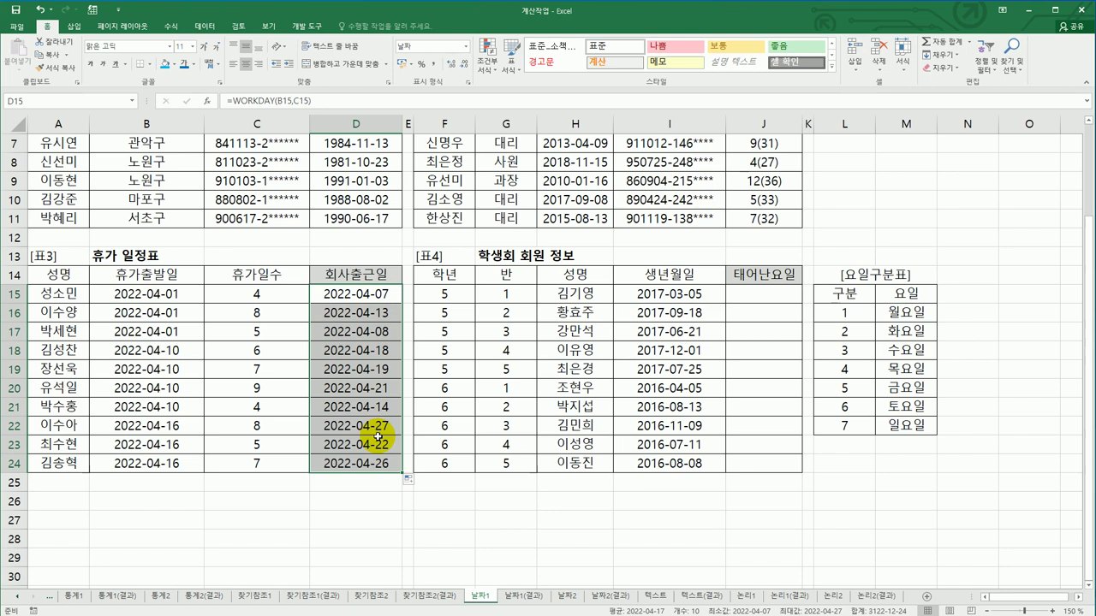
Start a WEEKDAY formula in J15, table 4's first birth weekday cell, with the birth date in I15 as its serial number.
{"action": "left_click", "coordinate": [764, 300]}
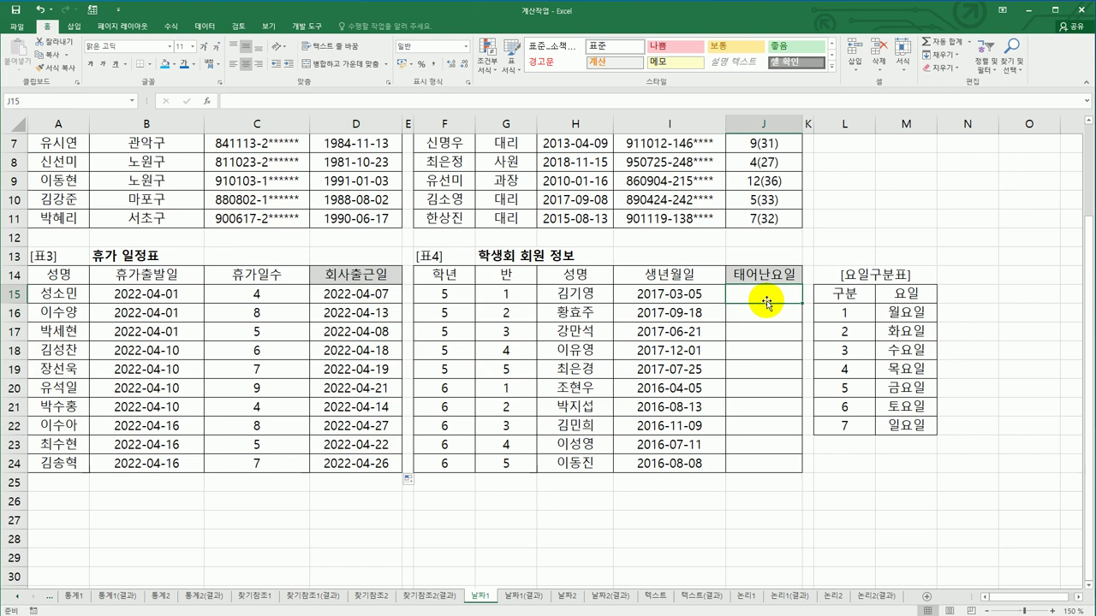
{"action": "left_click", "coordinate": [657, 297]}
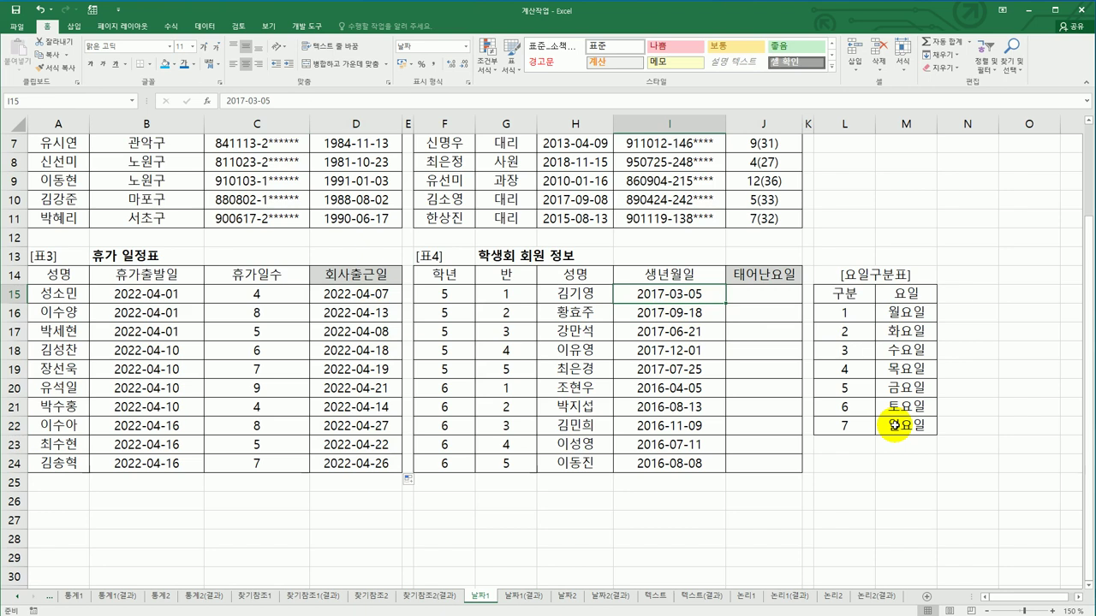
{"action": "left_click", "coordinate": [777, 298]}
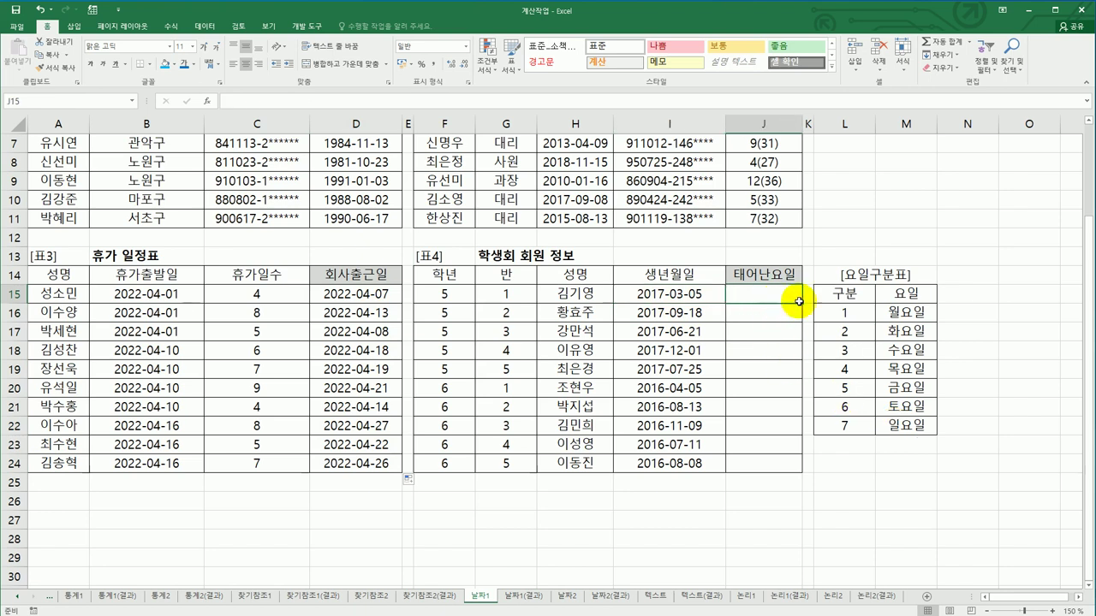
{"action": "left_click", "coordinate": [905, 313]}
{"action": "left_click", "coordinate": [849, 314]}
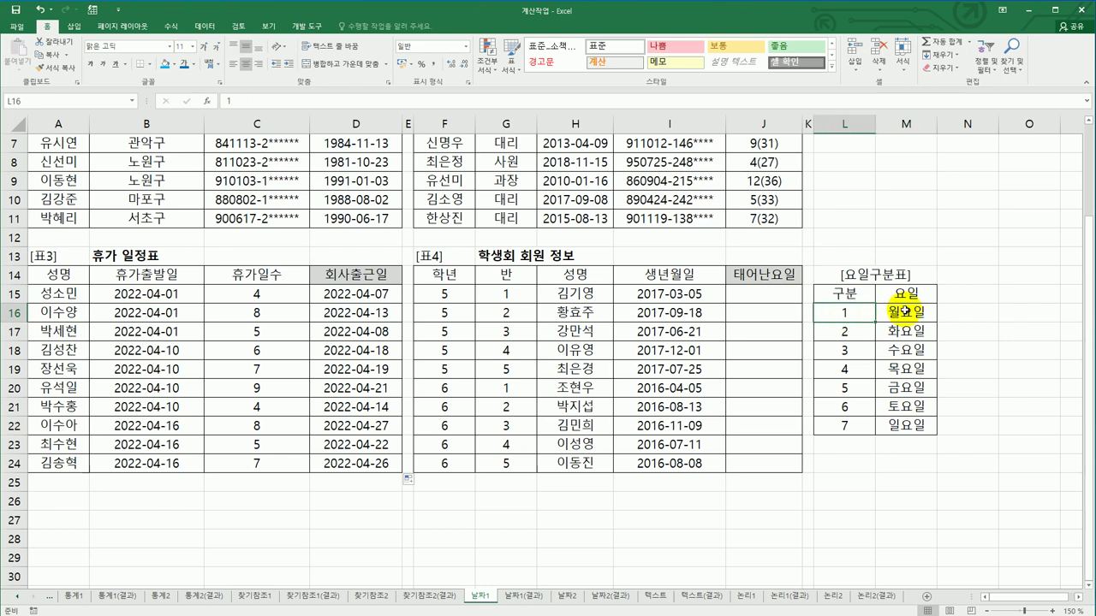
{"action": "left_click", "coordinate": [782, 298]}
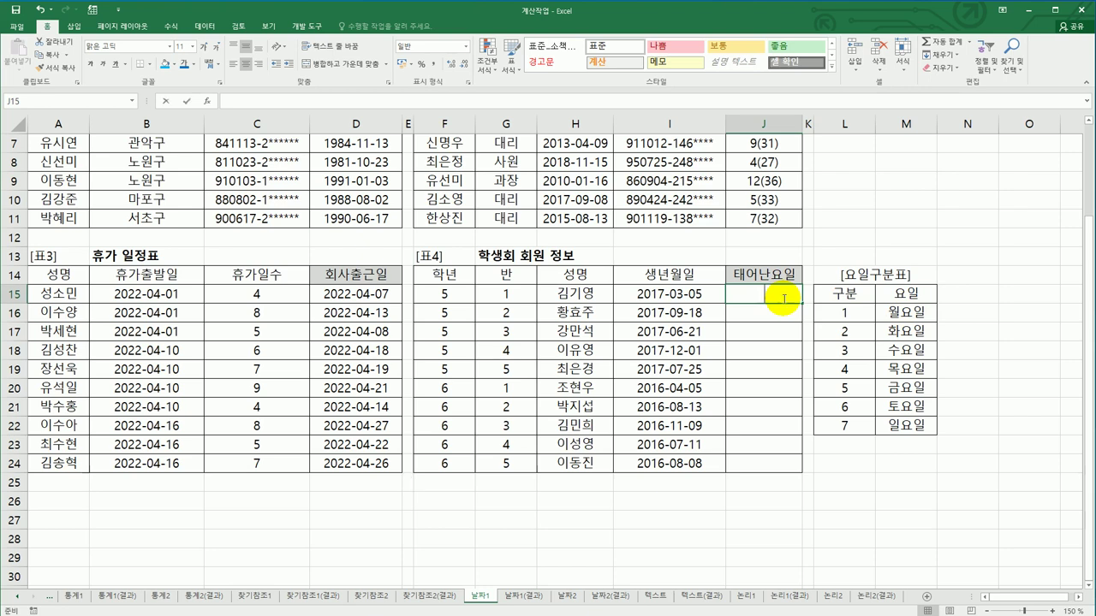
{"action": "type", "text": "=w"}
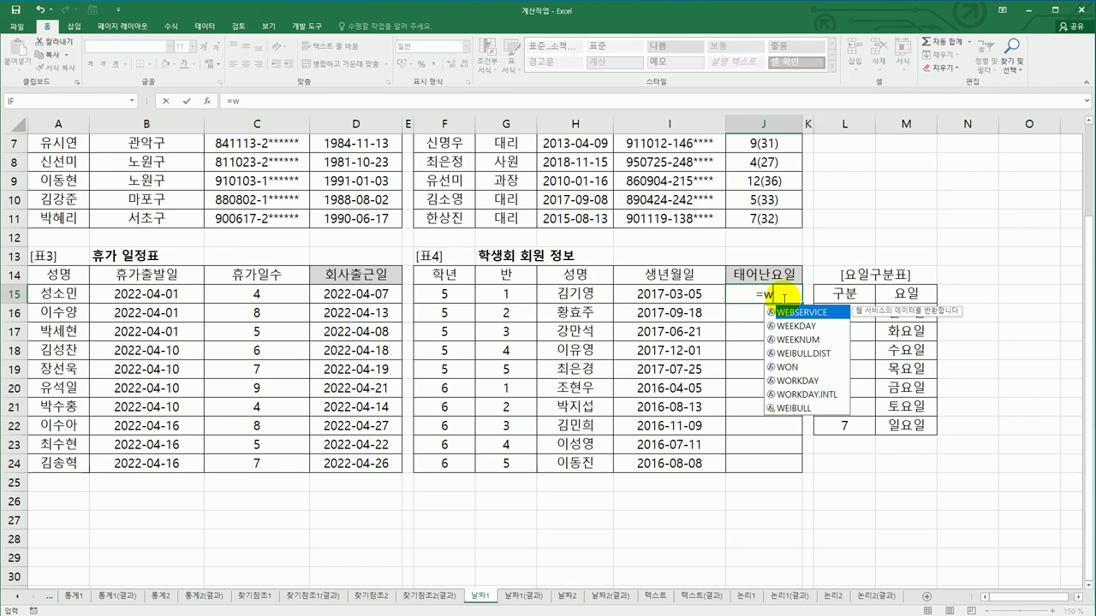
{"action": "left_click", "coordinate": [808, 327]}
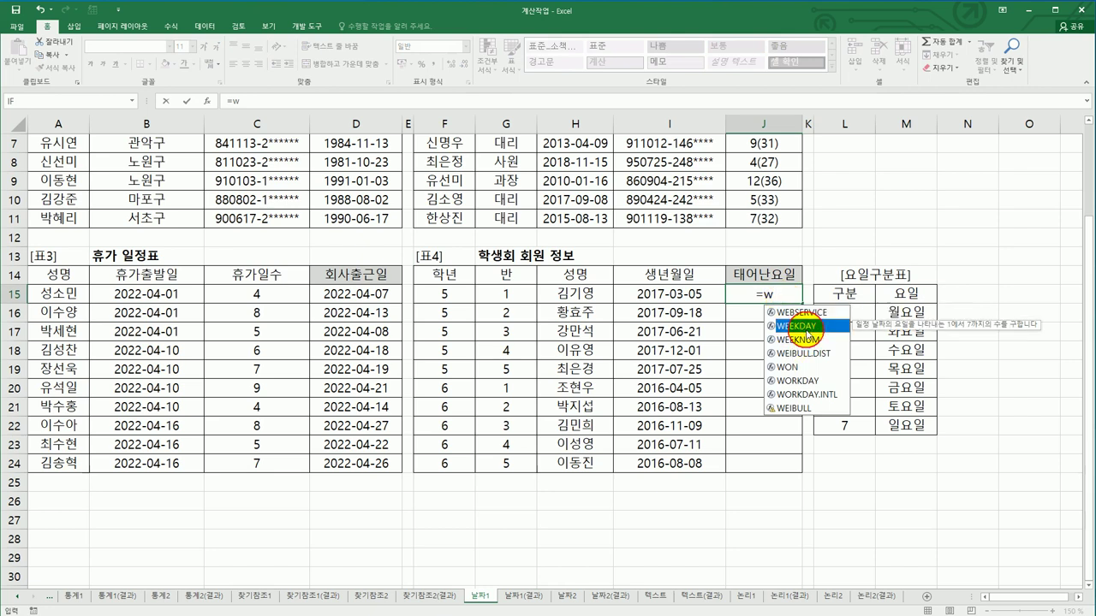
{"action": "double_click", "coordinate": [808, 327]}
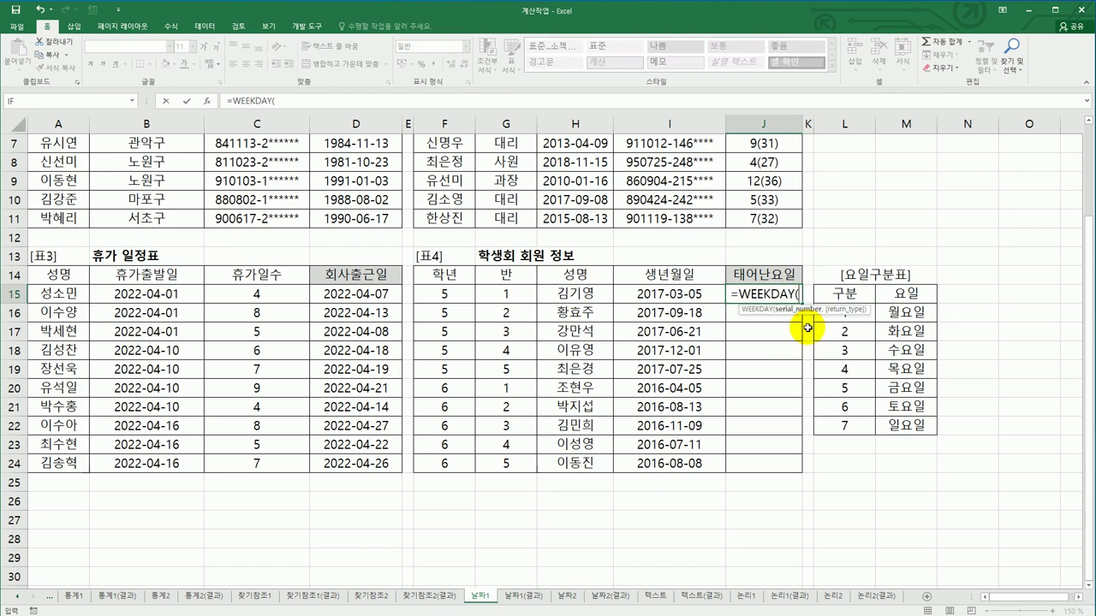
{"action": "left_click", "coordinate": [689, 294]}
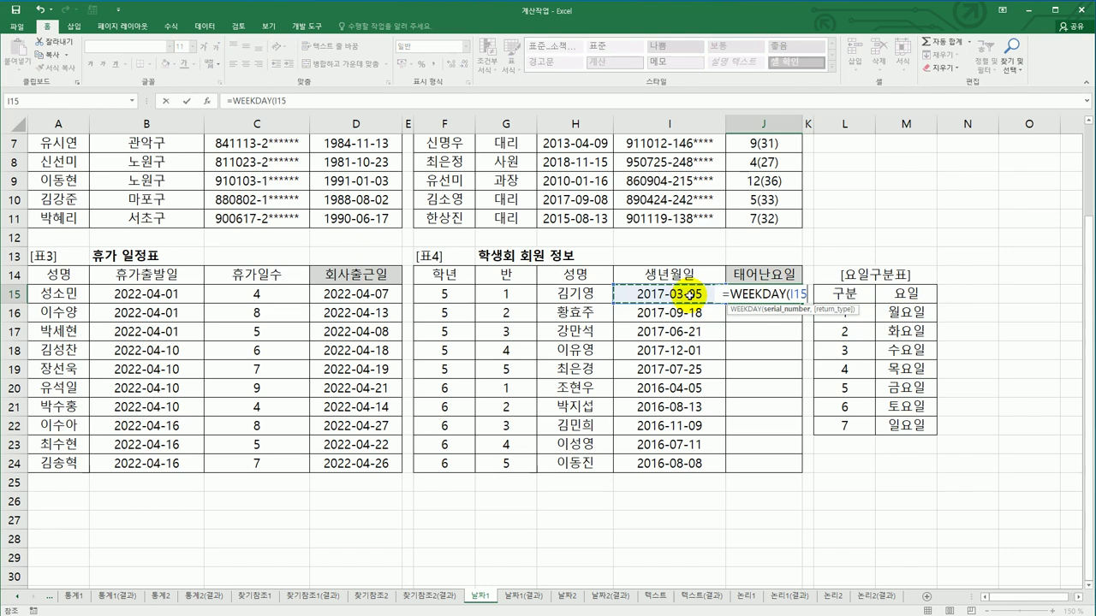
Complete the J15 WEEKDAY formula with return type 2 (Monday 1 to Sunday 7) and fill it down through J24.
{"action": "type", "text": ","}
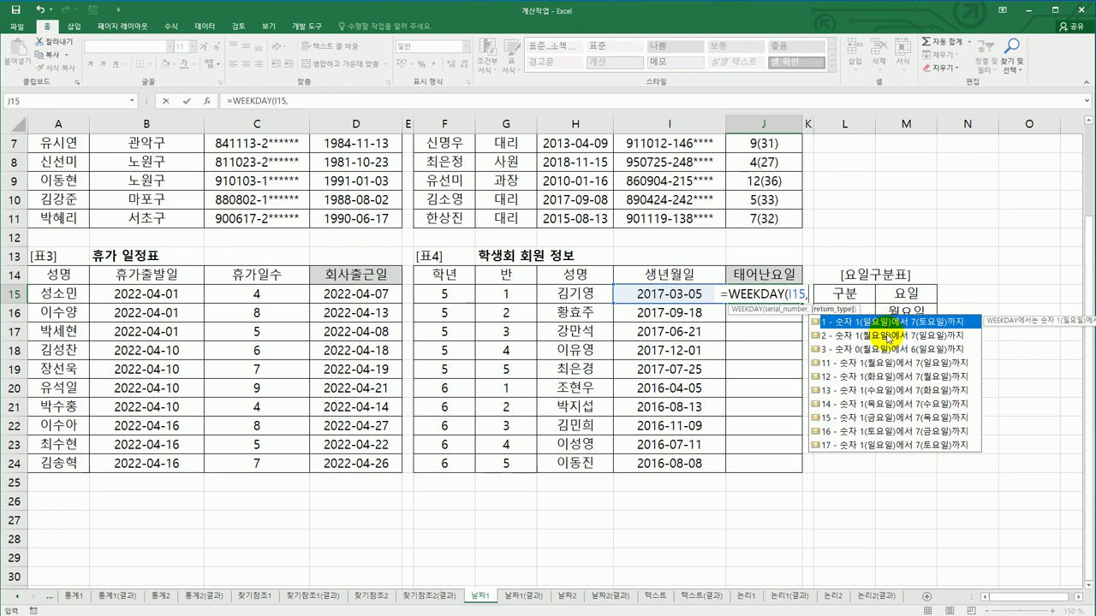
{"action": "left_click", "coordinate": [889, 337]}
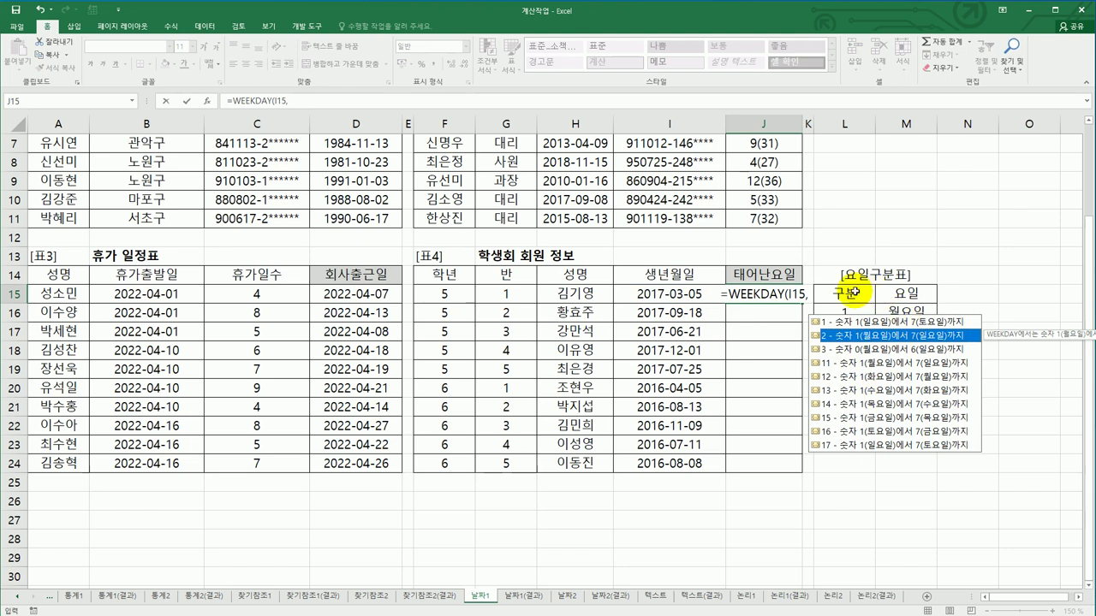
{"action": "double_click", "coordinate": [853, 336]}
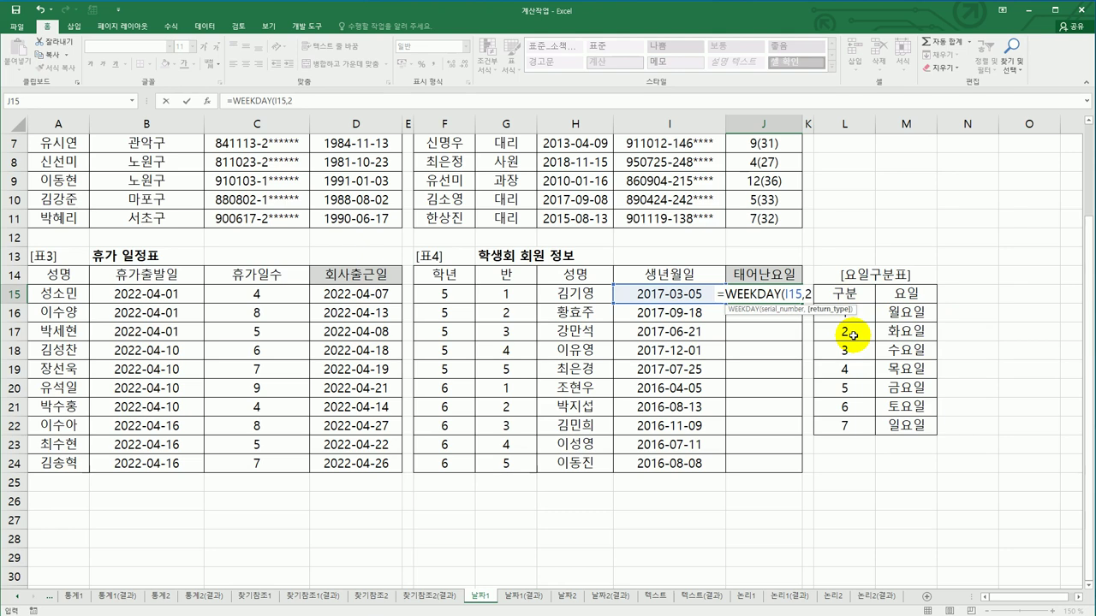
{"action": "type", "text": ")"}
{"action": "key", "text": "Return"}
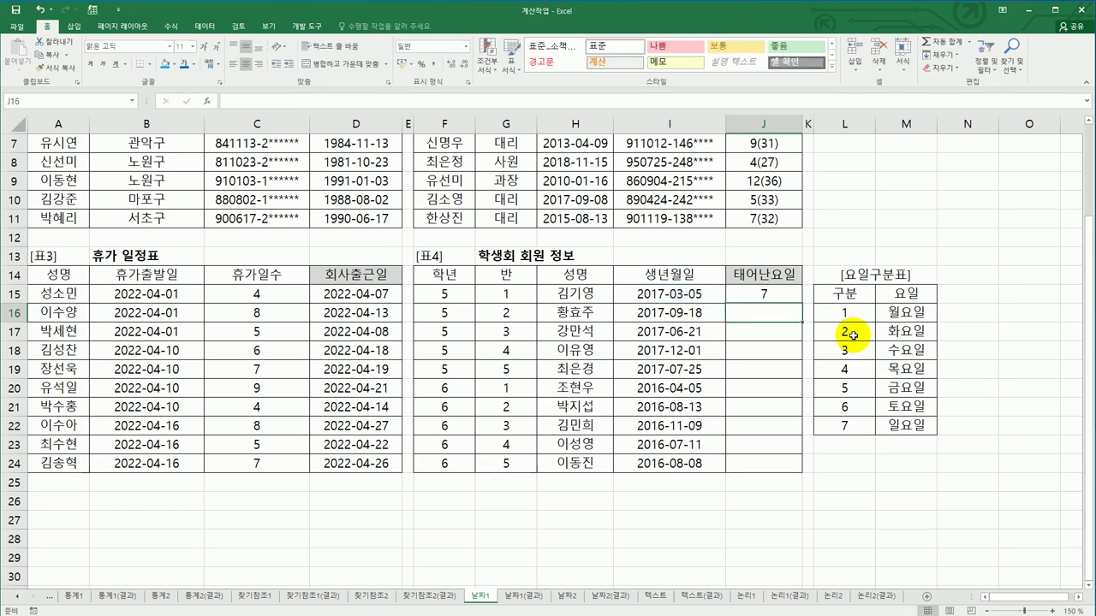
{"action": "left_click", "coordinate": [780, 295]}
{"action": "left_click_drag", "start_coordinate": [803, 303], "coordinate": [794, 470]}
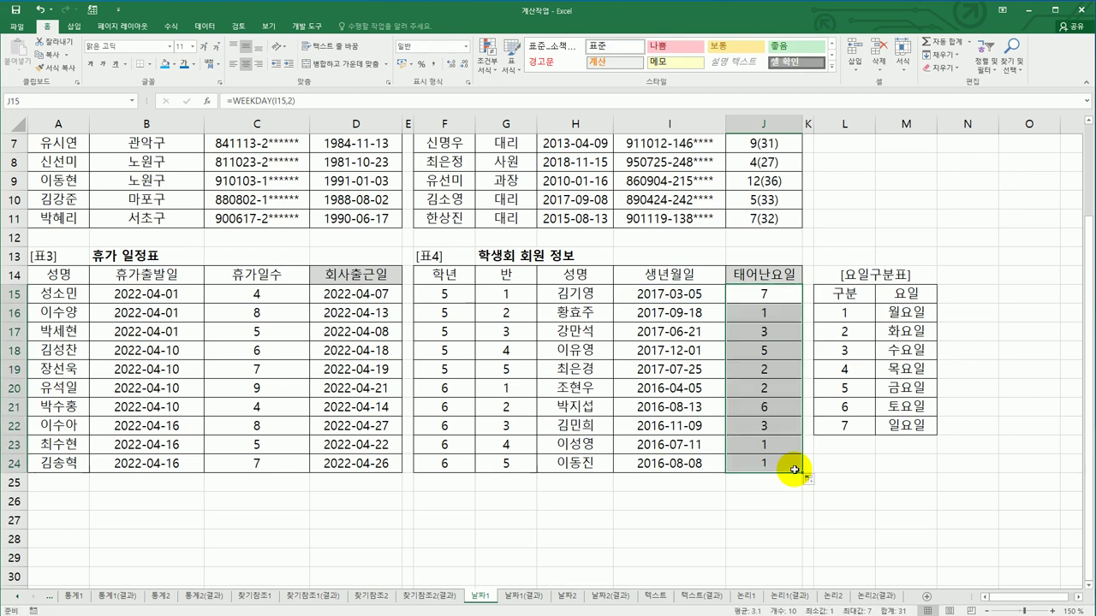
Reopen the J15 formula and insert VLOOKUP( before WEEKDAY(I15,2), making it the lookup value followed by a comma.
{"action": "left_click", "coordinate": [766, 300]}
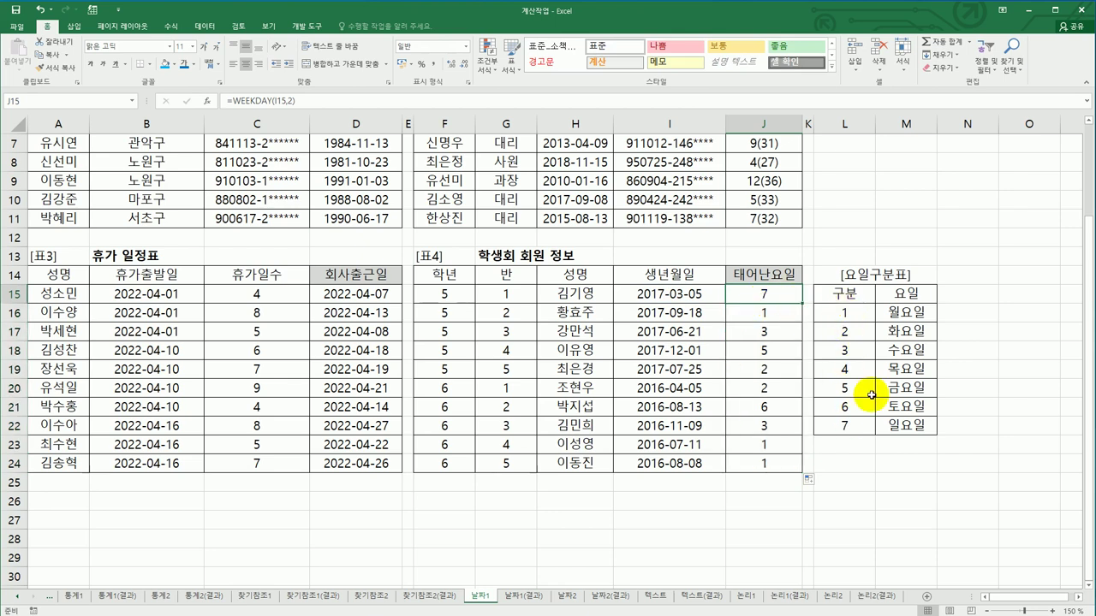
{"action": "double_click", "coordinate": [746, 293]}
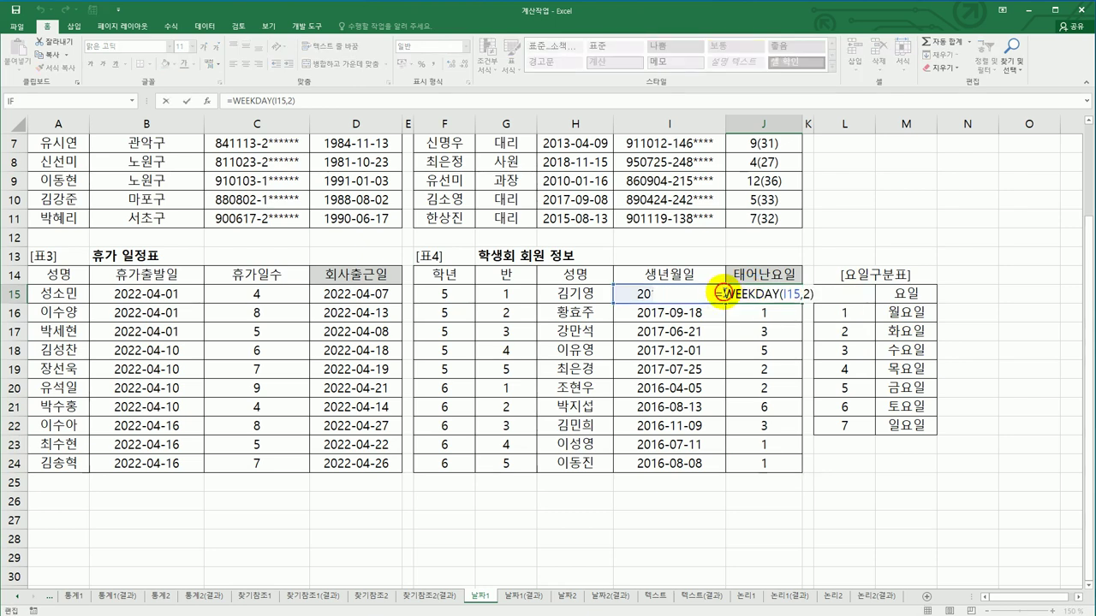
{"action": "type", "text": "vl"}
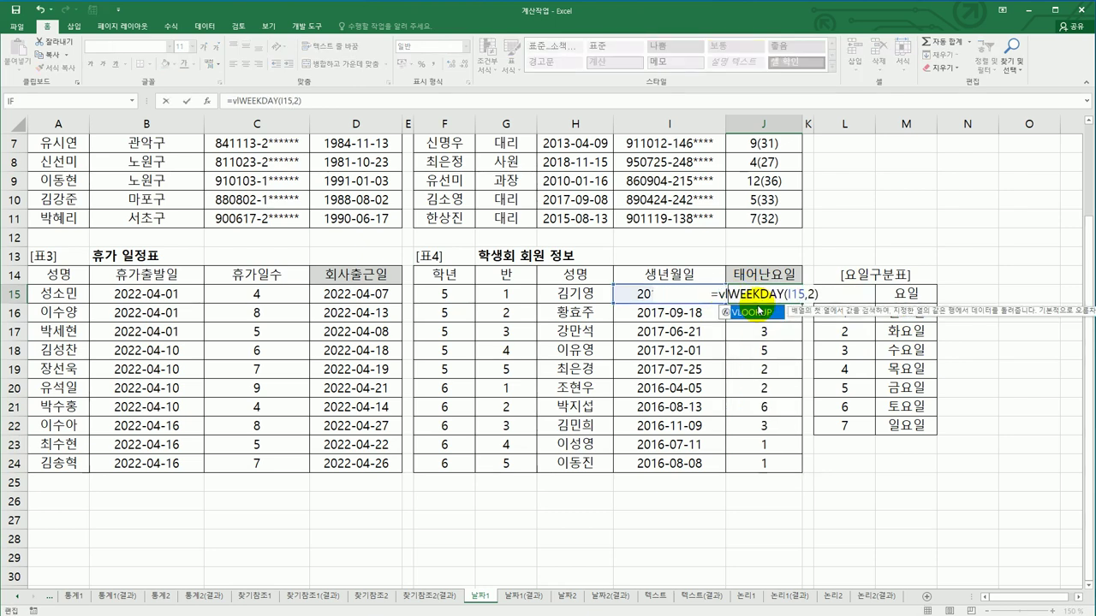
{"action": "double_click", "coordinate": [758, 312]}
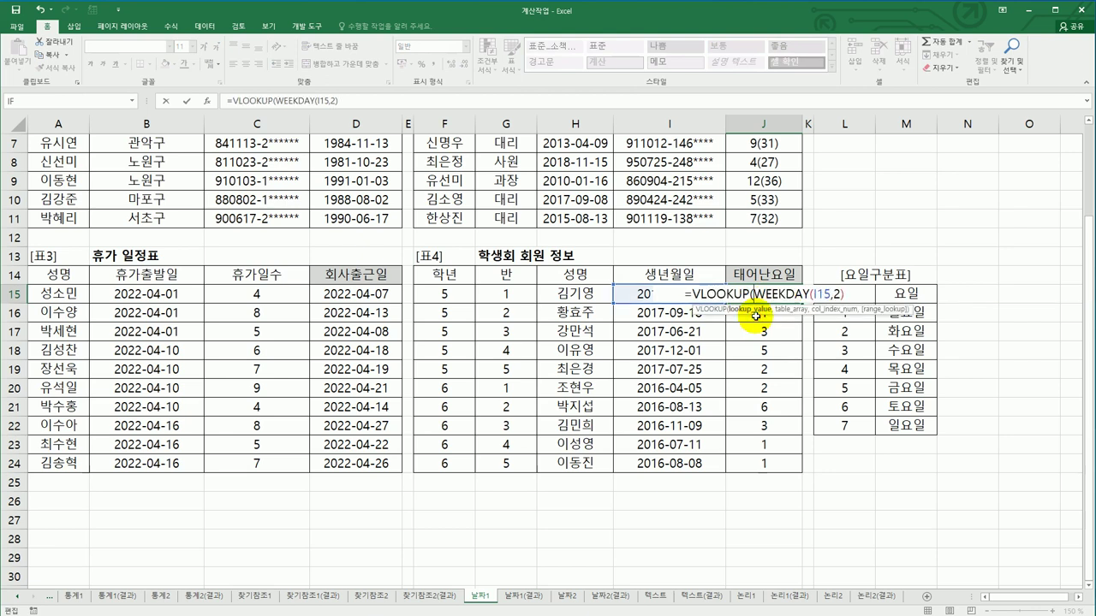
{"action": "type", "text": ","}
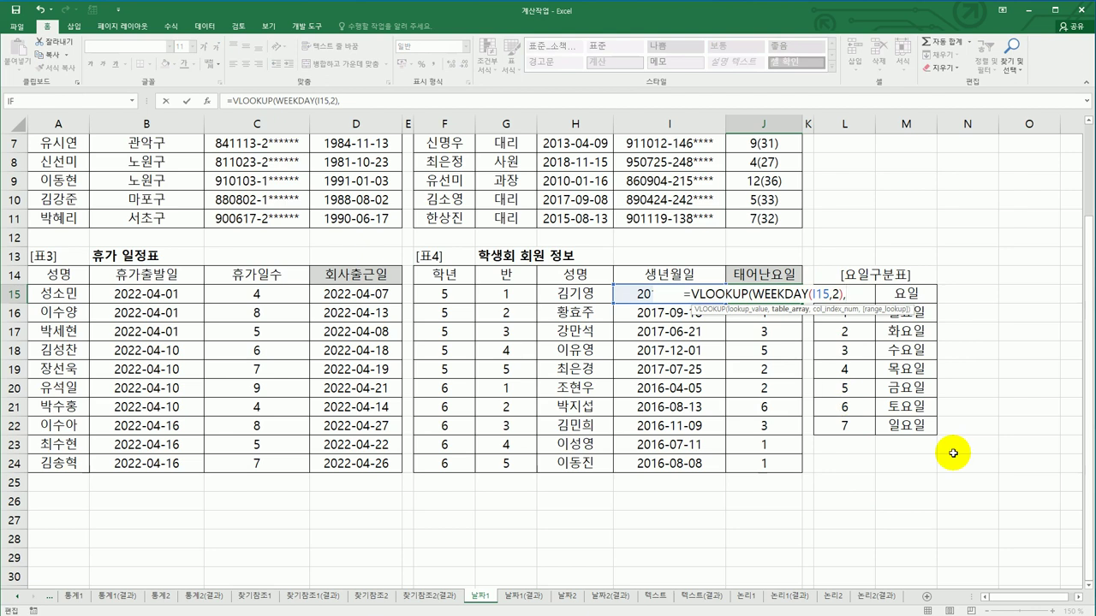
Open the VLOOKUP arguments for J15 and set Table_array to the weekday lookup range as the absolute reference $L$16:$M$22.
{"action": "left_click", "coordinate": [206, 105]}
{"action": "left_click_drag", "start_coordinate": [756, 237], "coordinate": [376, 263]}
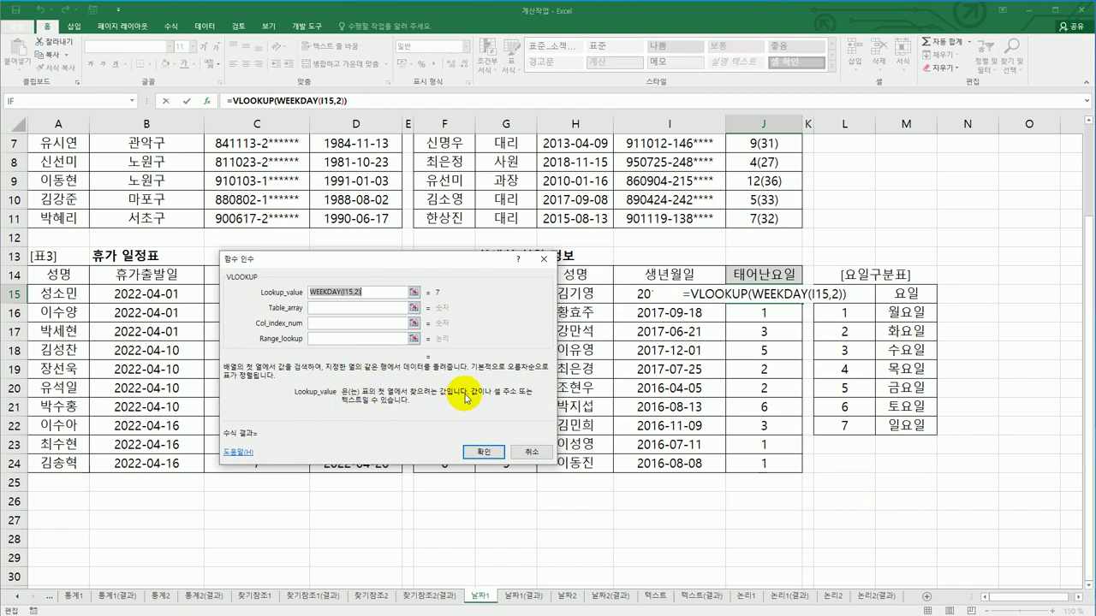
{"action": "left_click", "coordinate": [353, 307]}
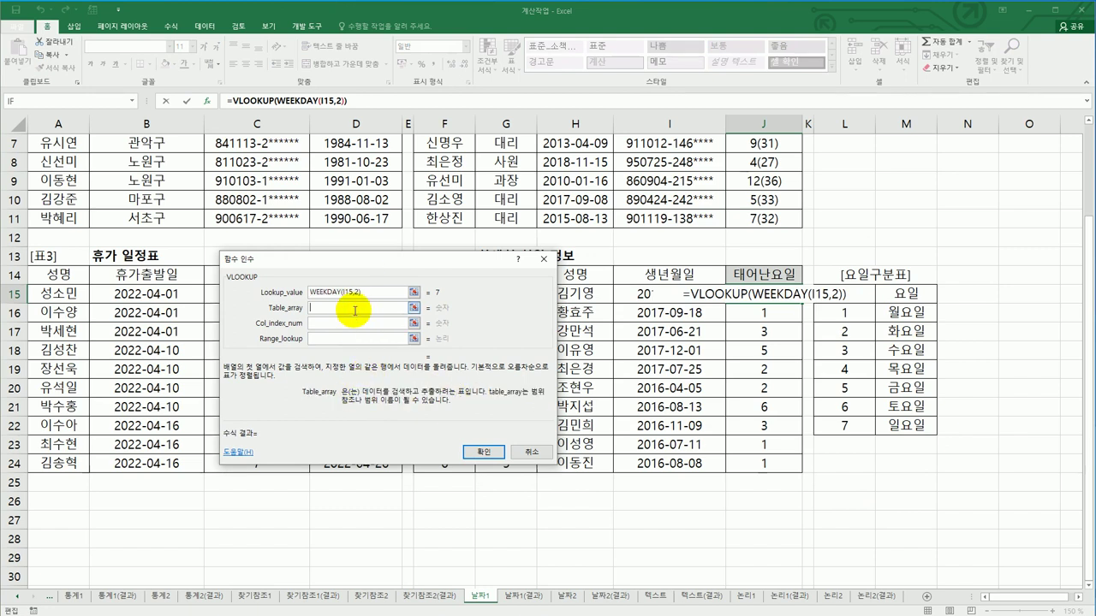
{"action": "left_click_drag", "start_coordinate": [870, 323], "coordinate": [891, 432]}
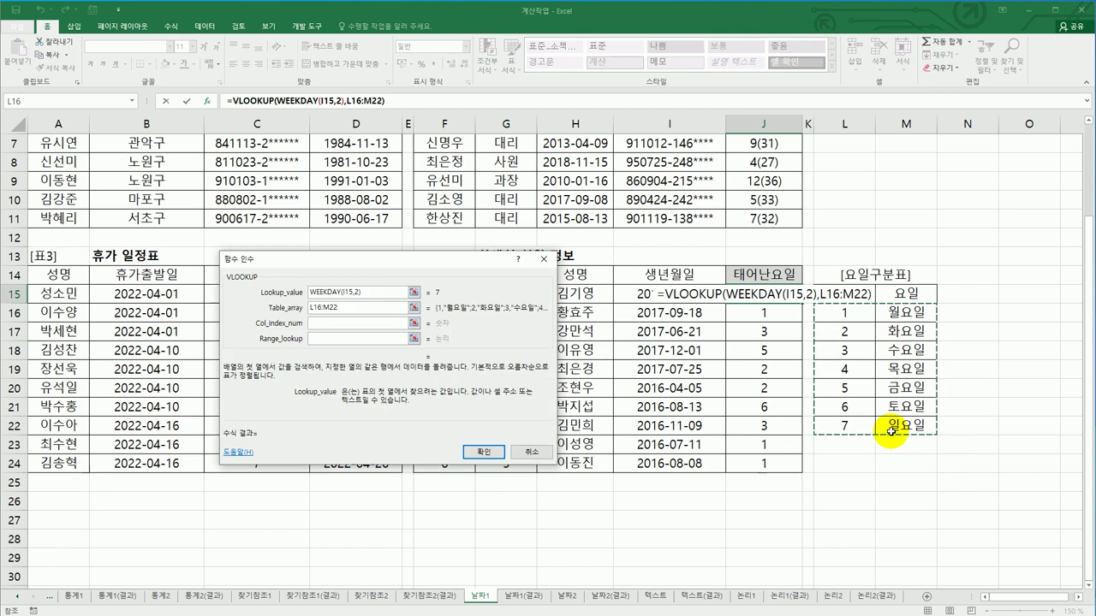
{"action": "key", "text": "F4"}
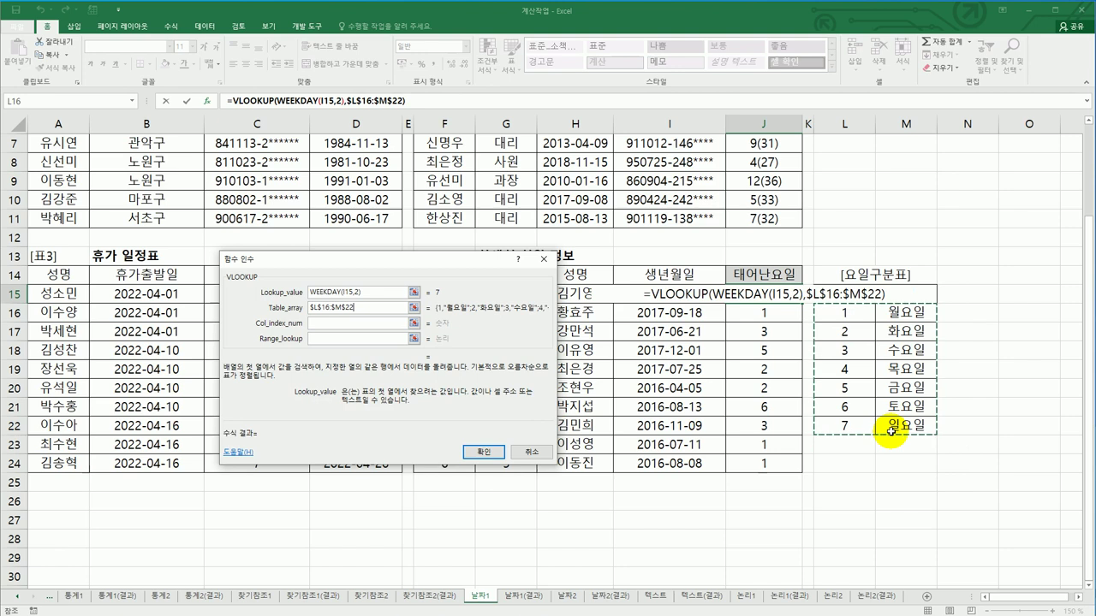
Set VLOOKUP's Col_index_num to 2 and Range_lookup to 0, confirm, and fill the J15 formula down through J24.
{"action": "left_click", "coordinate": [375, 323]}
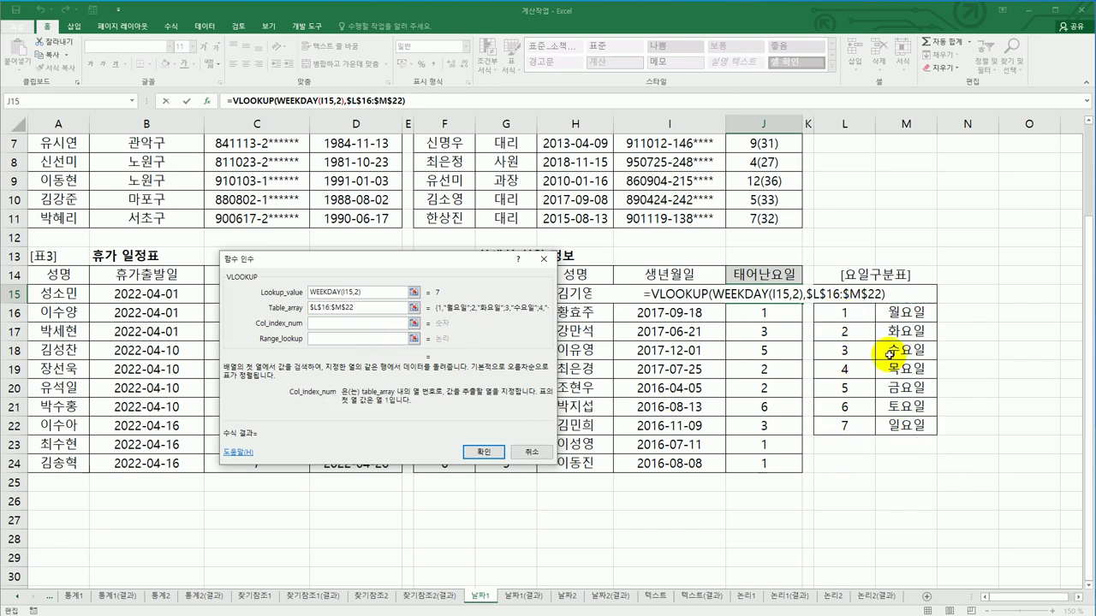
{"action": "type", "text": "2"}
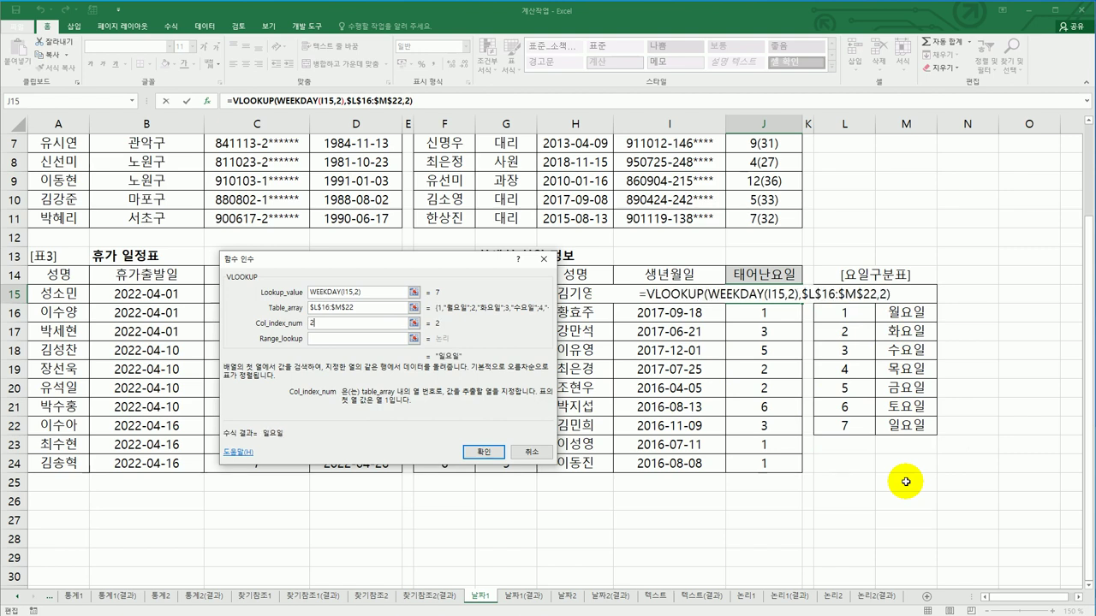
{"action": "left_click", "coordinate": [373, 340]}
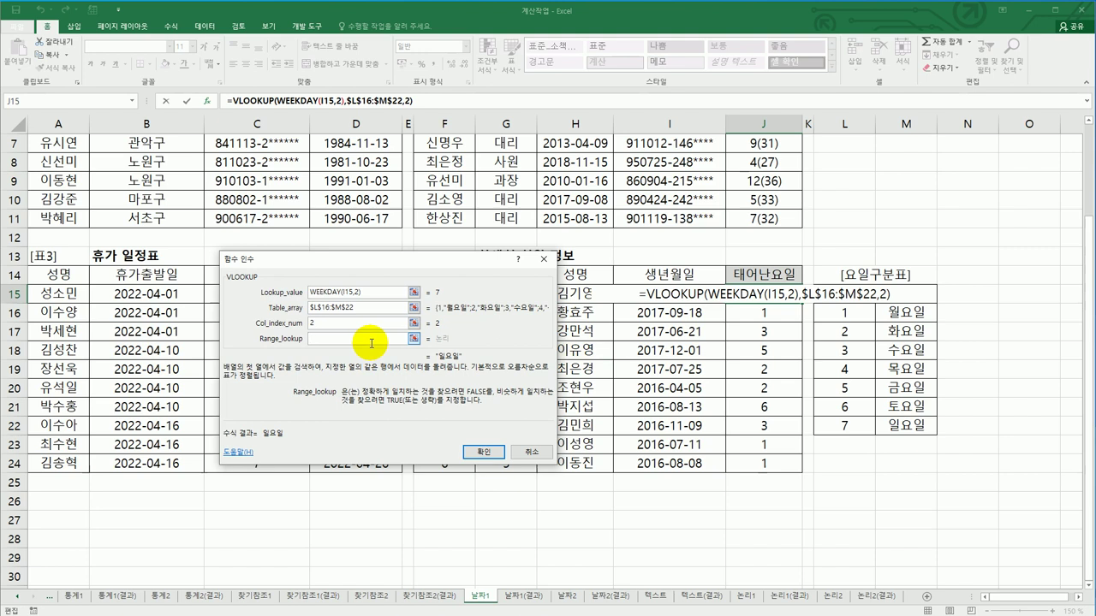
{"action": "type", "text": "0"}
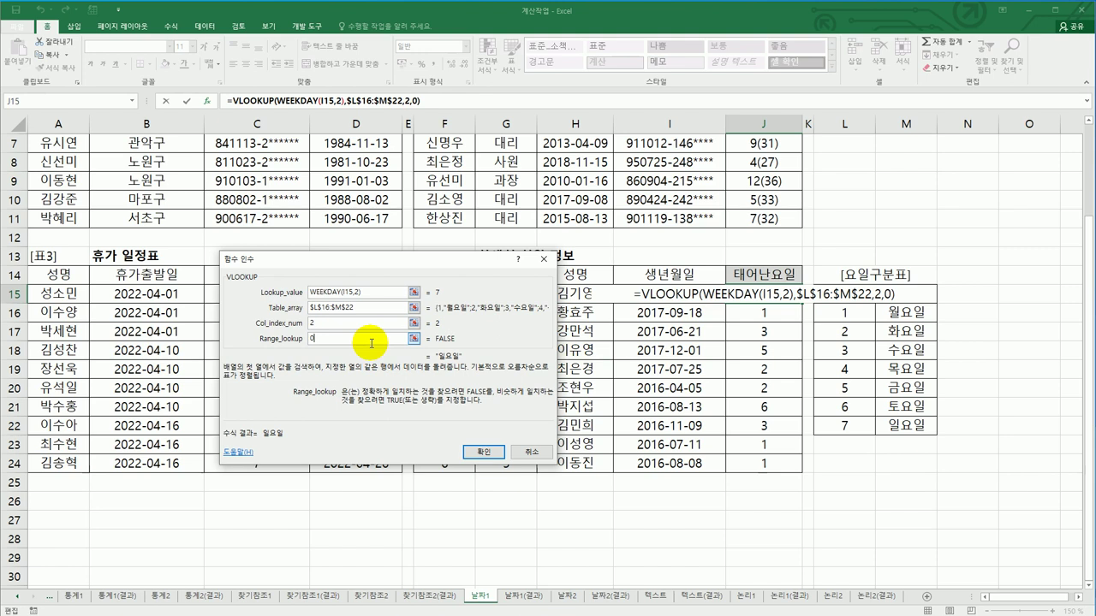
{"action": "left_click", "coordinate": [485, 452]}
{"action": "left_click_drag", "start_coordinate": [802, 302], "coordinate": [804, 463]}
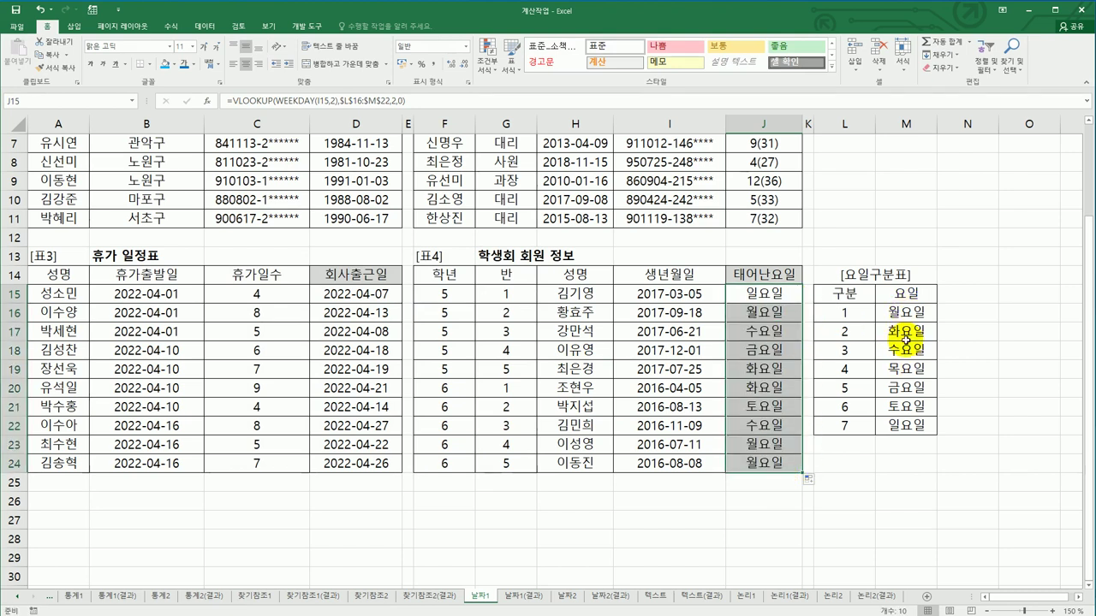
{"action": "left_click", "coordinate": [771, 301]}
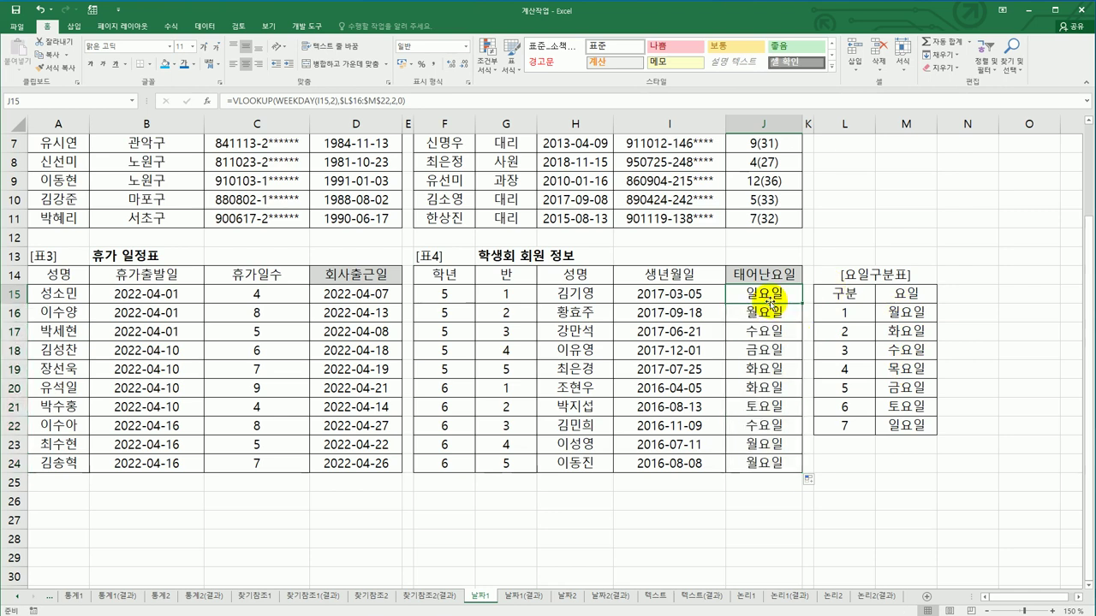
Compare the 날짜1 tables with the 날짜1(결과) sheet and insert 년차 before the opening parenthesis in J3's text string.
{"action": "scroll", "coordinate": [770, 301], "scroll_direction": "up", "scroll_amount": 2}
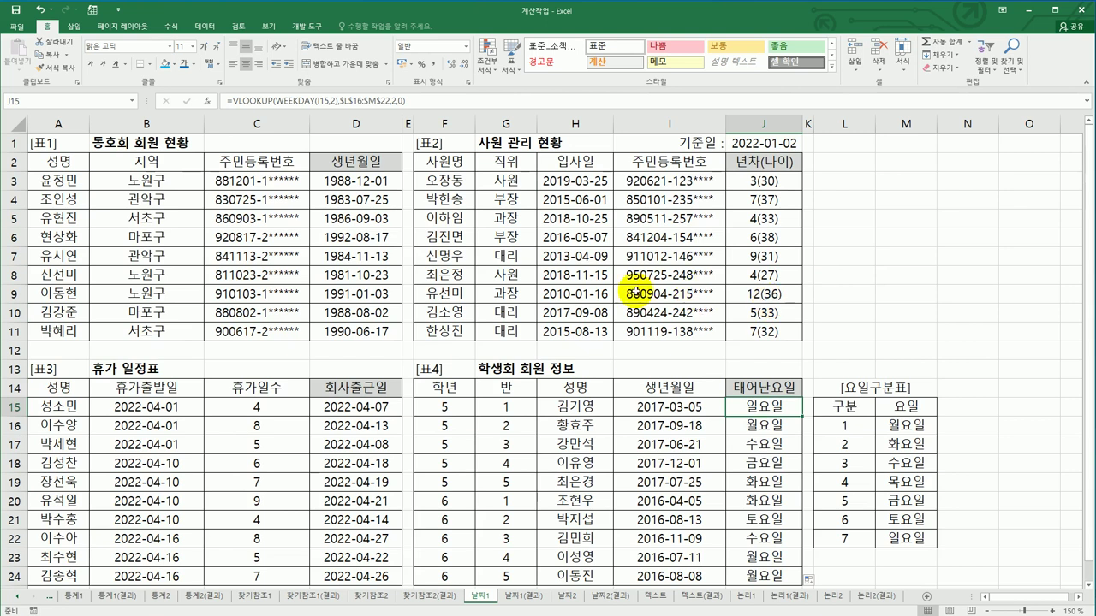
{"action": "left_click", "coordinate": [530, 598]}
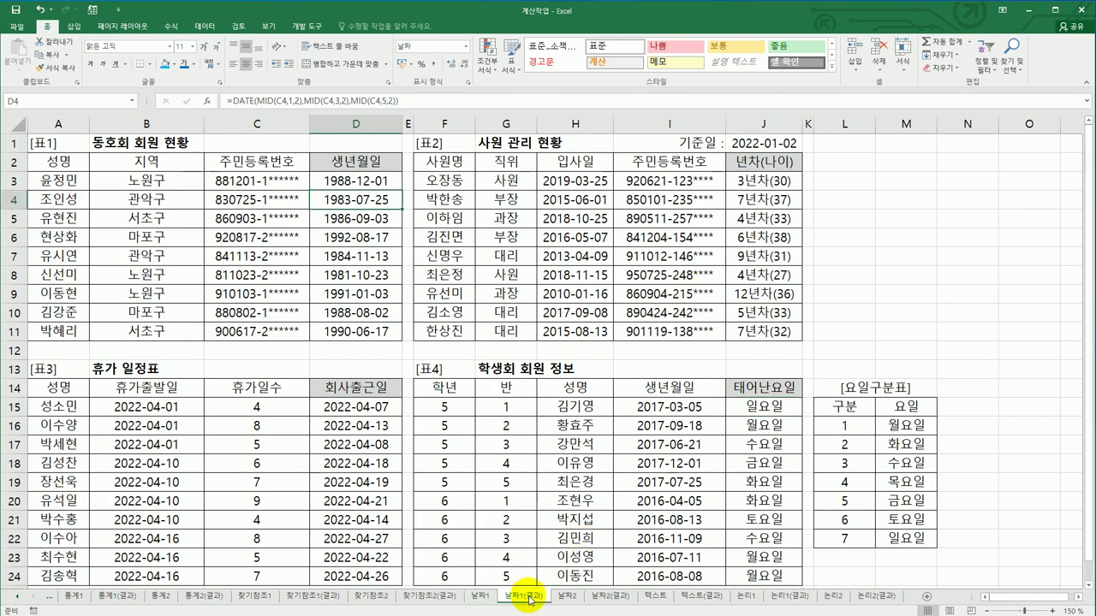
{"action": "left_click", "coordinate": [477, 598]}
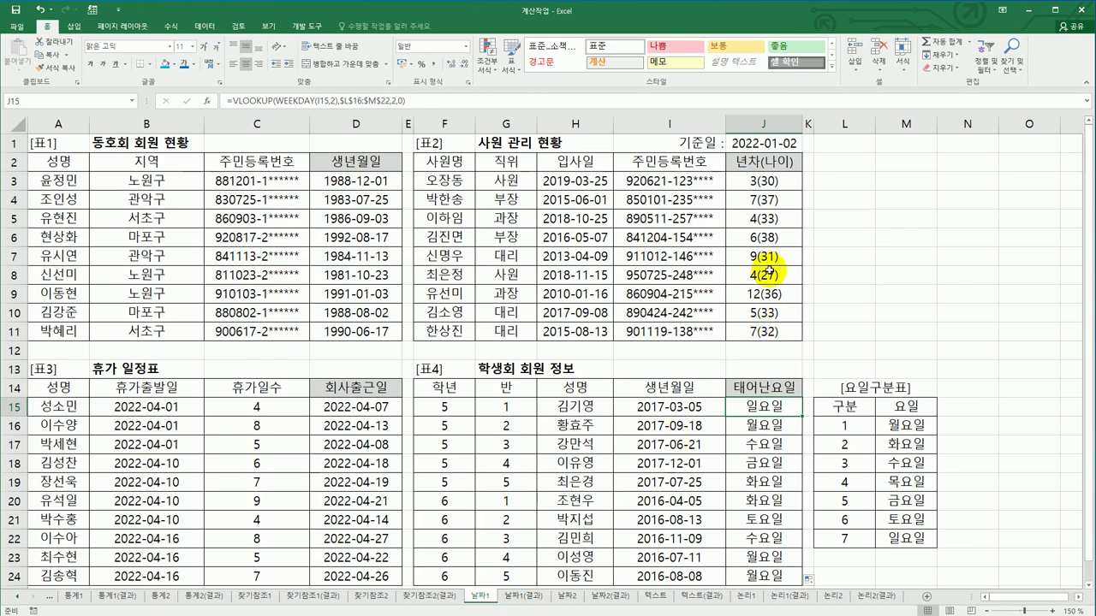
{"action": "left_click", "coordinate": [761, 181]}
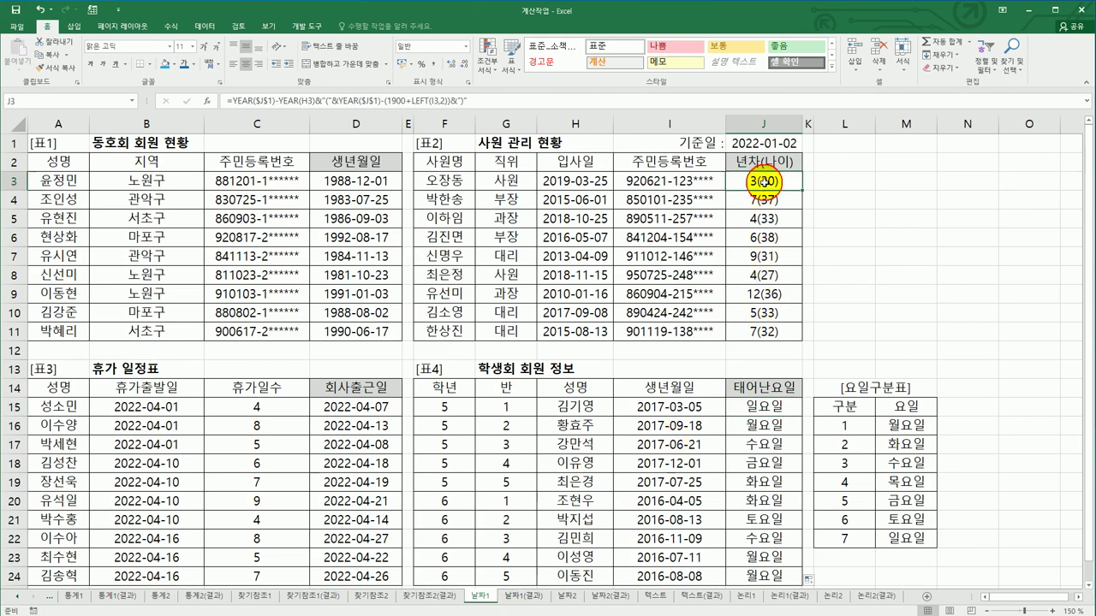
{"action": "left_click", "coordinate": [520, 596]}
{"action": "left_click", "coordinate": [477, 598]}
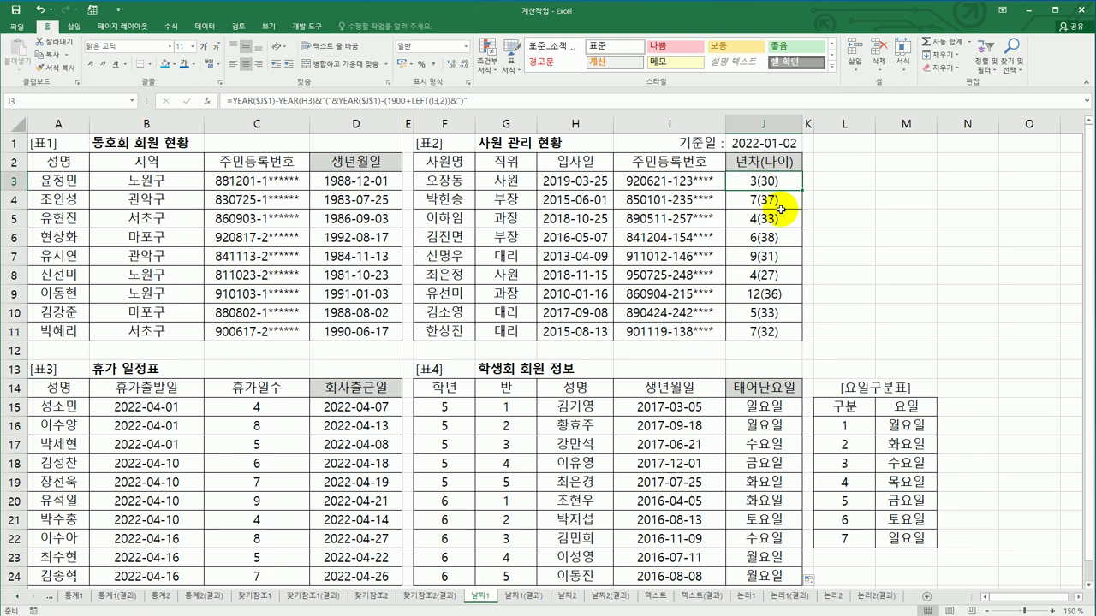
{"action": "left_click", "coordinate": [327, 102]}
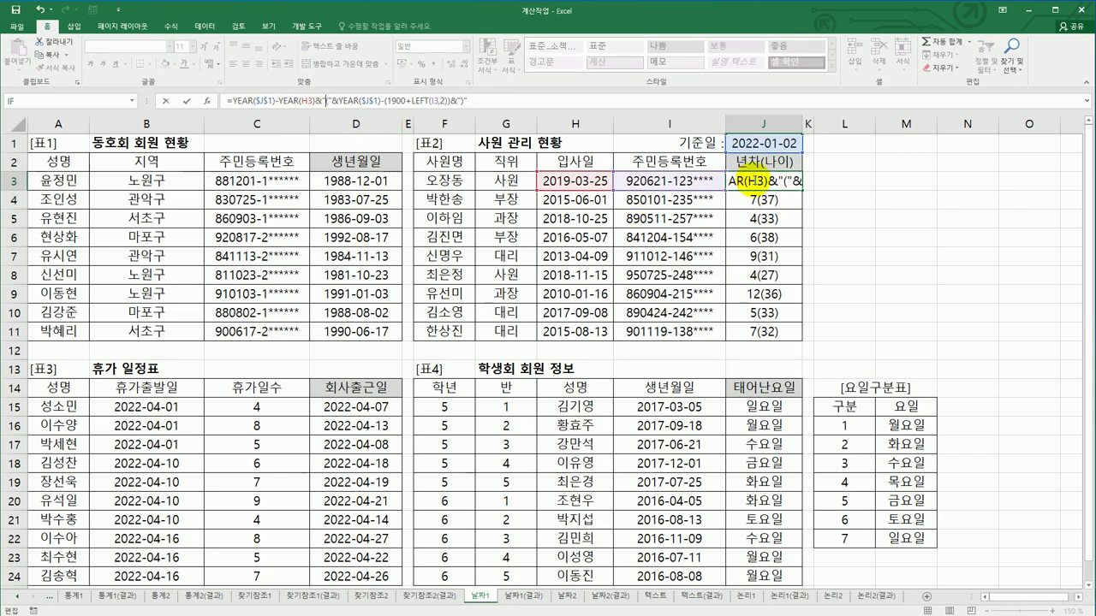
{"action": "type", "text": "\"년차\"&"}
{"action": "key", "text": "Return"}
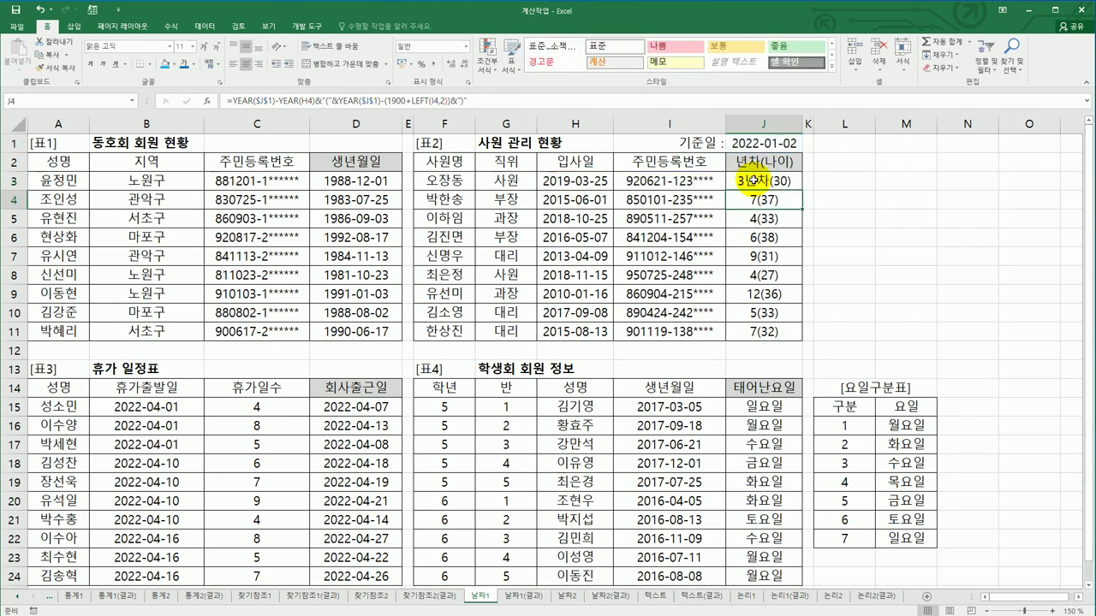
Fill the revised J3 formula down through J11 and check the column against the 날짜1(결과) sheet.
{"action": "left_click", "coordinate": [753, 180]}
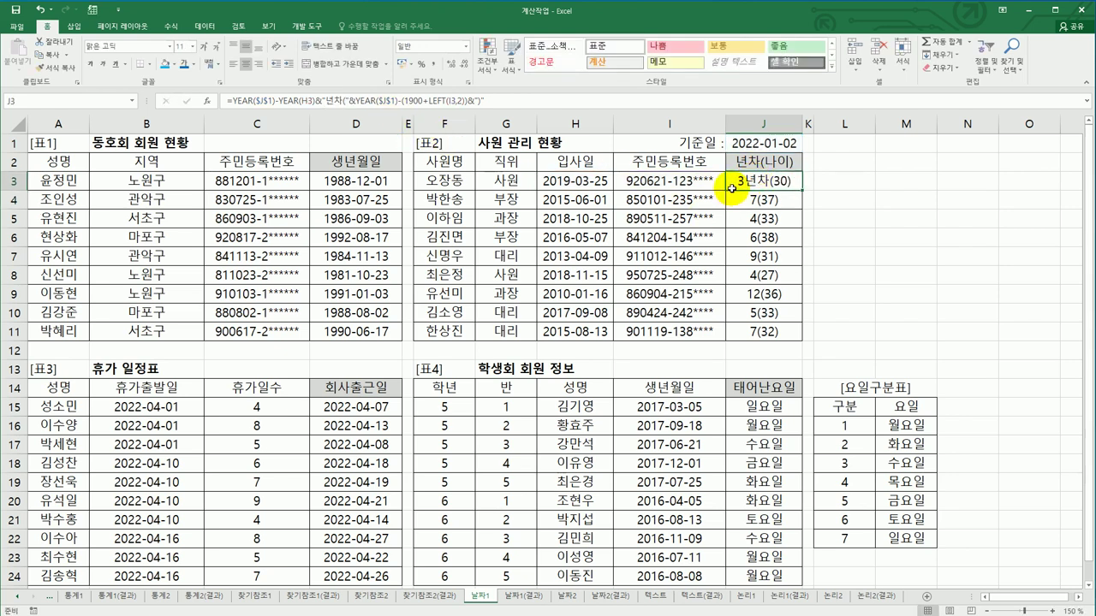
{"action": "left_click_drag", "start_coordinate": [802, 189], "coordinate": [799, 344]}
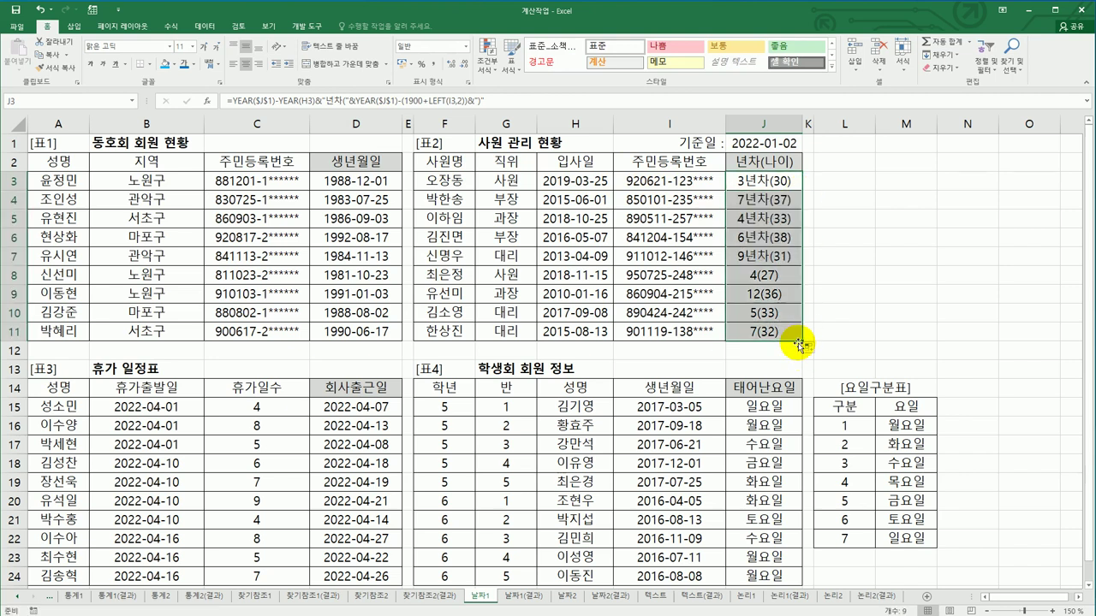
{"action": "left_click", "coordinate": [769, 333]}
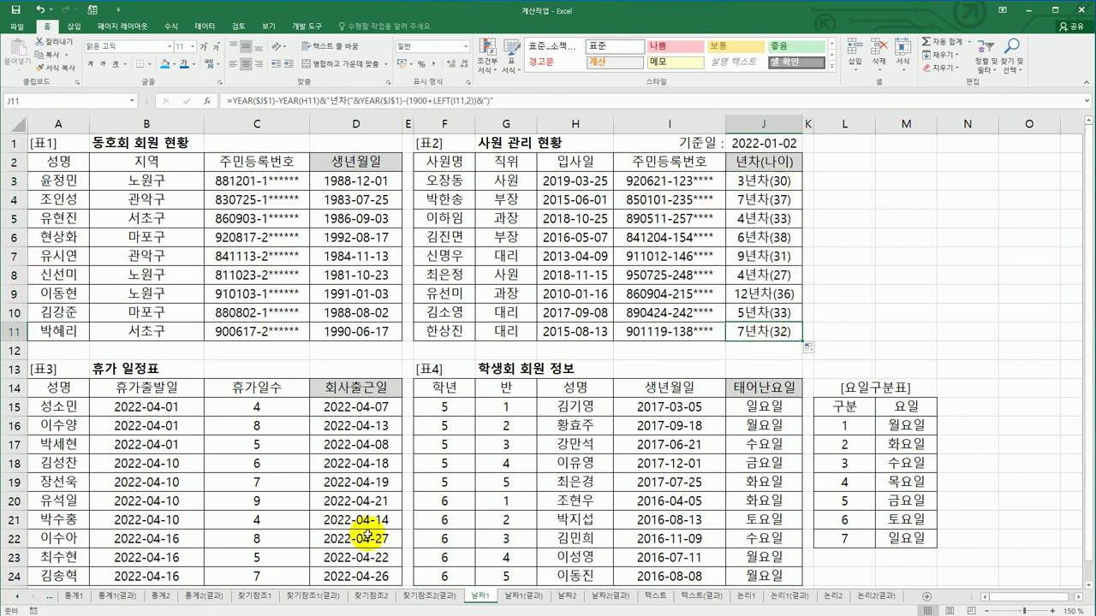
{"action": "left_click", "coordinate": [511, 601]}
{"action": "left_click", "coordinate": [482, 597]}
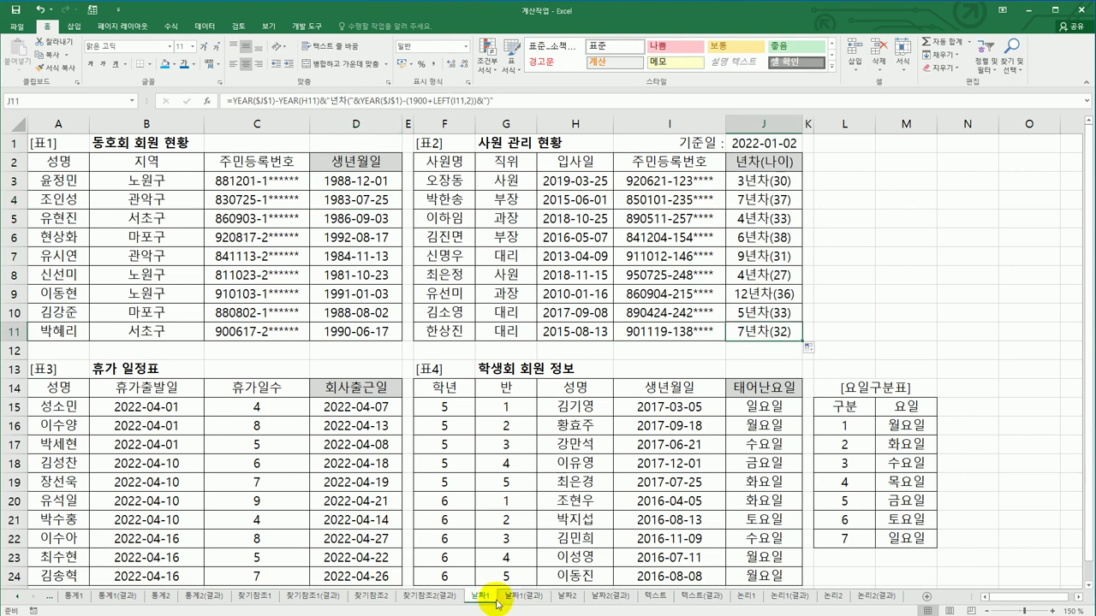
{"action": "left_click", "coordinate": [501, 603]}
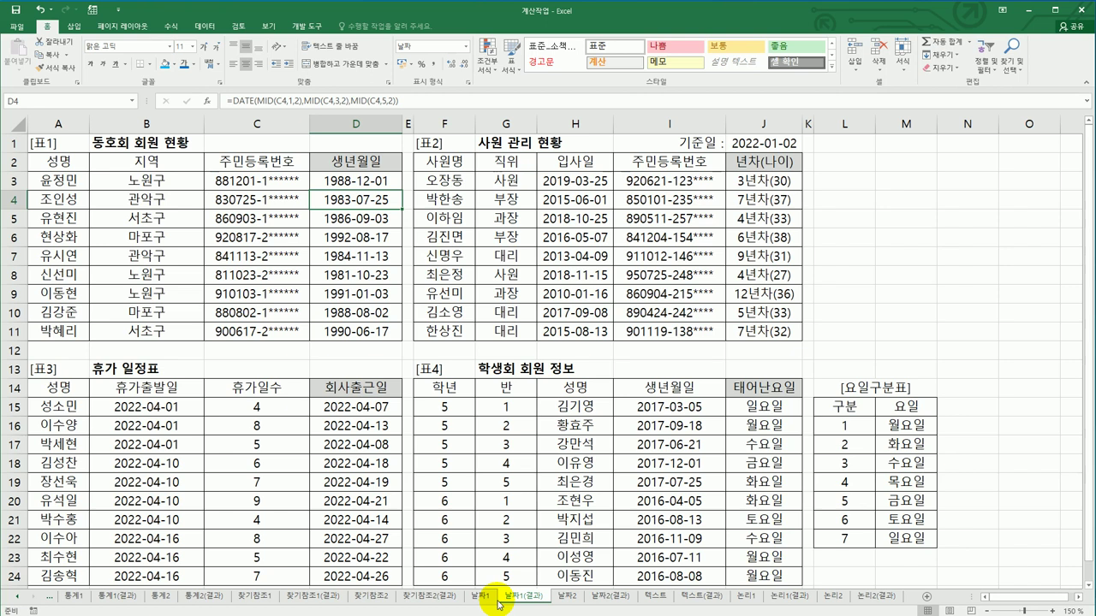
On the 날짜2 sheet, start a WEEKDAY formula in D3 of table 1 with the exam date in C3 as its serial number.
{"action": "left_click", "coordinate": [565, 597]}
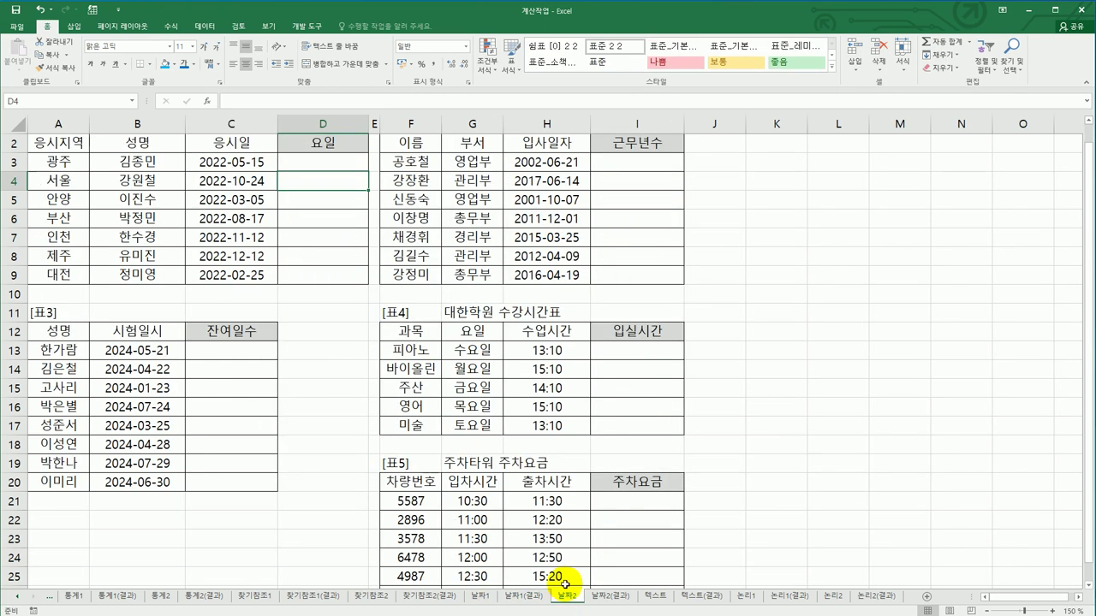
{"action": "scroll", "coordinate": [419, 480], "scroll_direction": "up", "scroll_amount": 1}
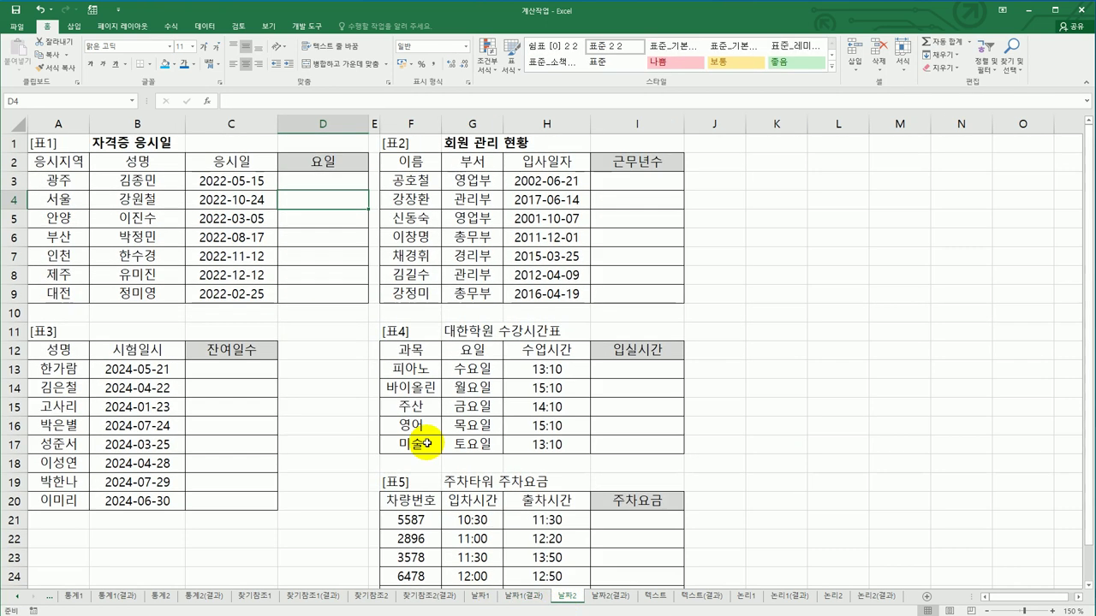
{"action": "left_click", "coordinate": [346, 181]}
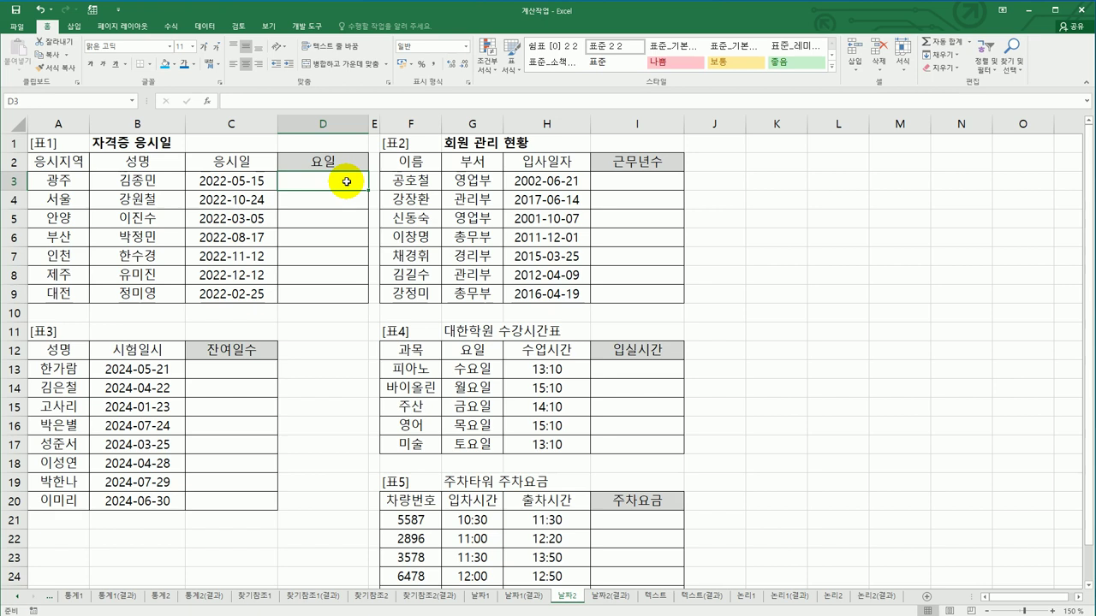
{"action": "type", "text": "="}
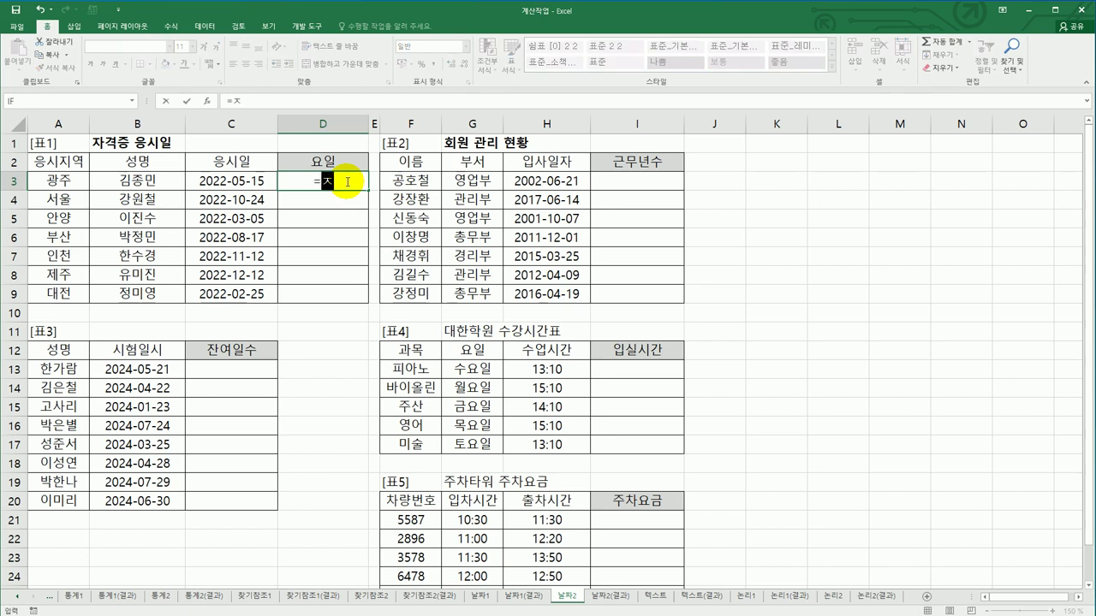
{"action": "type", "text": "w"}
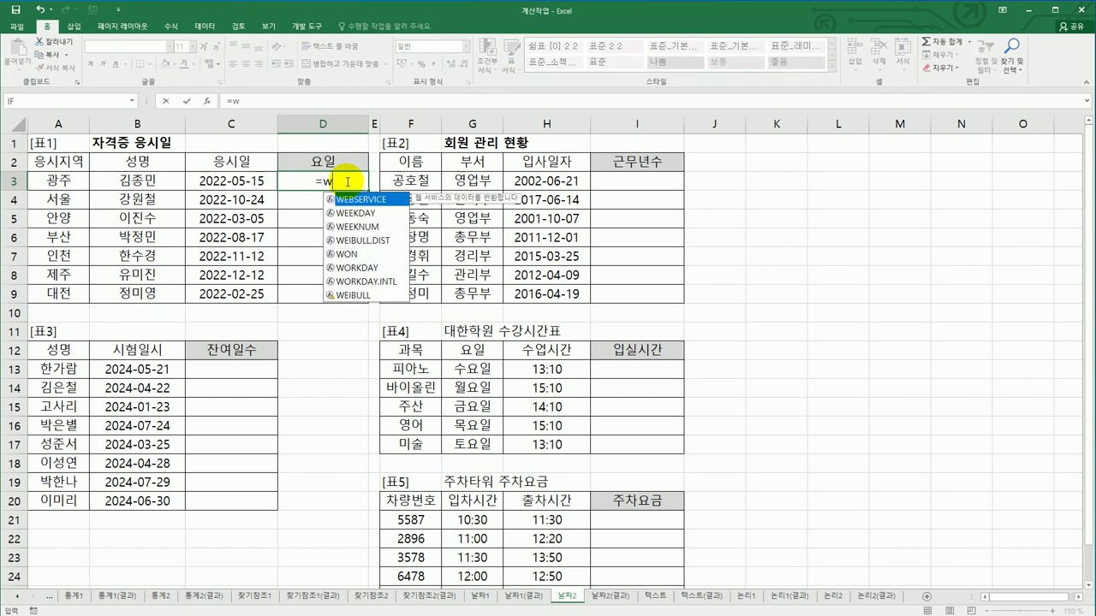
{"action": "left_click", "coordinate": [354, 213]}
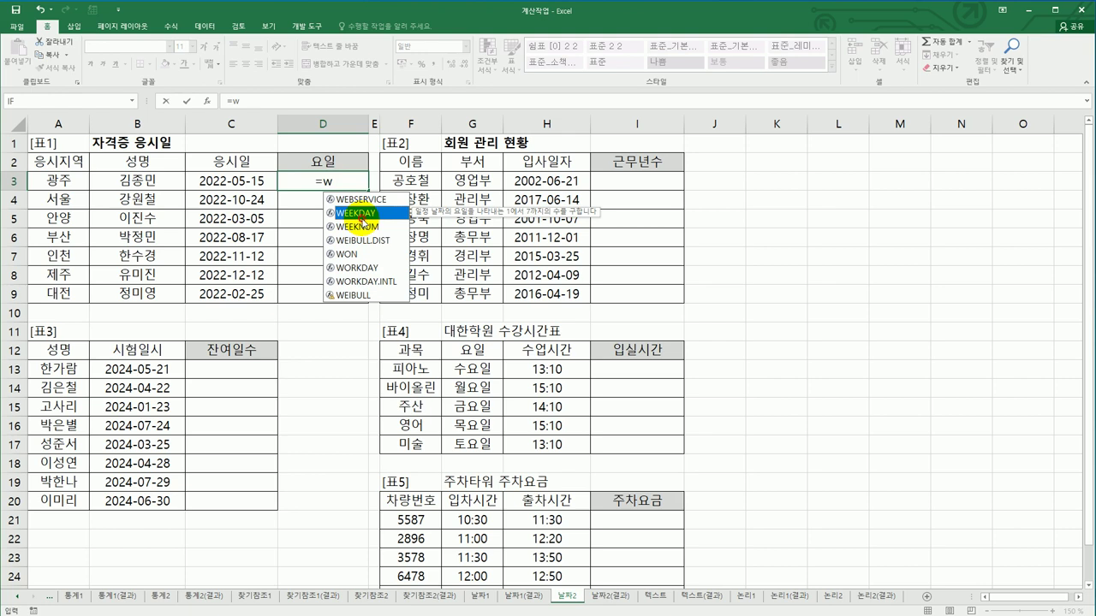
{"action": "double_click", "coordinate": [361, 220]}
{"action": "left_click", "coordinate": [213, 182]}
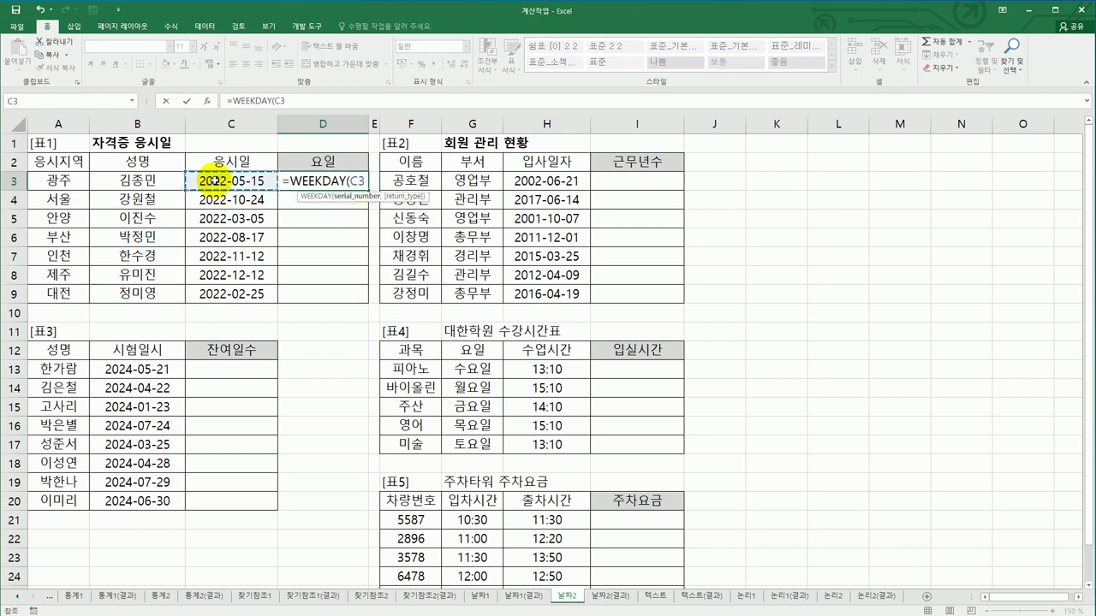
Complete the D3 formula with return type 2 (Monday 1 to Sunday 7) and fill it down through D9.
{"action": "type", "text": ","}
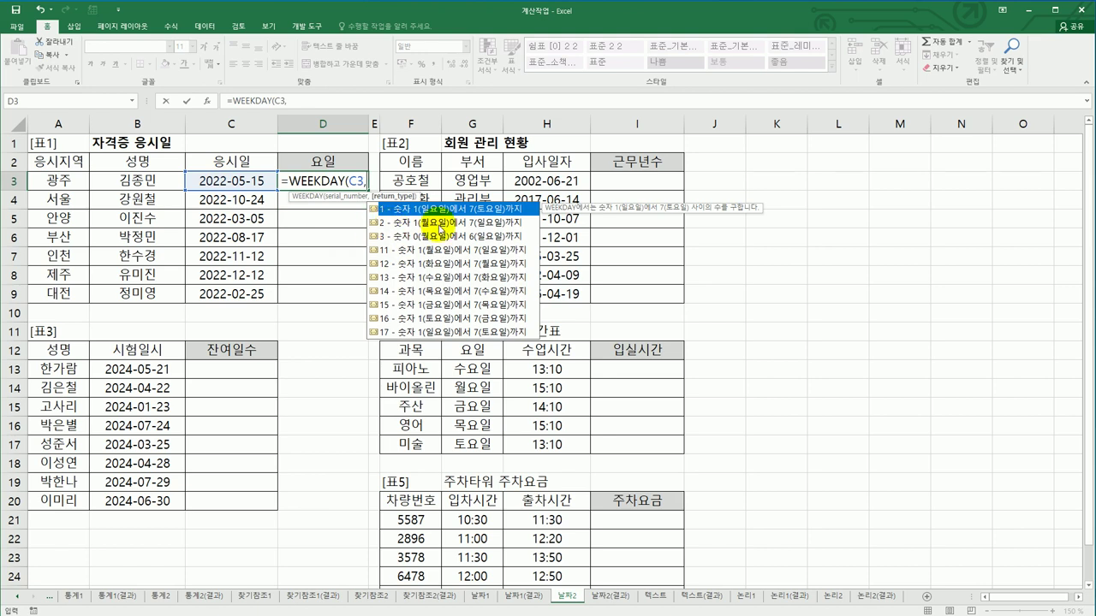
{"action": "left_click", "coordinate": [438, 224]}
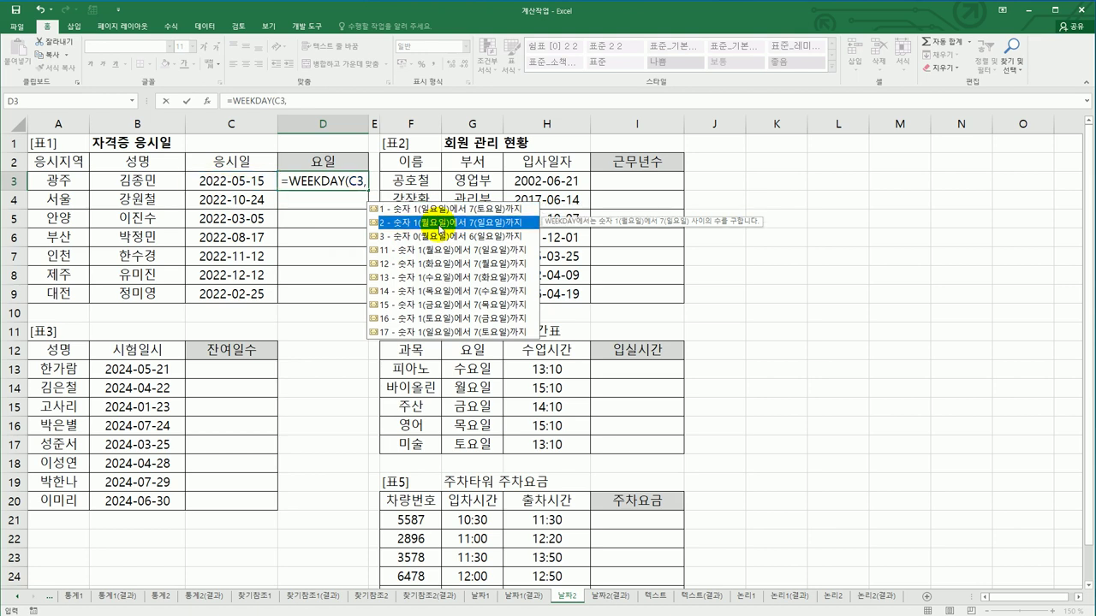
{"action": "double_click", "coordinate": [438, 225]}
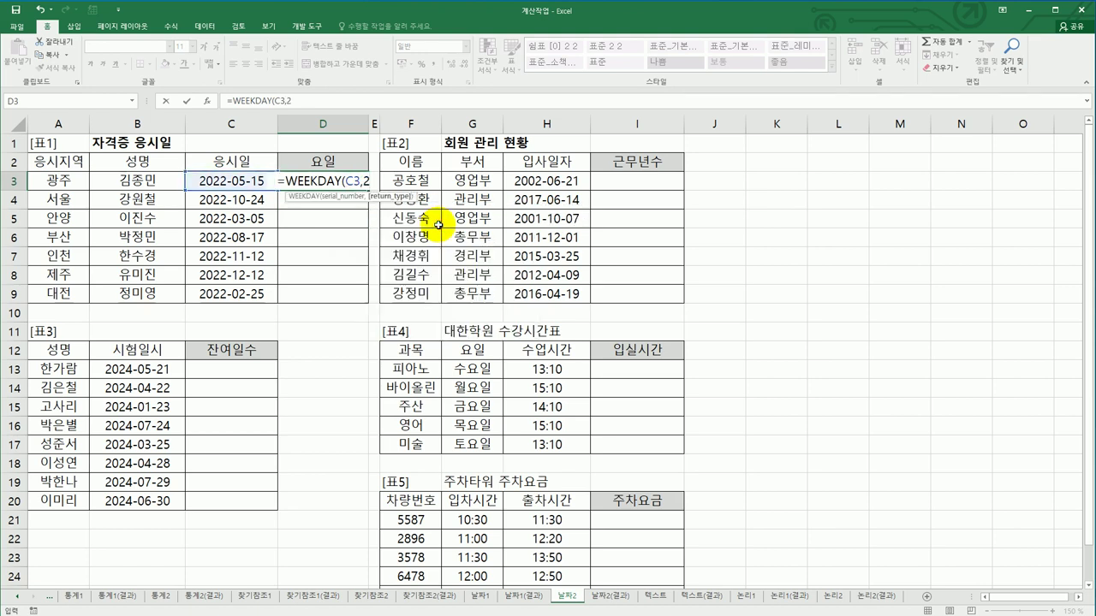
{"action": "type", "text": ")"}
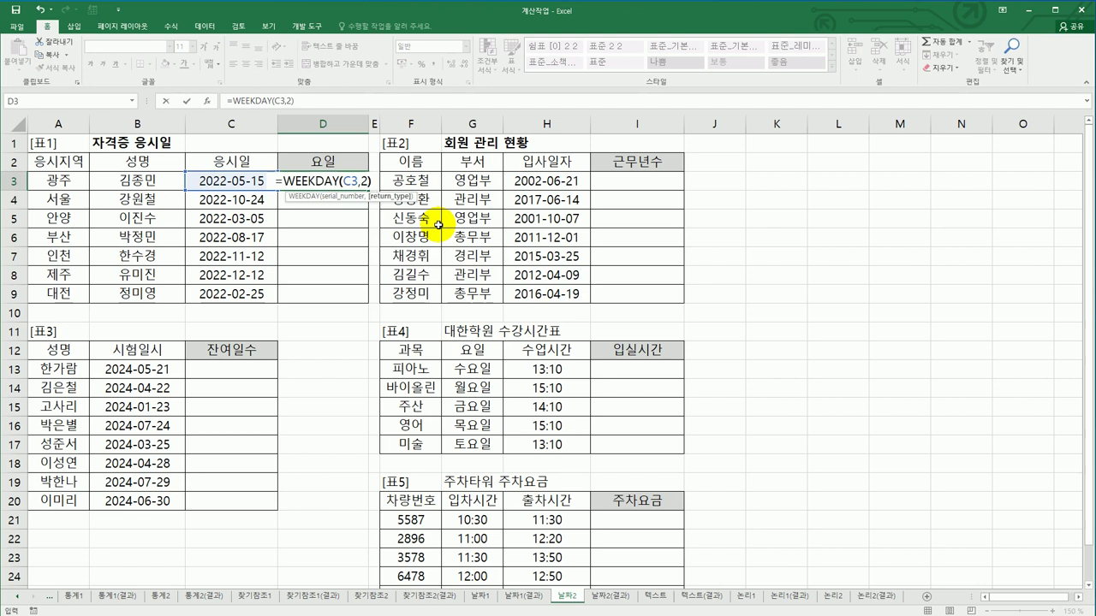
{"action": "key", "text": "Return"}
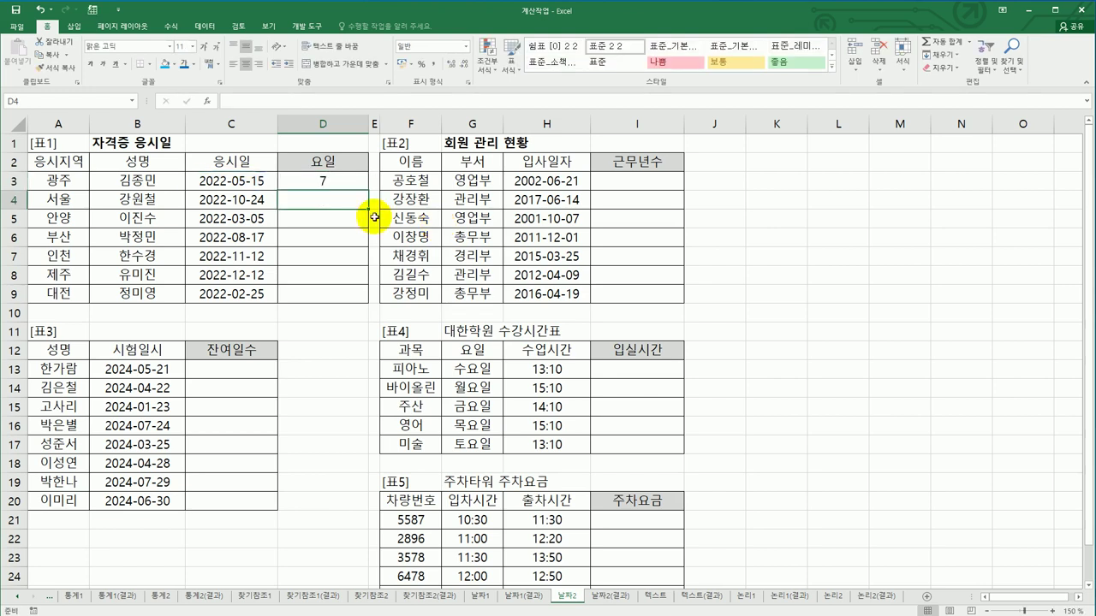
{"action": "left_click", "coordinate": [336, 181]}
{"action": "left_click_drag", "start_coordinate": [367, 191], "coordinate": [356, 307]}
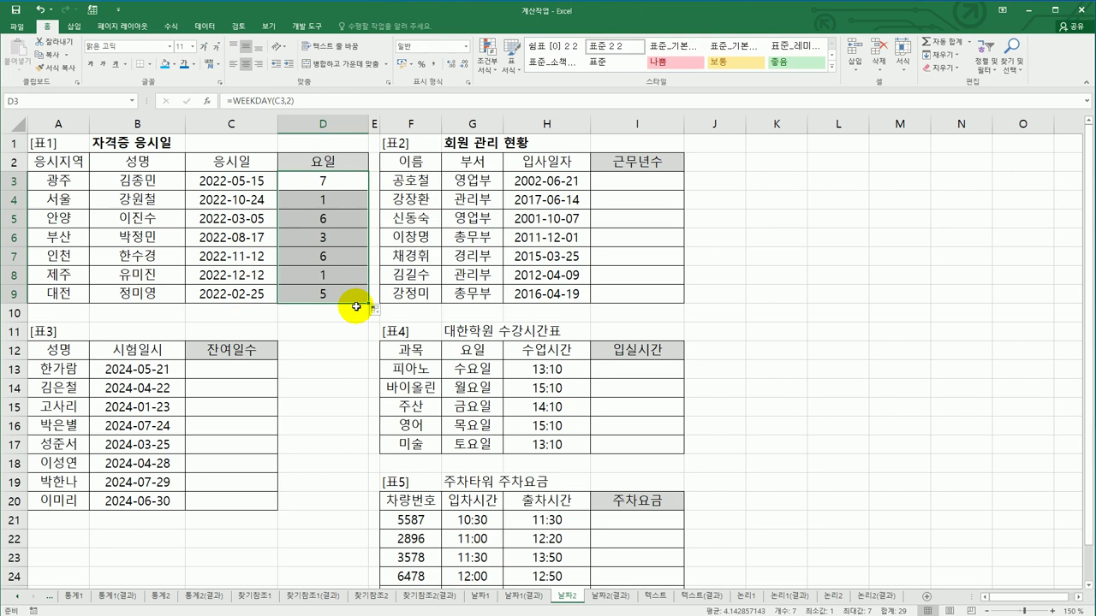
Wrap D3's WEEKDAY formula in an IF function that tests whether the weekday number is <=5.
{"action": "left_click", "coordinate": [327, 183]}
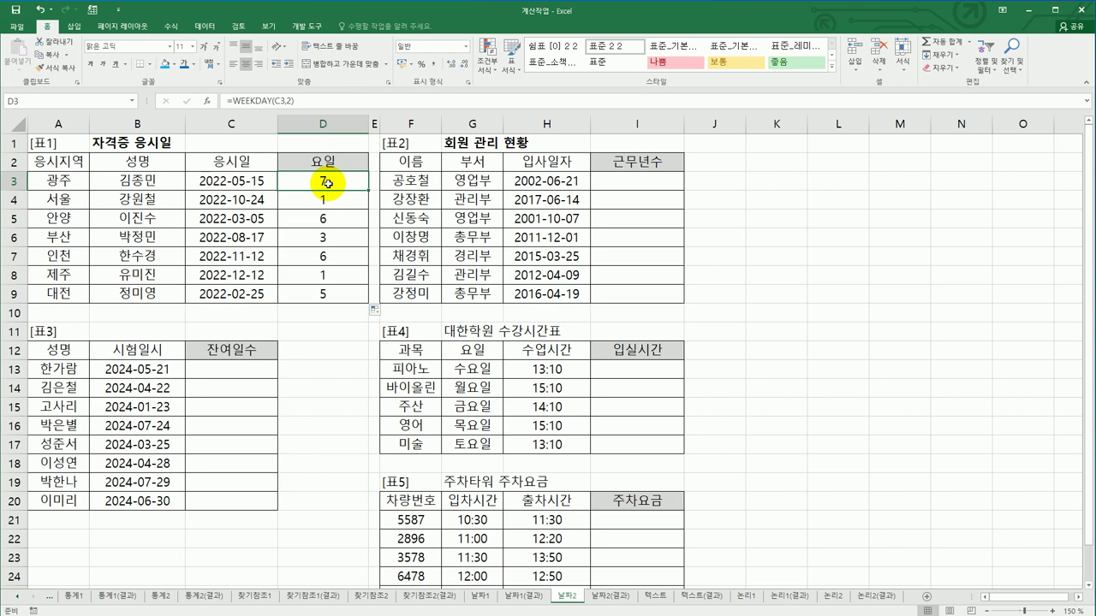
{"action": "left_click", "coordinate": [235, 101]}
{"action": "type", "text": "if"}
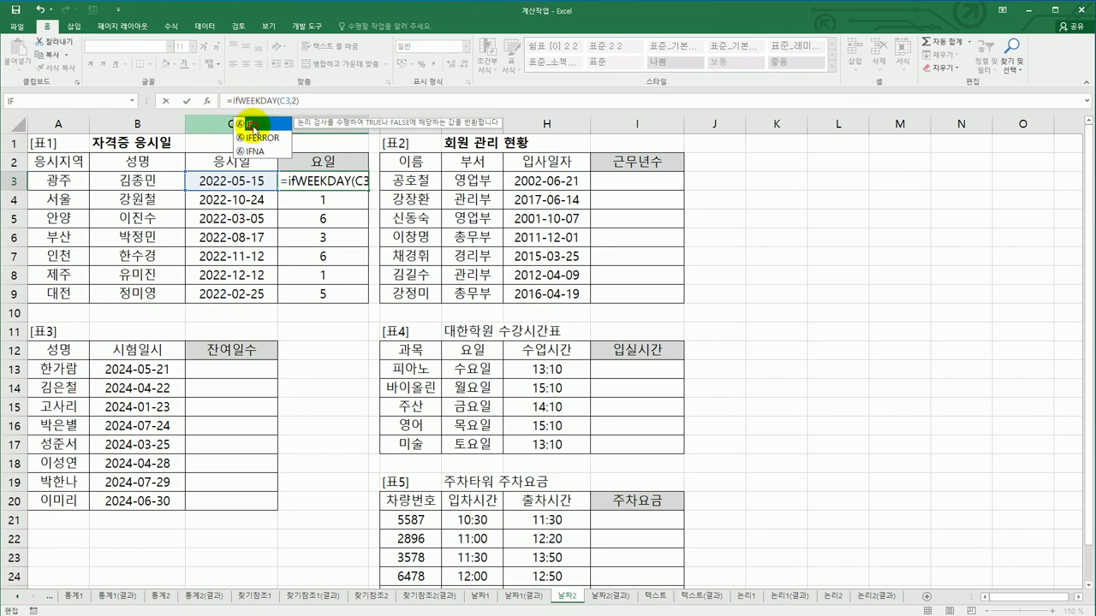
{"action": "double_click", "coordinate": [239, 124]}
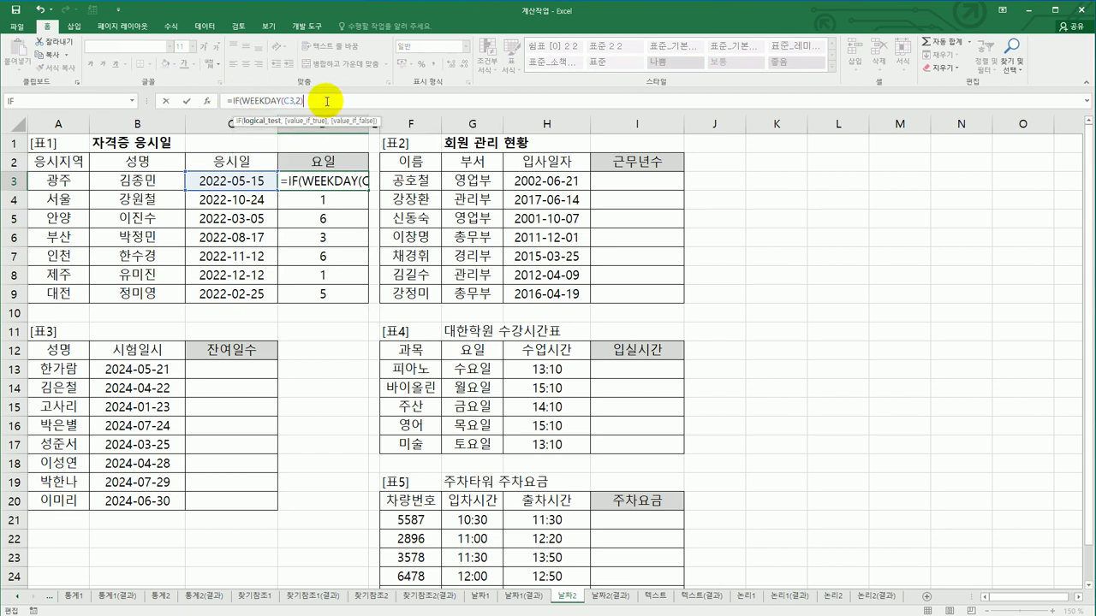
{"action": "type", "text": "<="}
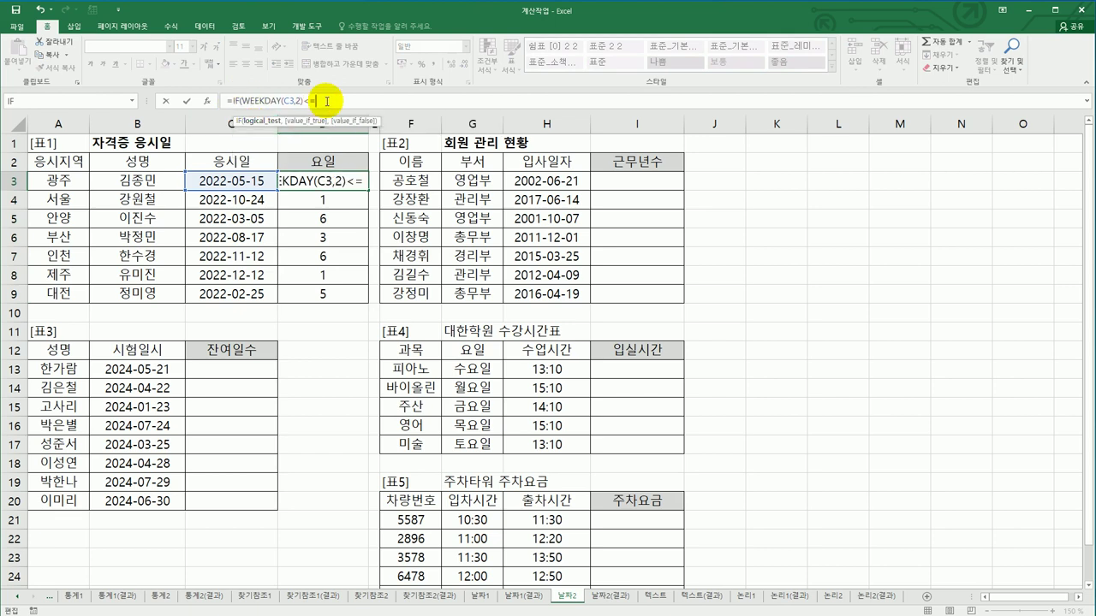
{"action": "type", "text": "5,"}
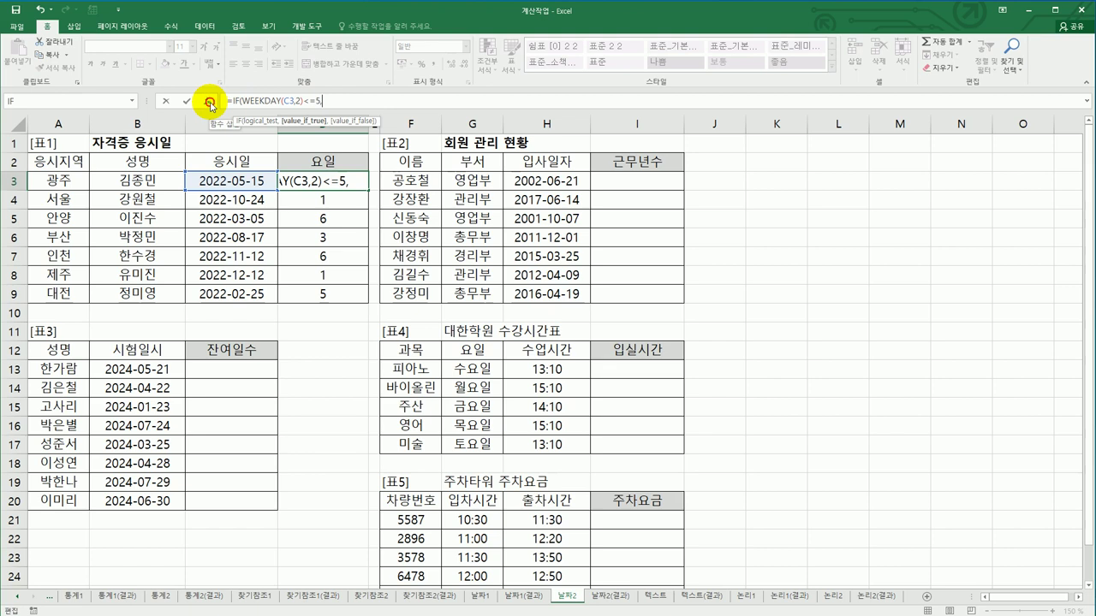
Make D3's IF formula return 평일 when true and 주말 when false, and fill it down through D9.
{"action": "left_click", "coordinate": [212, 103]}
{"action": "left_click_drag", "start_coordinate": [449, 267], "coordinate": [642, 172]}
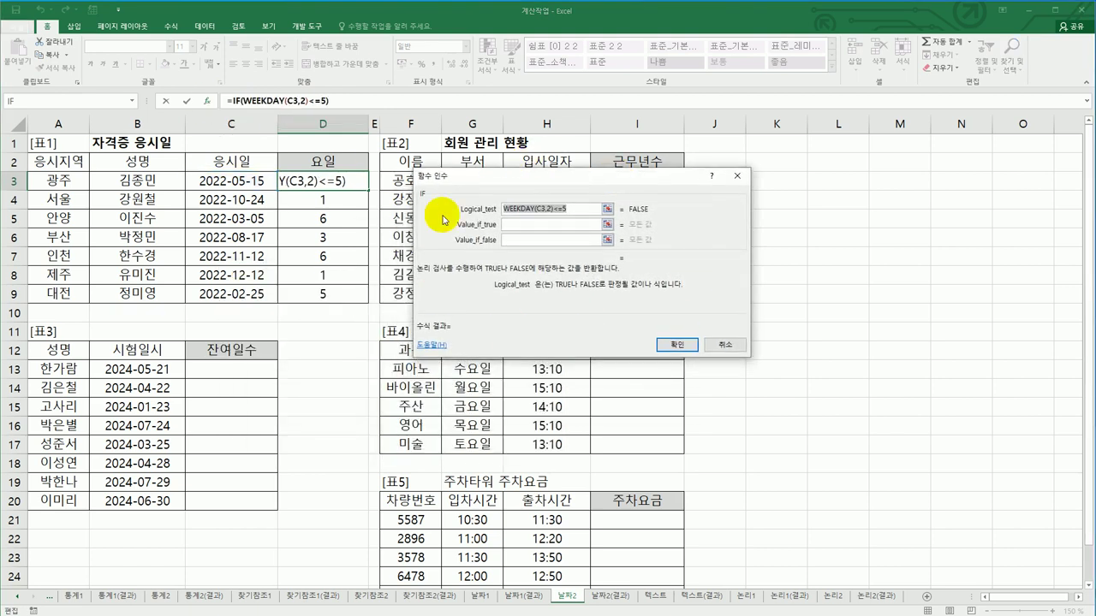
{"action": "left_click", "coordinate": [581, 205]}
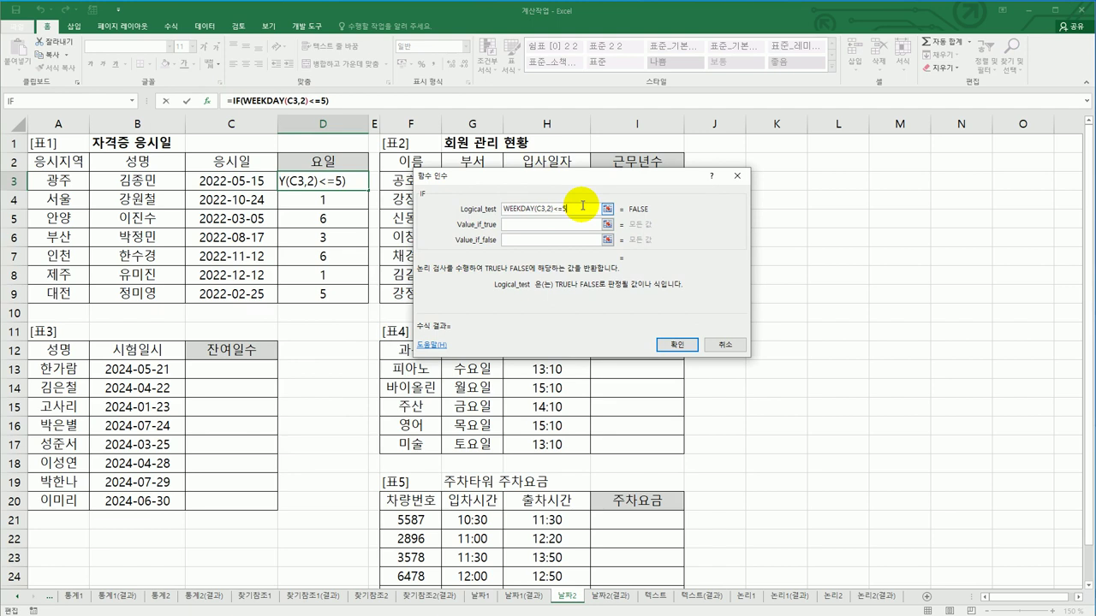
{"action": "left_click", "coordinate": [552, 225]}
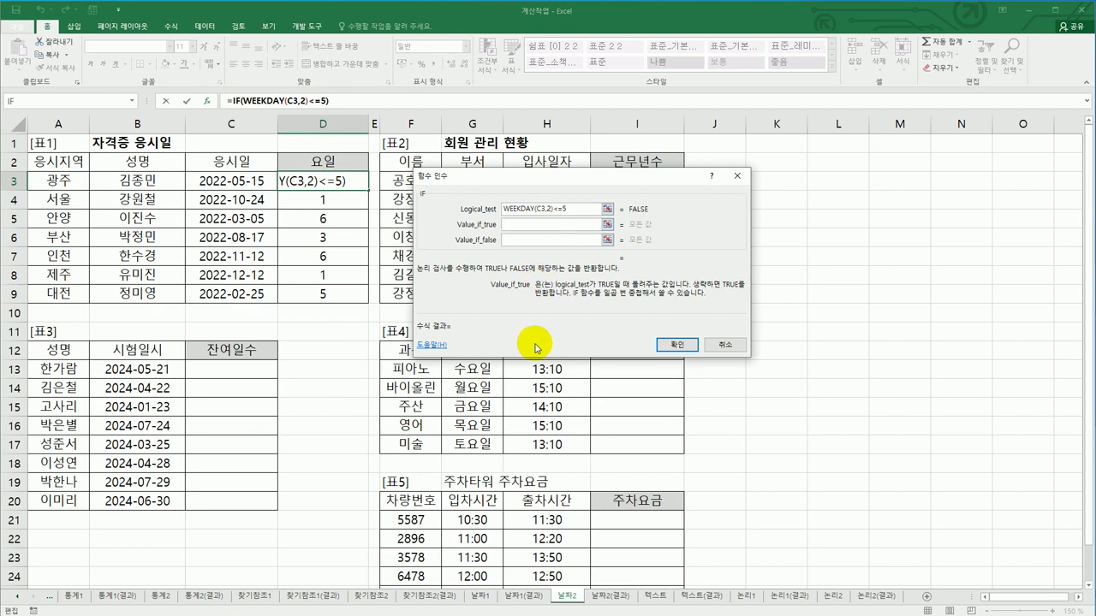
{"action": "type", "text": "ㅍ"}
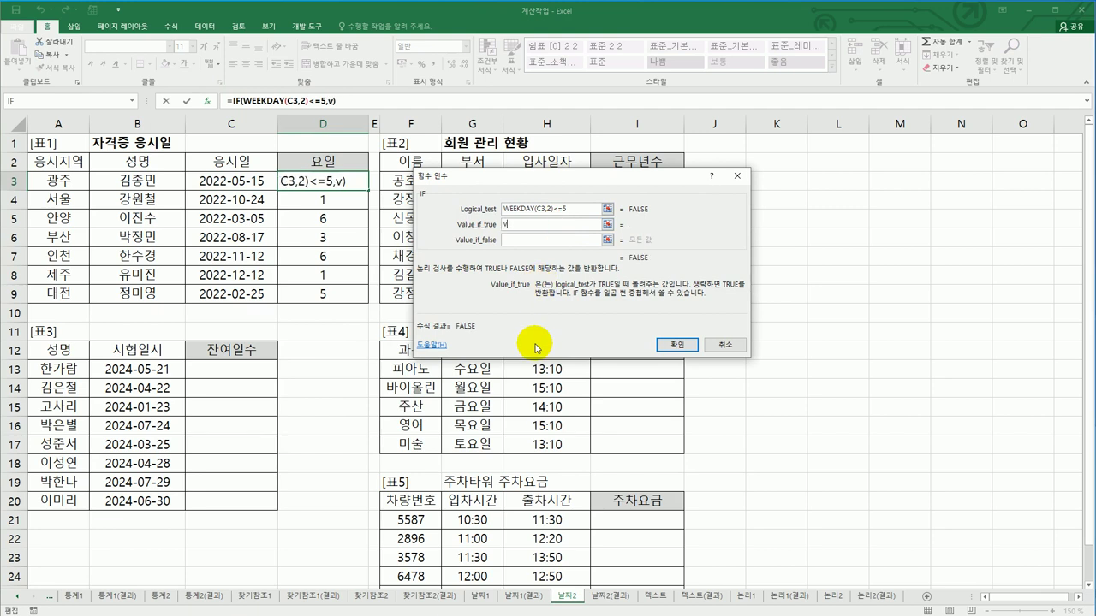
{"action": "type", "text": "평일"}
{"action": "key", "text": "Tab"}
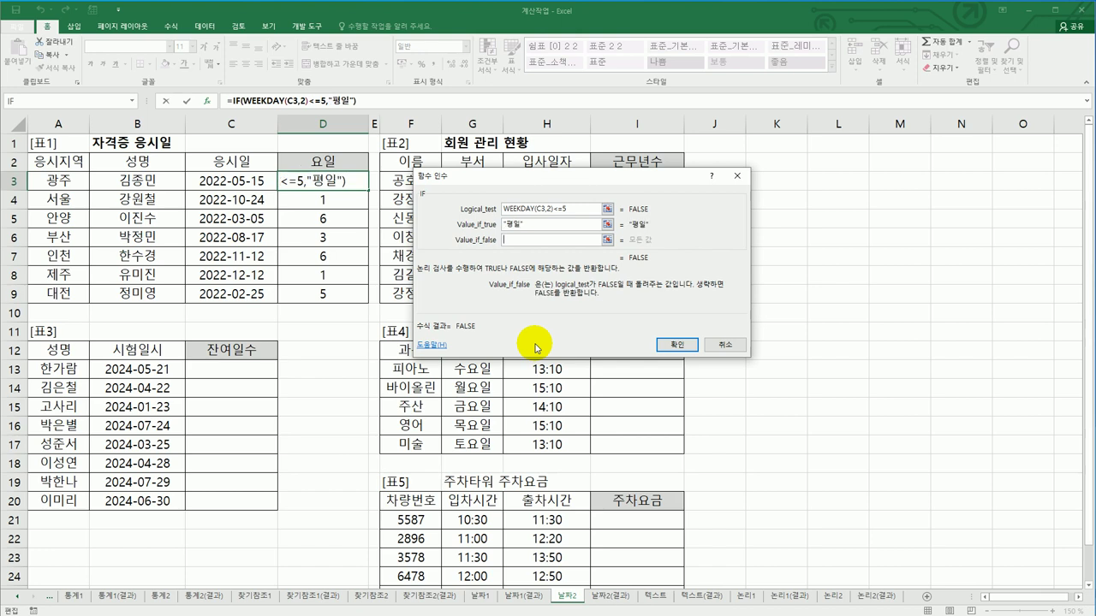
{"action": "type", "text": "주ㅁ"}
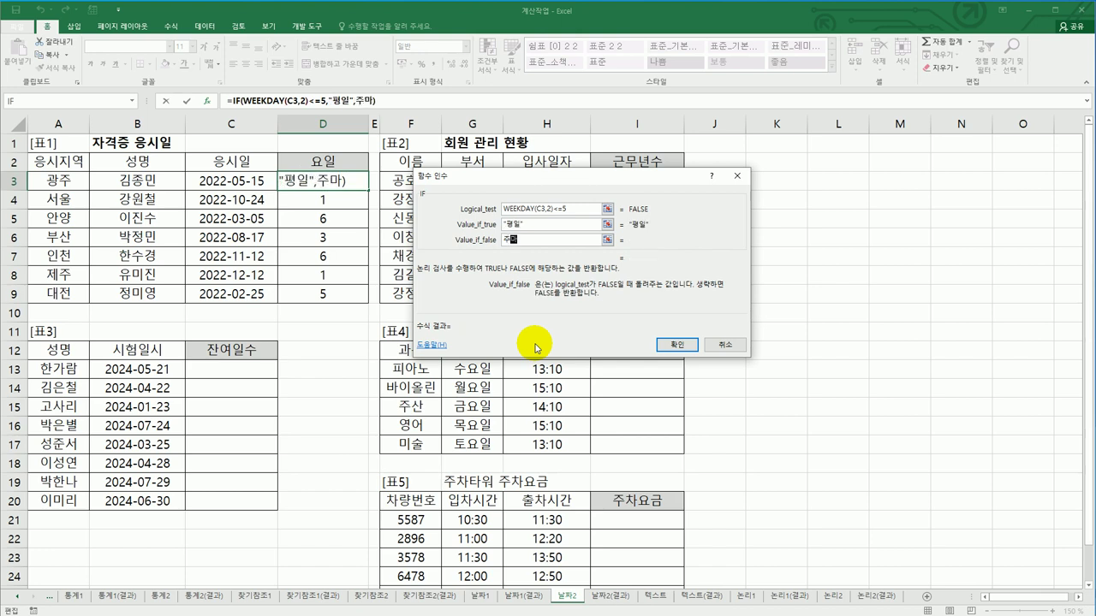
{"action": "type", "text": "말"}
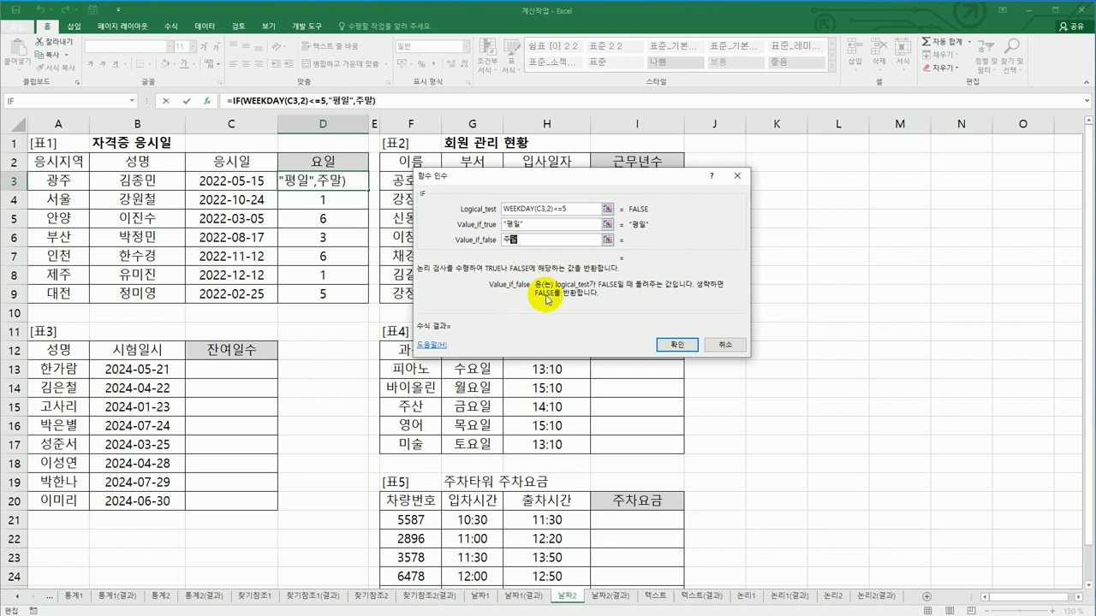
{"action": "left_click", "coordinate": [665, 346]}
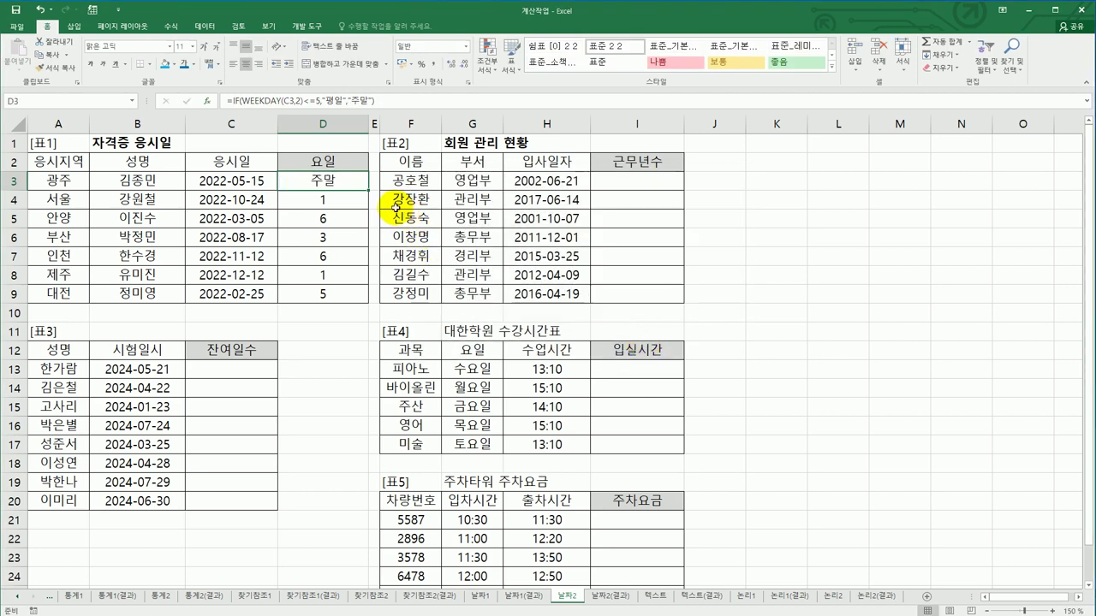
{"action": "left_click_drag", "start_coordinate": [366, 191], "coordinate": [360, 304]}
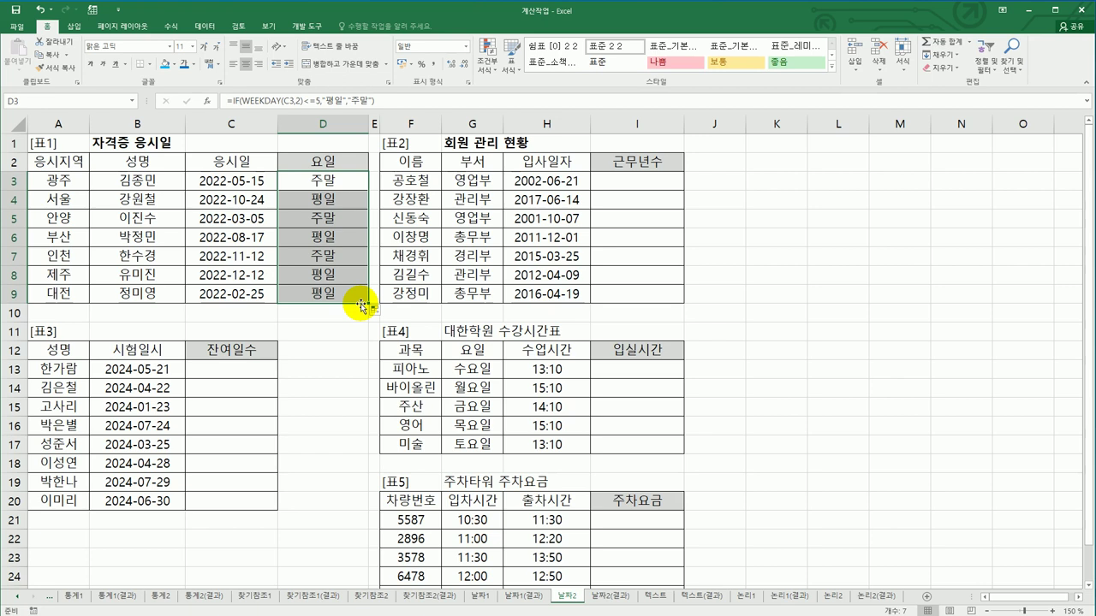
Start the 근무년수 formula in I3 of table 2 with the TODAY function nested inside YEAR.
{"action": "left_click", "coordinate": [627, 182]}
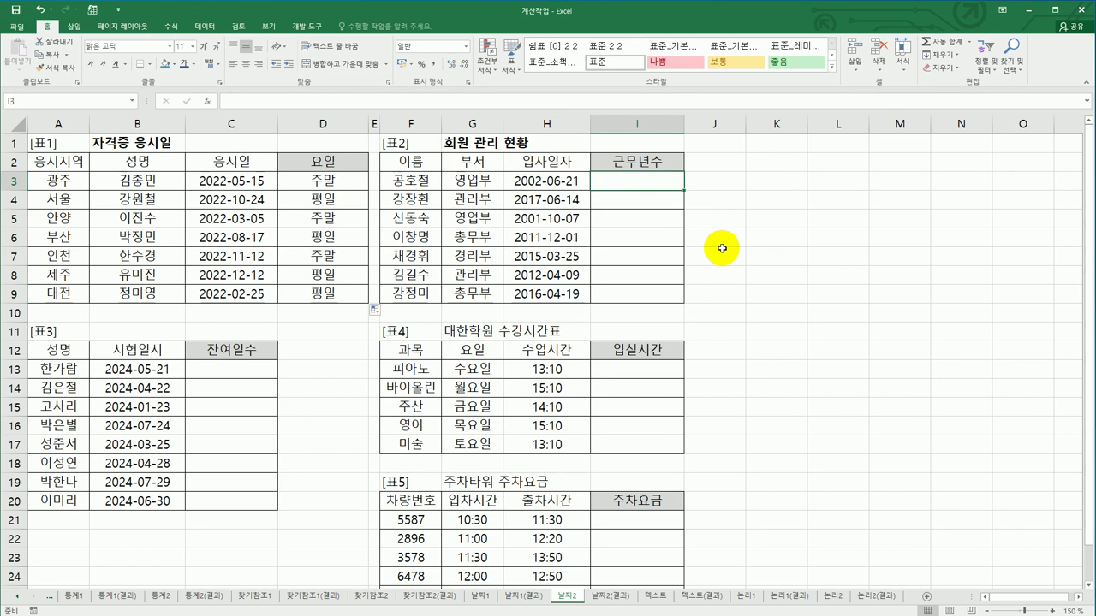
{"action": "type", "text": "=ㅛㄷㅁㄱ"}
{"action": "key", "text": "BackSpace"}
{"action": "key", "text": "BackSpace"}
{"action": "key", "text": "BackSpace"}
{"action": "key", "text": "BackSpace"}
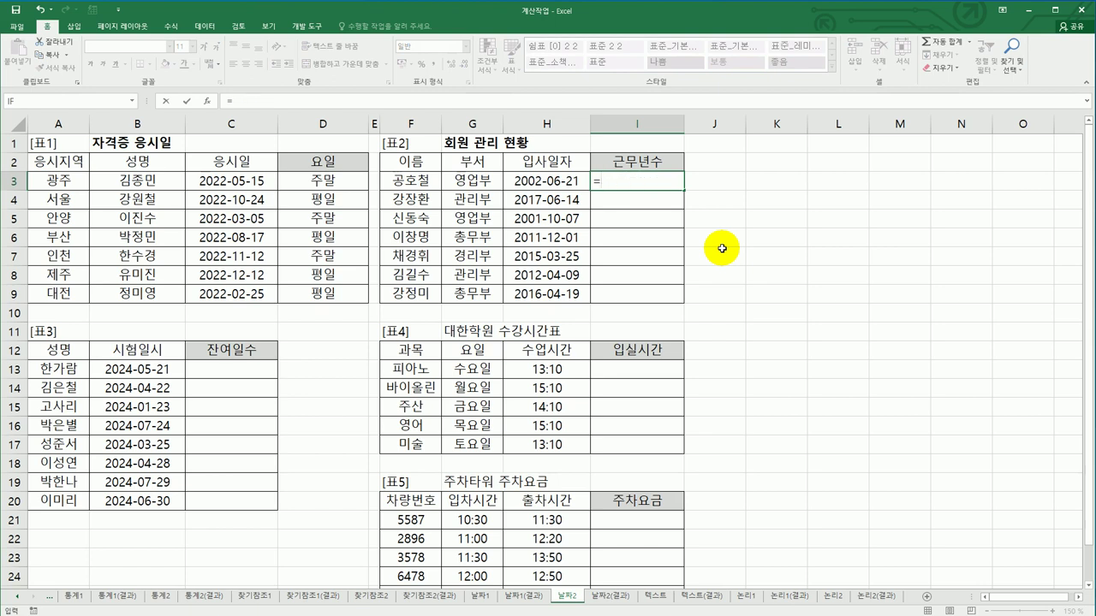
{"action": "type", "text": "yeaa"}
{"action": "key", "text": "BackSpace"}
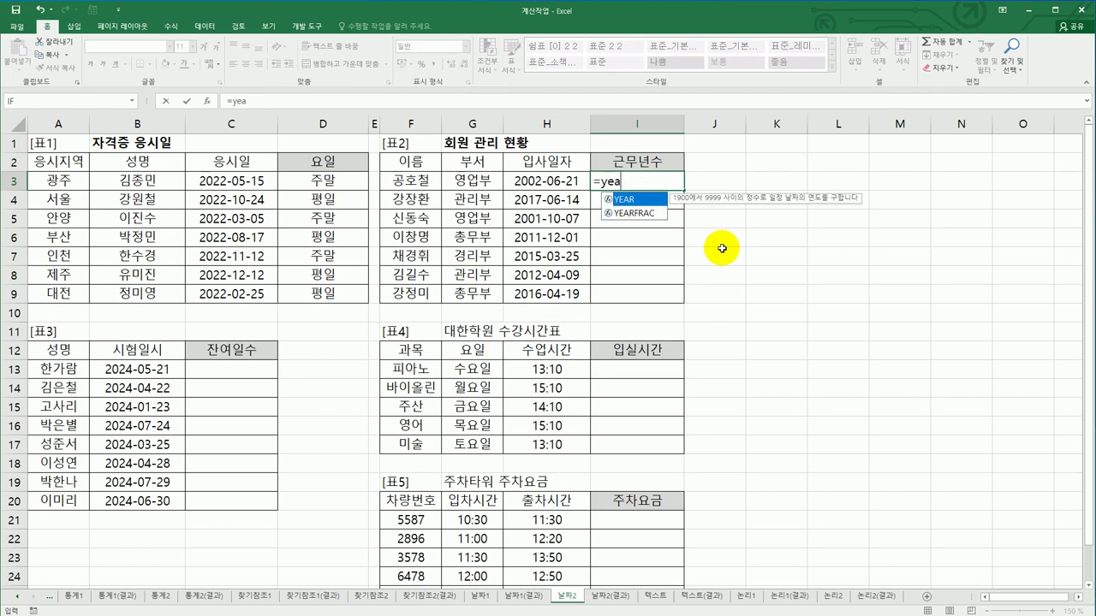
{"action": "double_click", "coordinate": [642, 202]}
{"action": "left_click", "coordinate": [554, 181]}
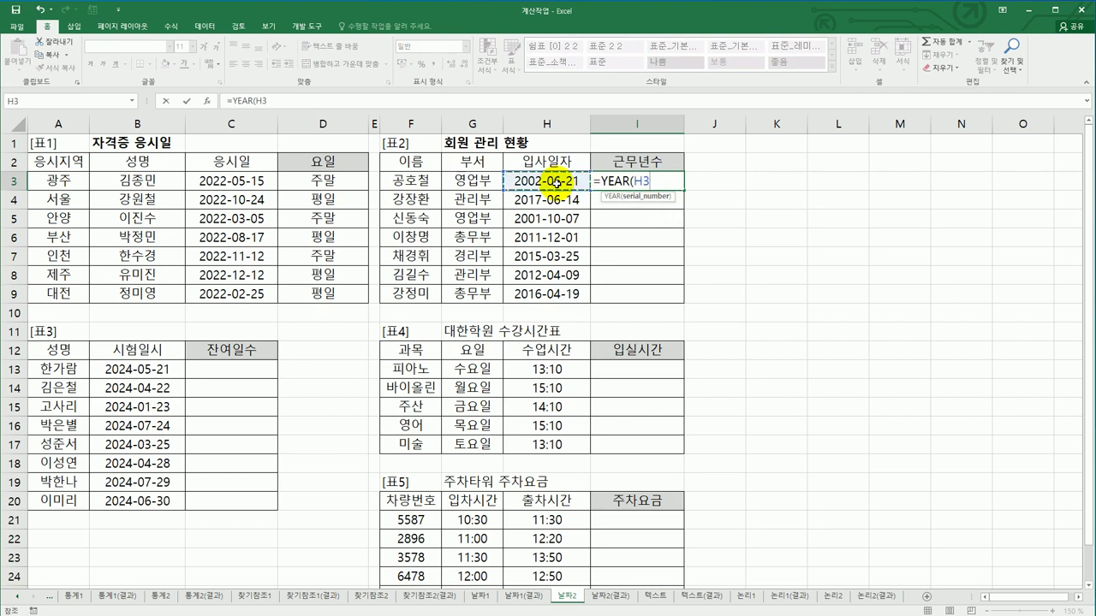
{"action": "key", "text": "BackSpace"}
{"action": "key", "text": "BackSpace"}
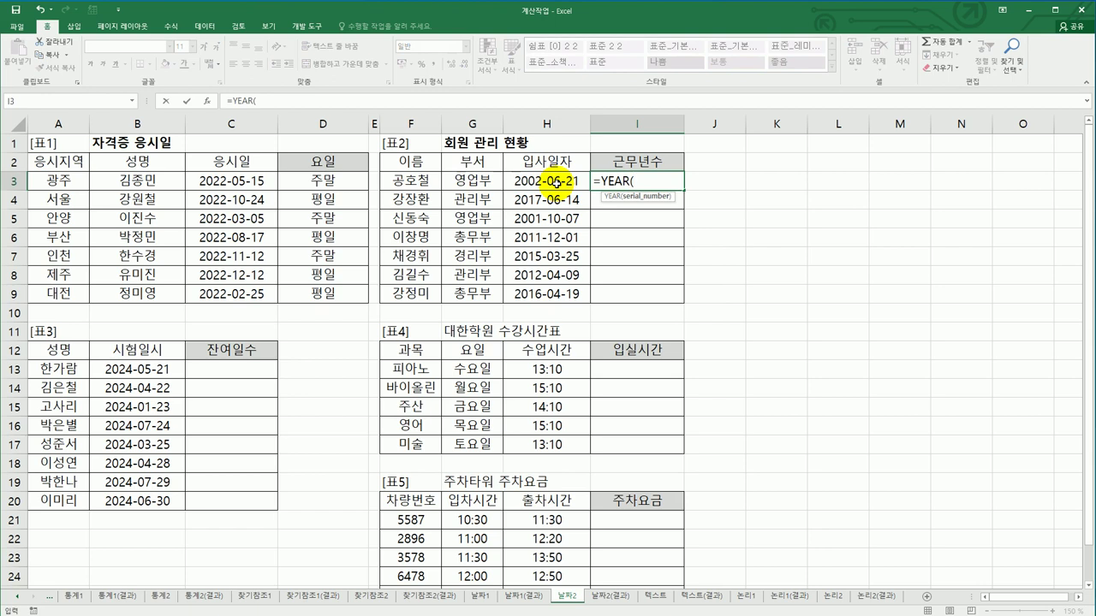
{"action": "type", "text": "to"}
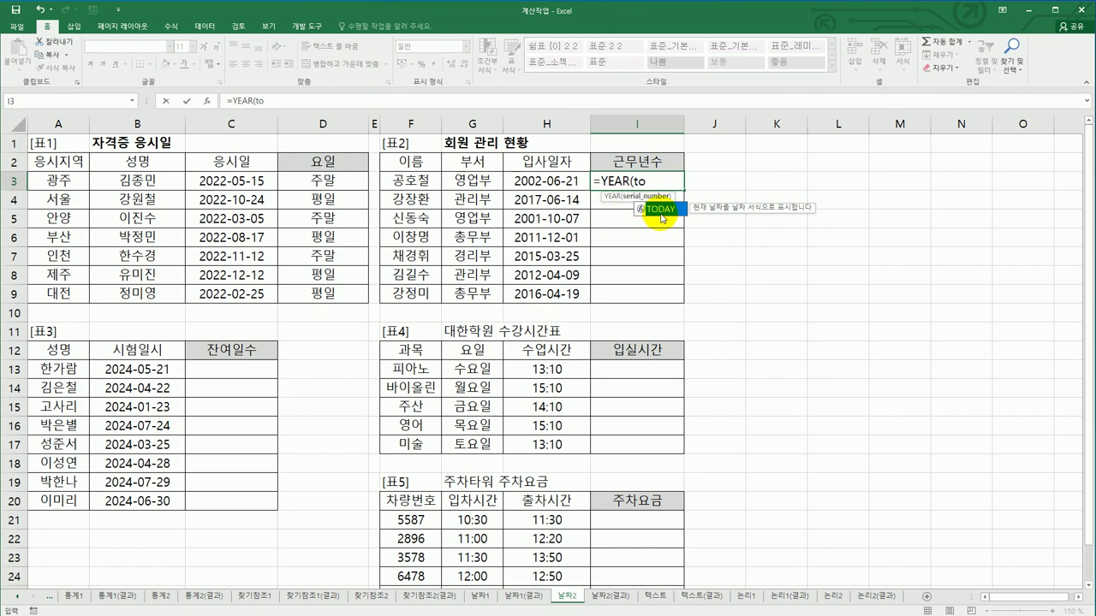
{"action": "double_click", "coordinate": [660, 215]}
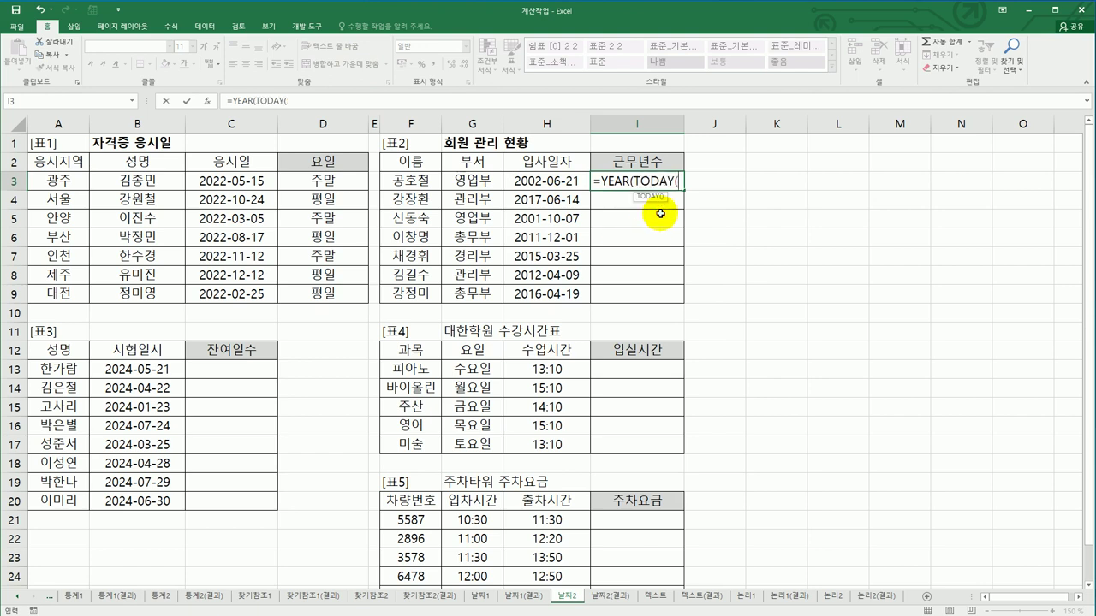
Subtract the year of the hire date in H3 to complete I3 as =YEAR(TODAY())-YEAR(H3).
{"action": "type", "text": "))-year"}
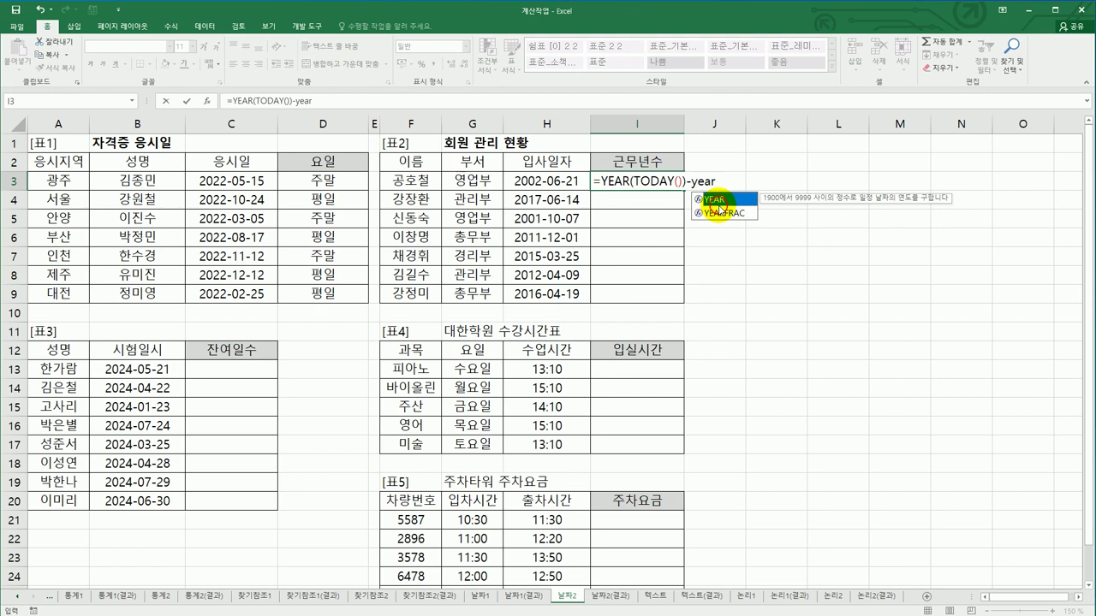
{"action": "double_click", "coordinate": [724, 202]}
{"action": "left_click", "coordinate": [546, 180]}
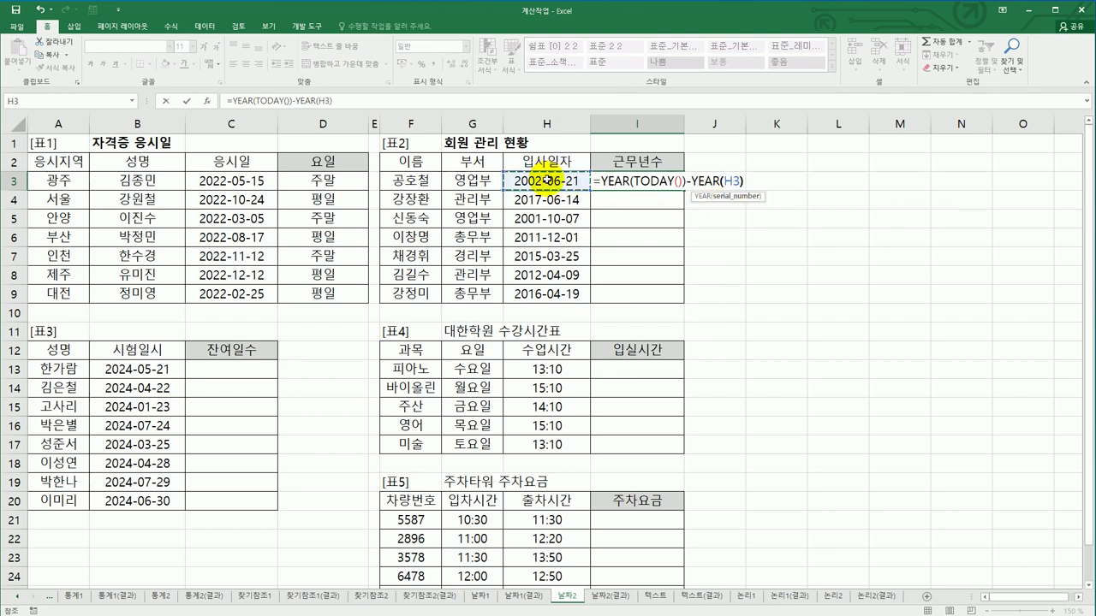
{"action": "type", "text": ")"}
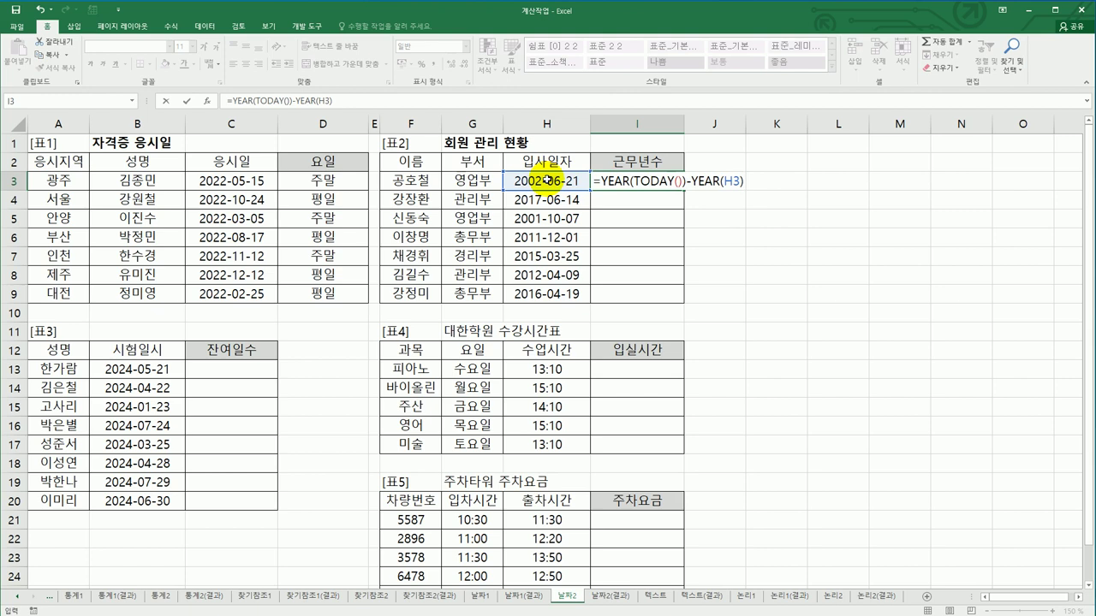
{"action": "key", "text": "Return"}
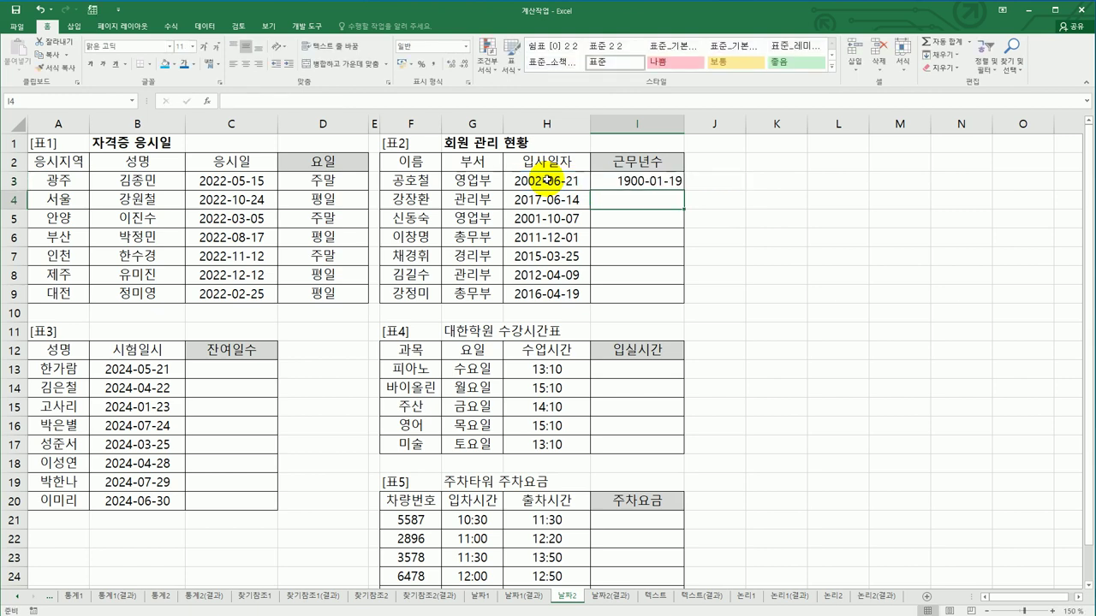
Change I3's number format from date to General (일반) and fill the formula down through I9.
{"action": "left_click", "coordinate": [641, 181]}
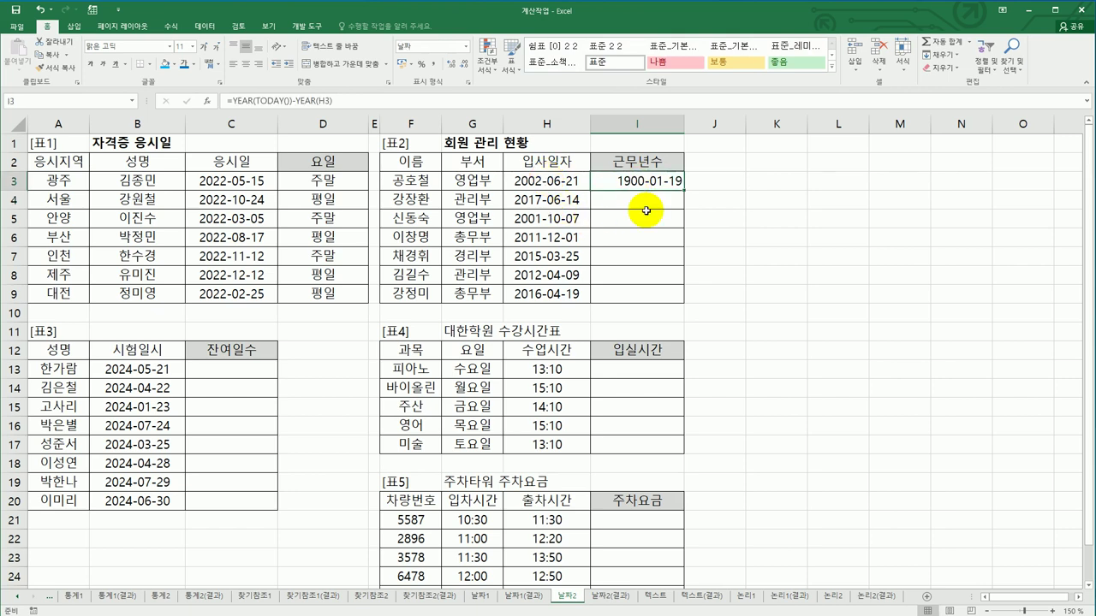
{"action": "right_click", "coordinate": [657, 181]}
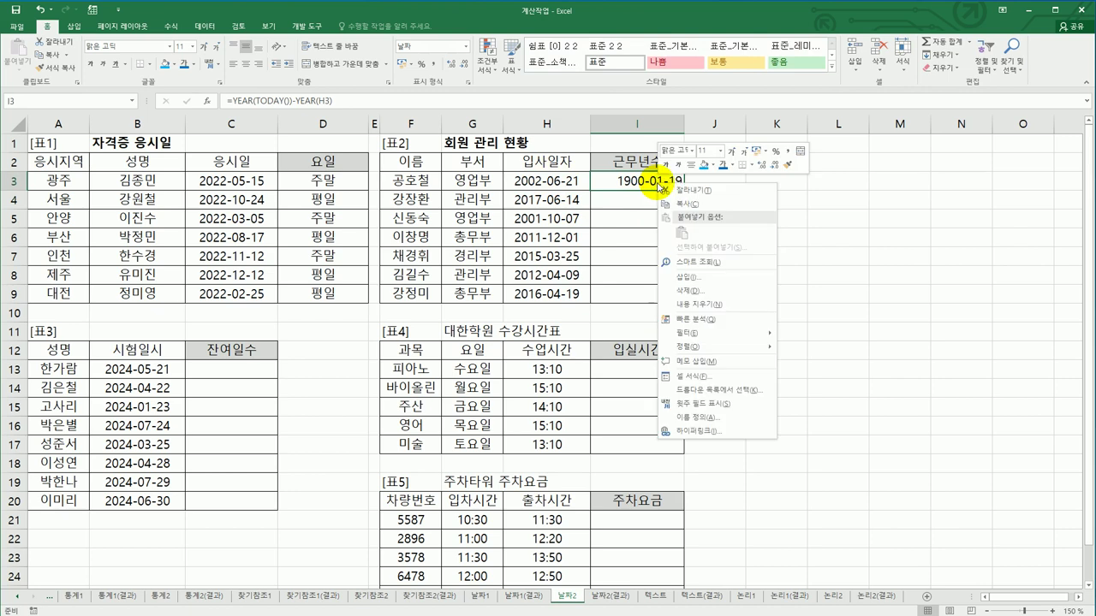
{"action": "left_click", "coordinate": [732, 382]}
{"action": "left_click", "coordinate": [595, 273]}
{"action": "left_click", "coordinate": [812, 505]}
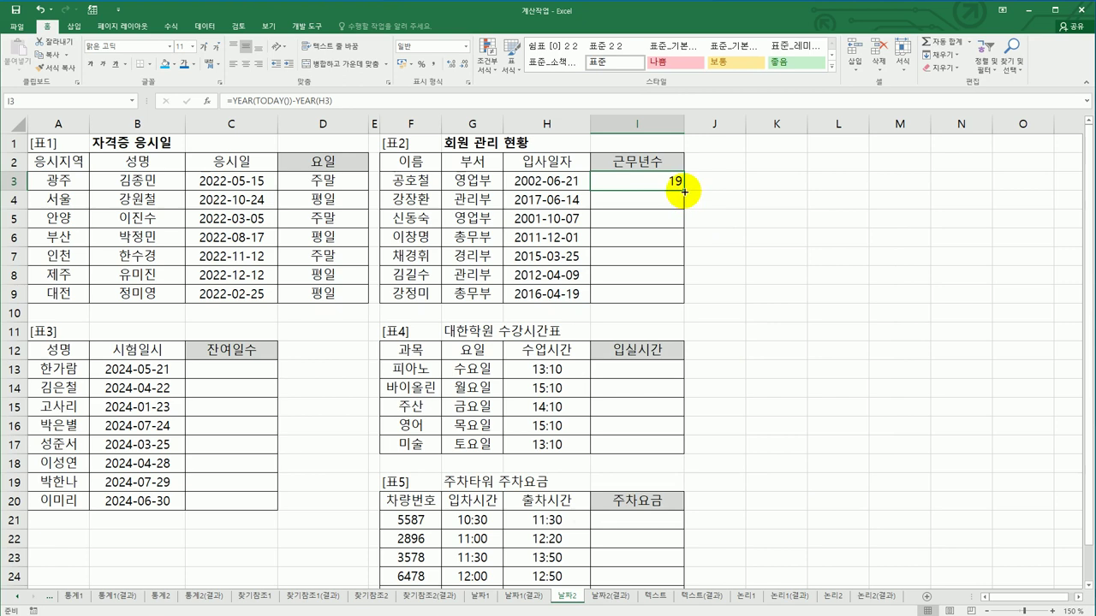
{"action": "left_click_drag", "start_coordinate": [684, 192], "coordinate": [666, 303]}
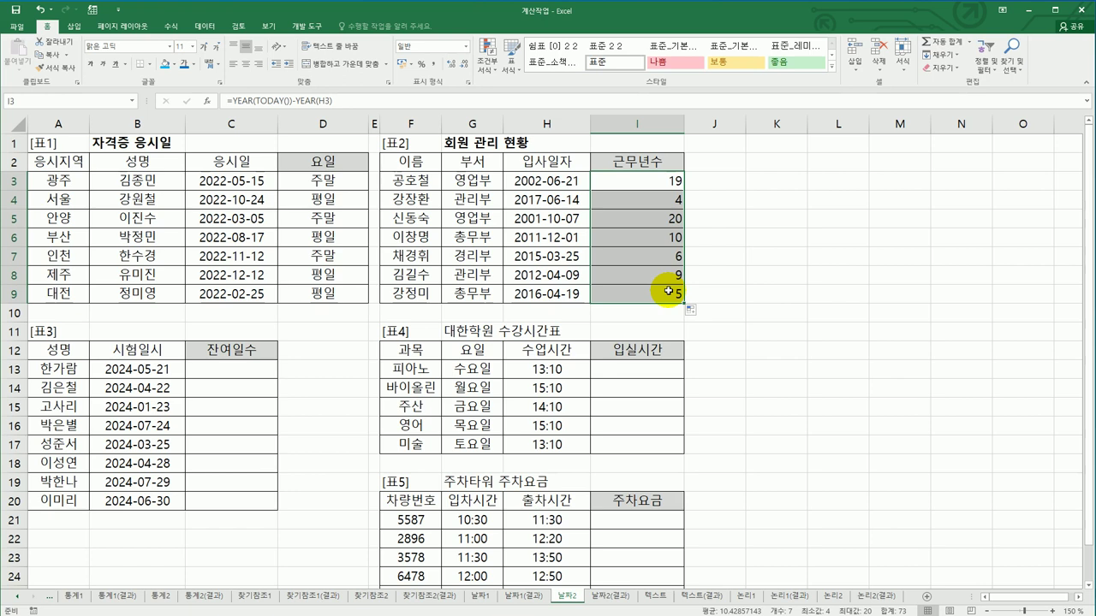
Start the 잔여일수 formula in C13 of table 3 with the DAYS function and open its function arguments.
{"action": "left_click", "coordinate": [235, 378]}
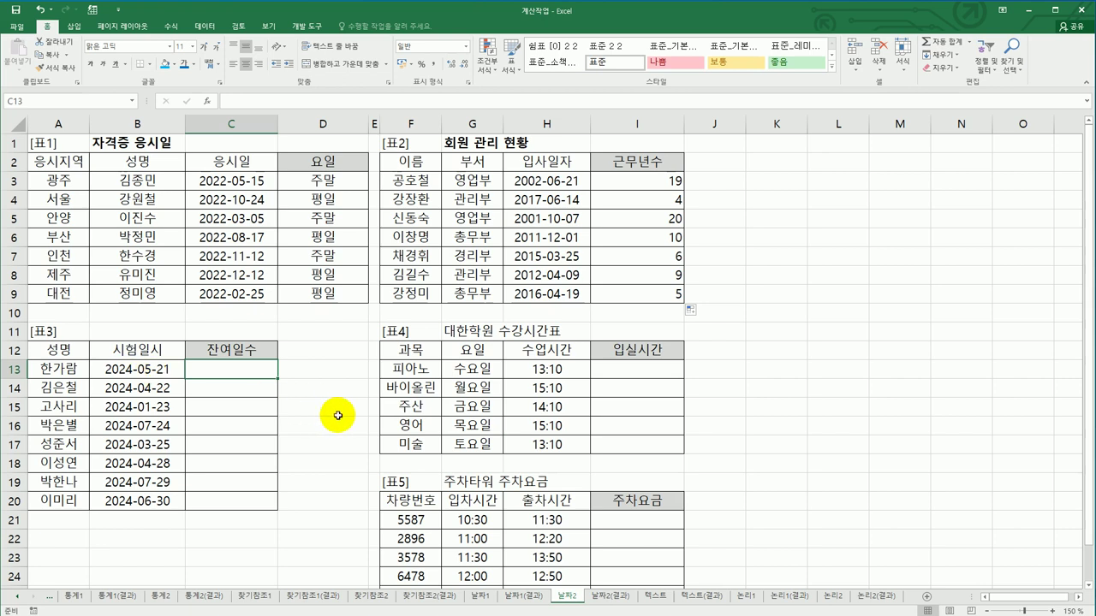
{"action": "type", "text": "=d"}
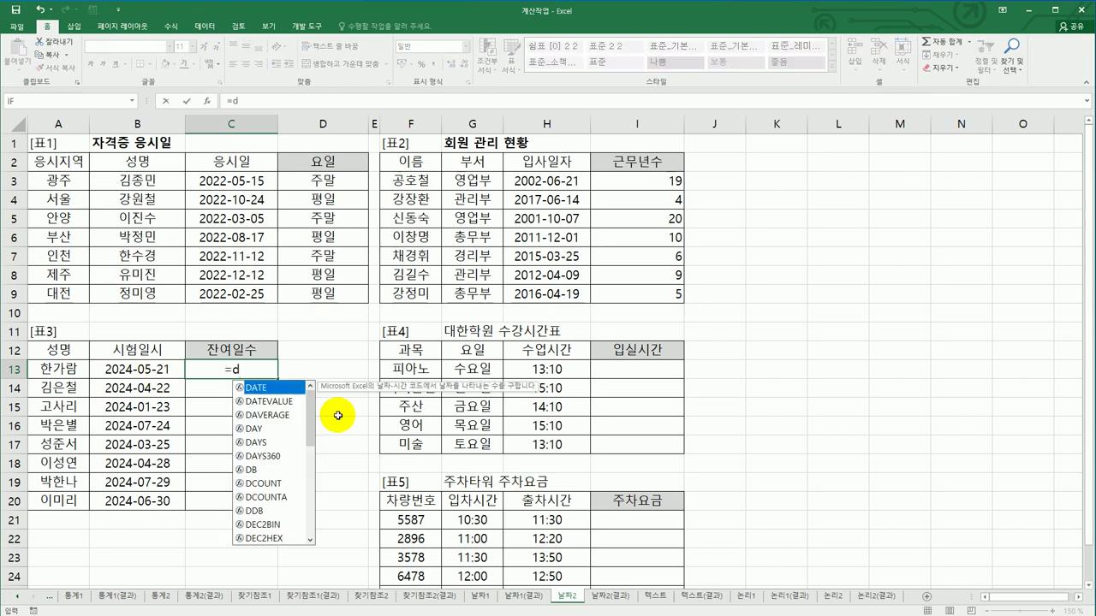
{"action": "left_click", "coordinate": [268, 443]}
{"action": "double_click", "coordinate": [268, 444]}
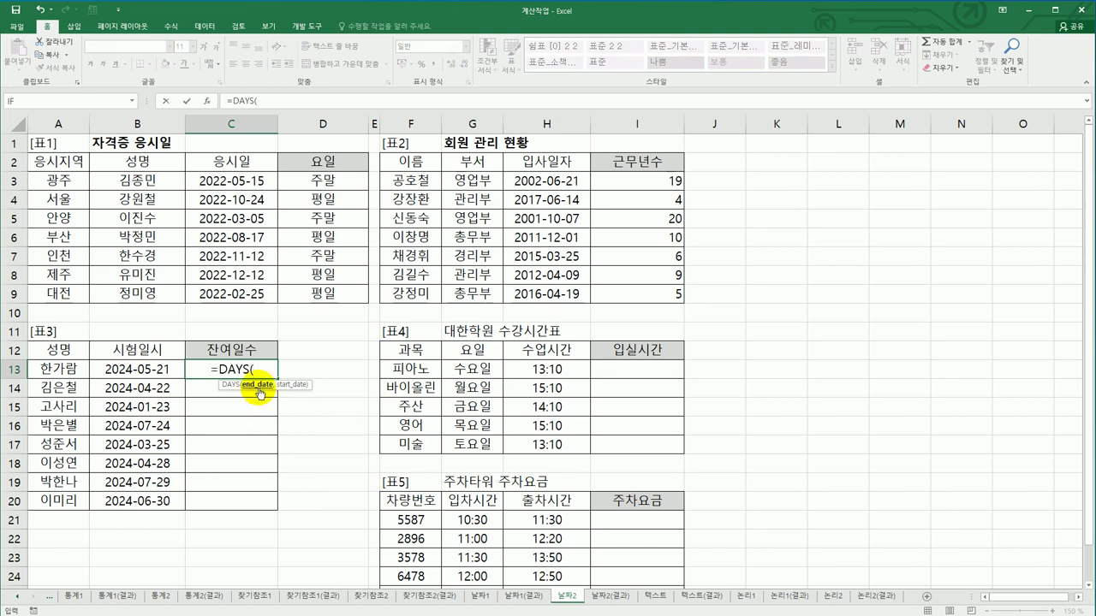
{"action": "left_click", "coordinate": [211, 99]}
{"action": "left_click_drag", "start_coordinate": [532, 176], "coordinate": [524, 243]}
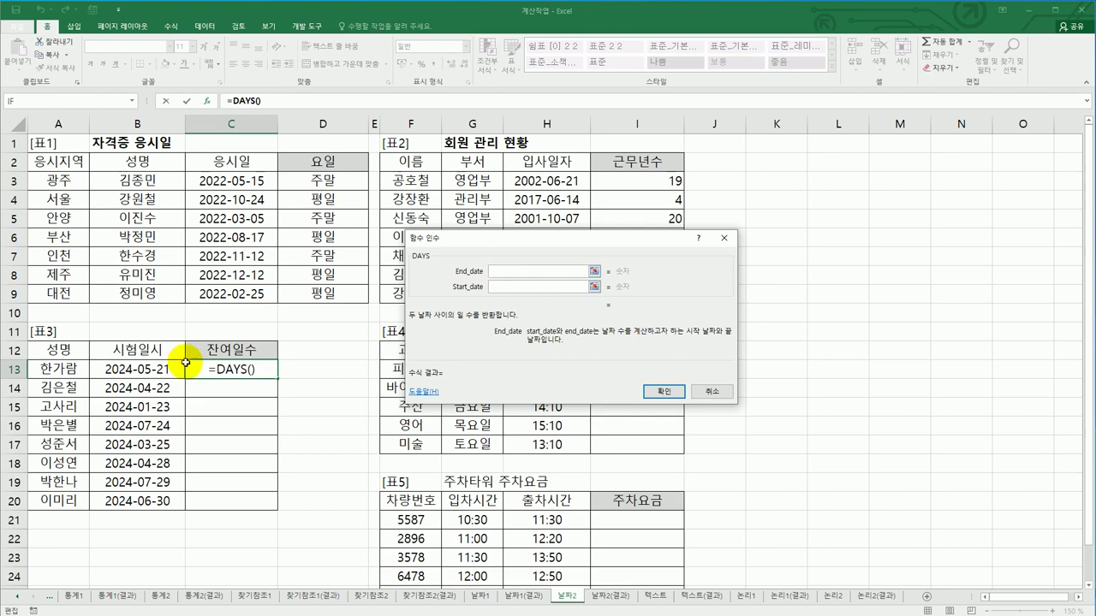
Complete C13 as =DAYS(B13,TODAY()), with B13 as end date and TODAY() as start date, and fill it down through C20.
{"action": "left_click", "coordinate": [120, 375]}
{"action": "left_click", "coordinate": [512, 287]}
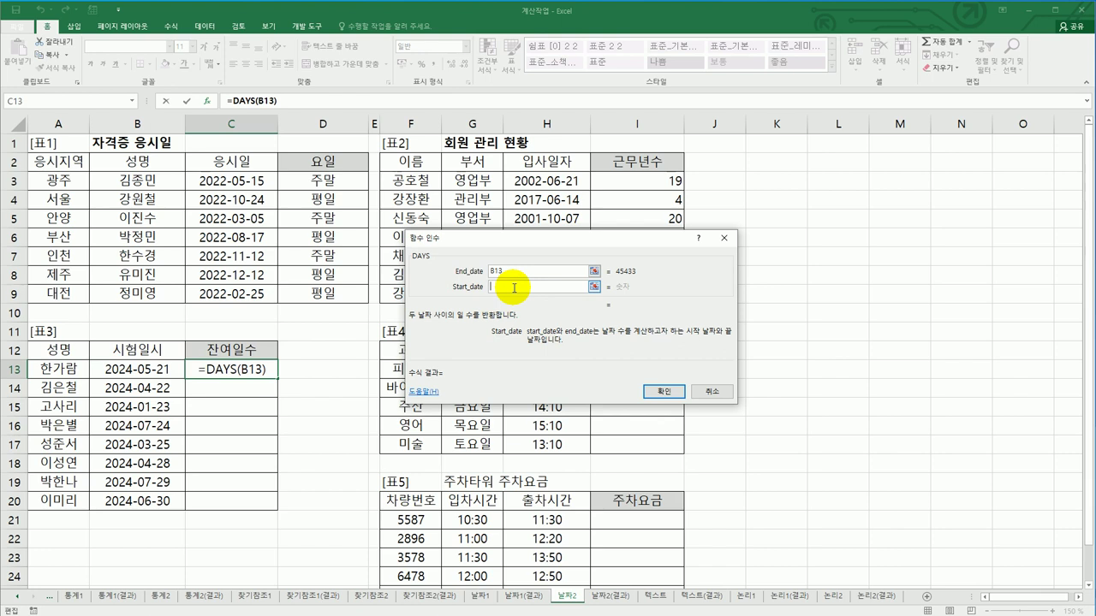
{"action": "type", "text": "to"}
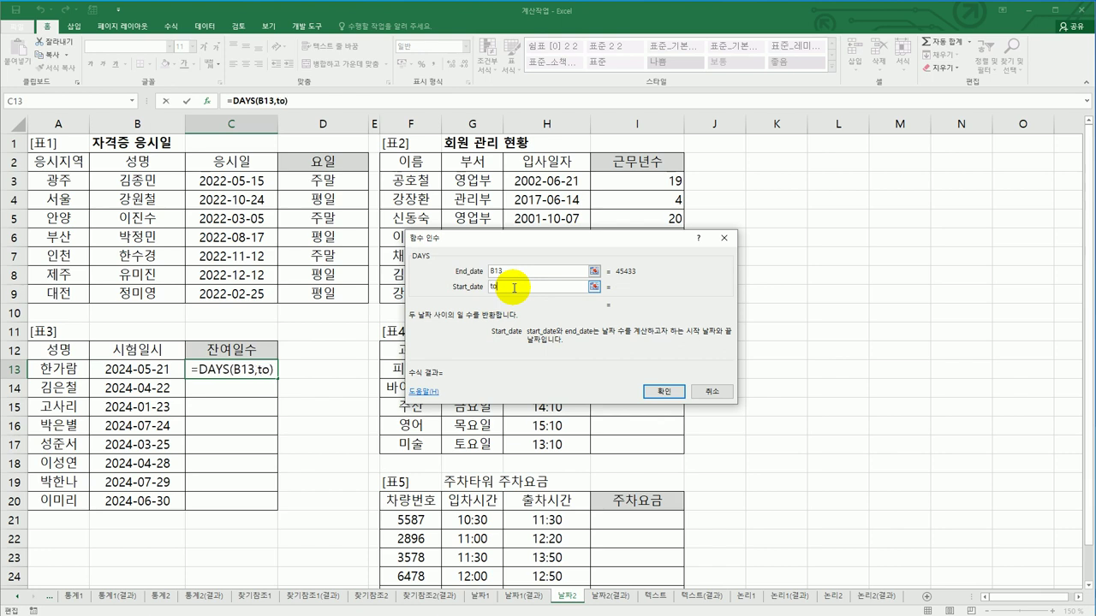
{"action": "type", "text": "day"}
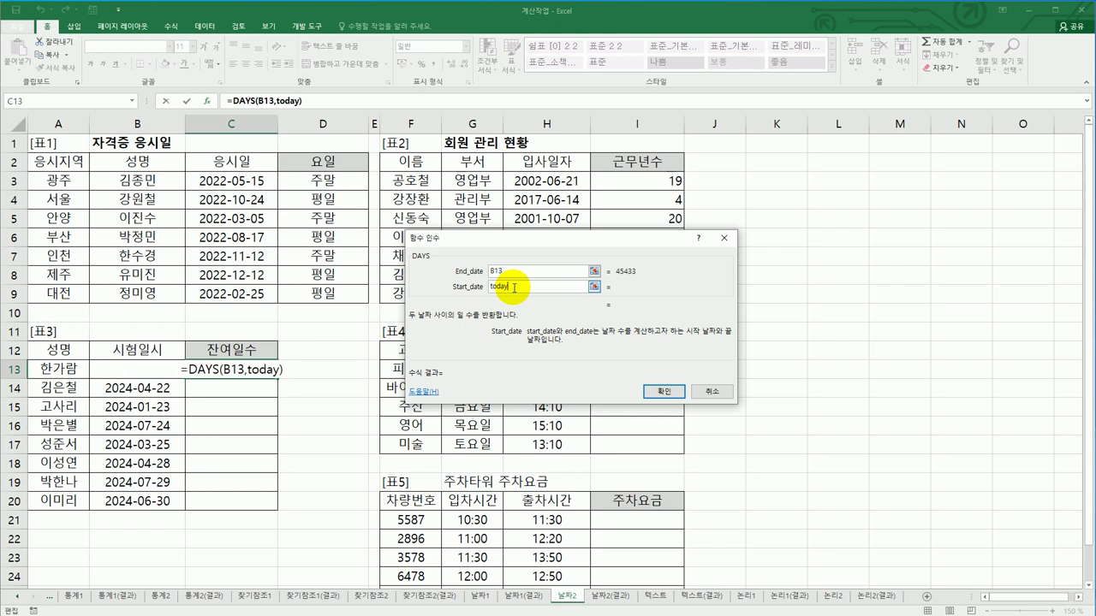
{"action": "type", "text": "()"}
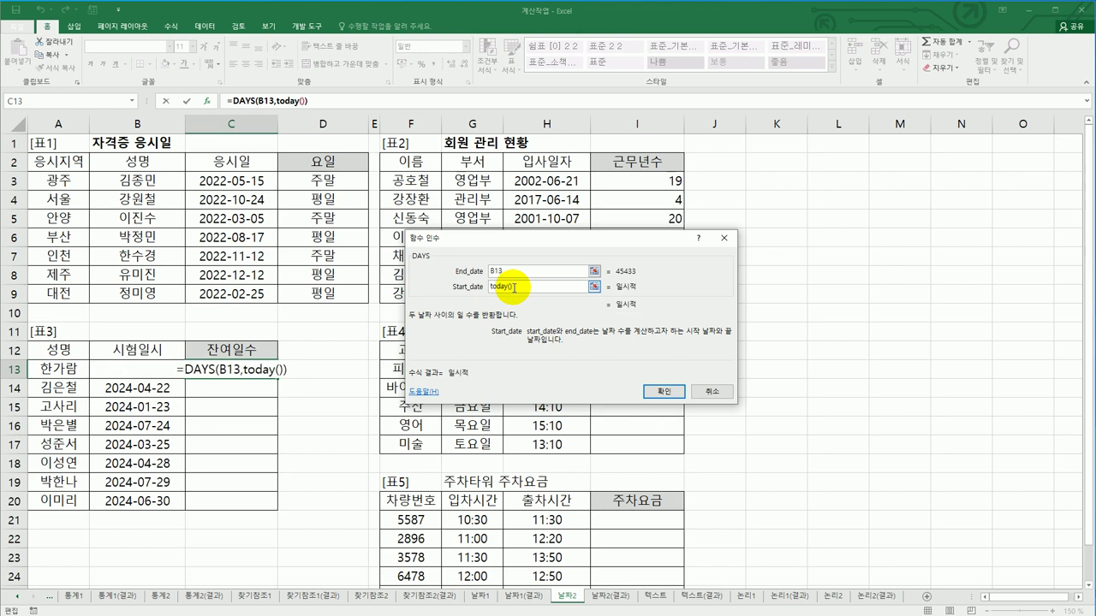
{"action": "left_click", "coordinate": [646, 394]}
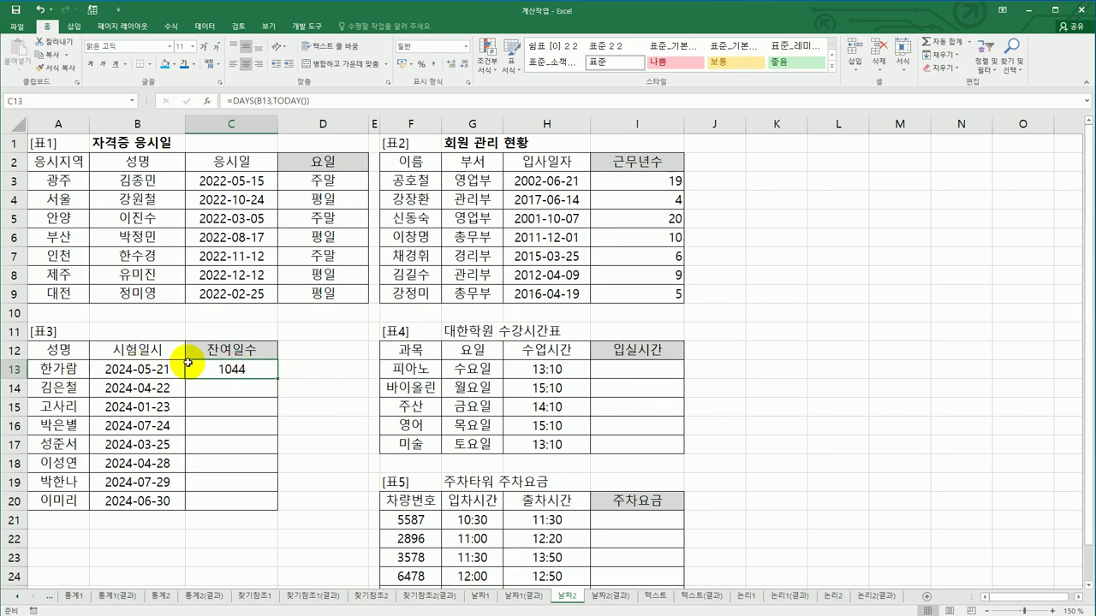
{"action": "left_click_drag", "start_coordinate": [277, 378], "coordinate": [278, 474]}
{"action": "left_click_drag", "start_coordinate": [279, 506], "coordinate": [278, 507]}
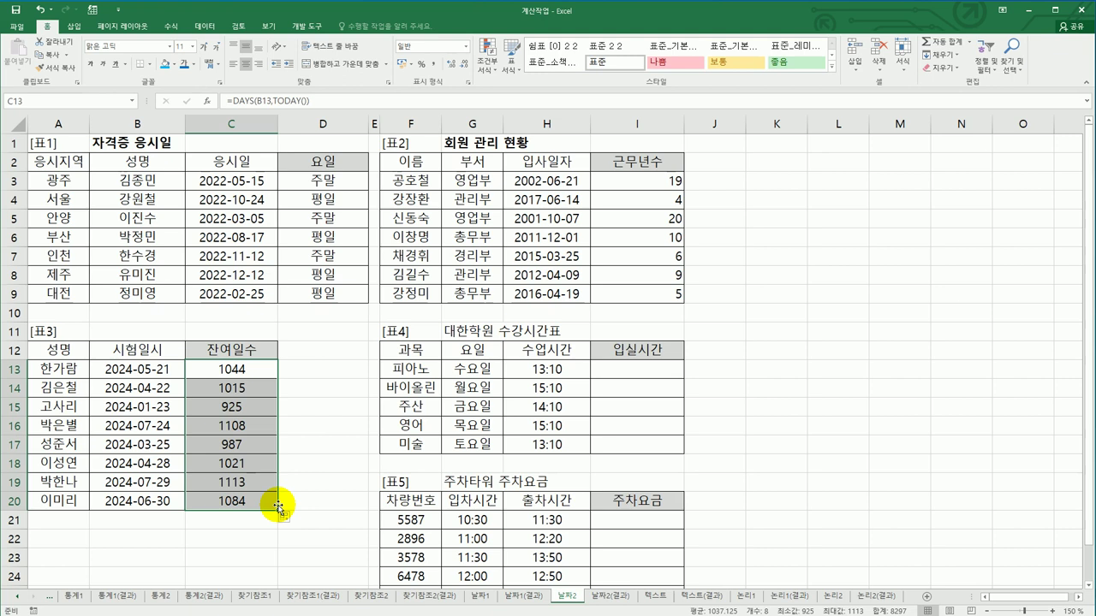
Start the 입실시간 formula in I13 of table 4 with the HOUR function on the class time in H13.
{"action": "scroll", "coordinate": [692, 402], "scroll_direction": "down", "scroll_amount": 2}
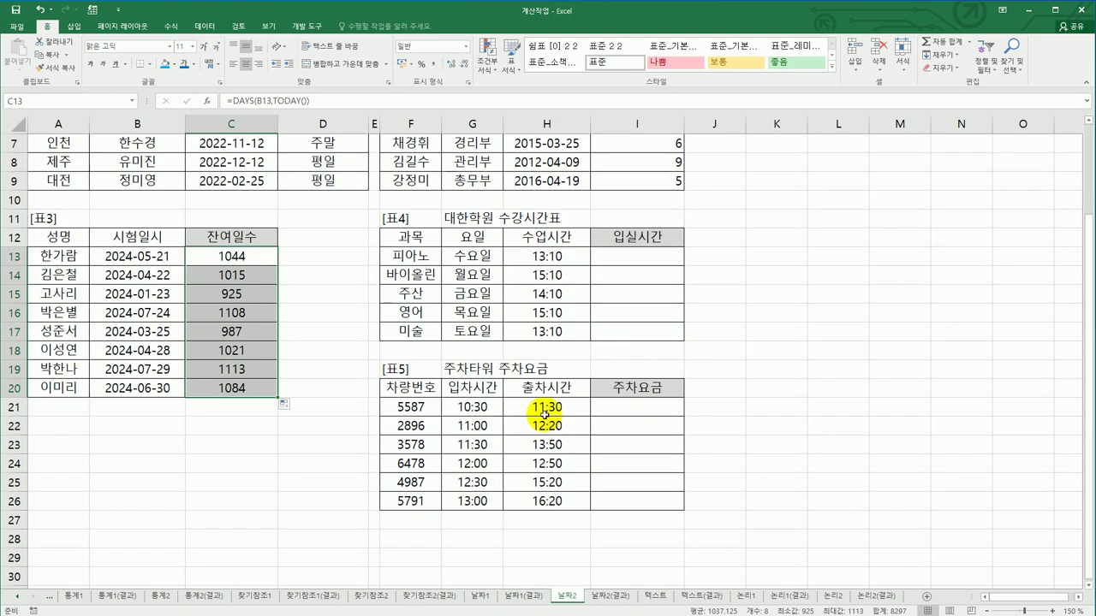
{"action": "left_click", "coordinate": [633, 257]}
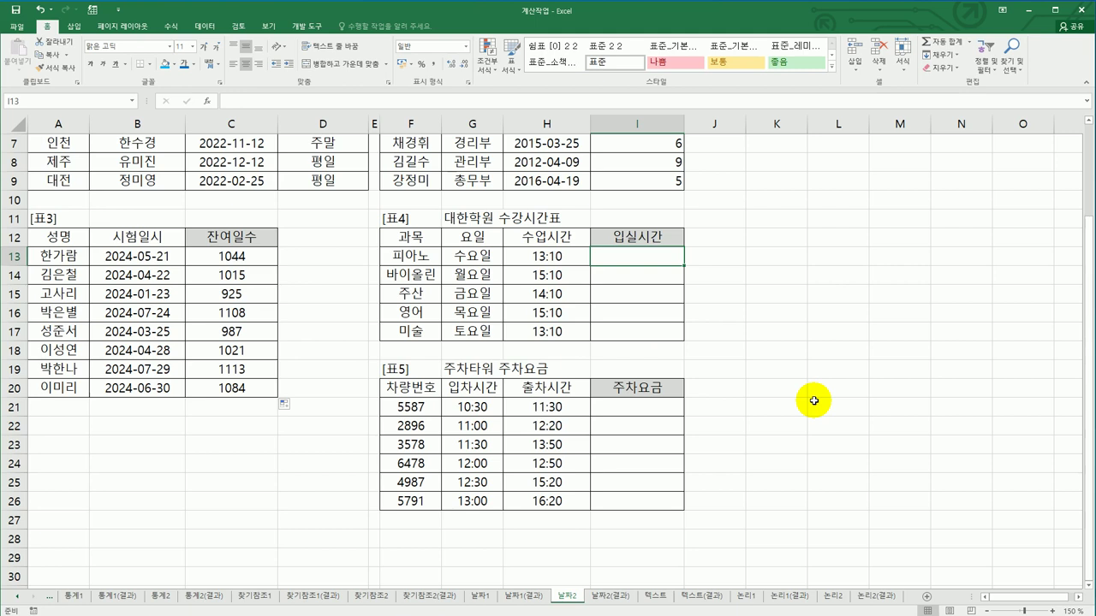
{"action": "type", "text": "=h"}
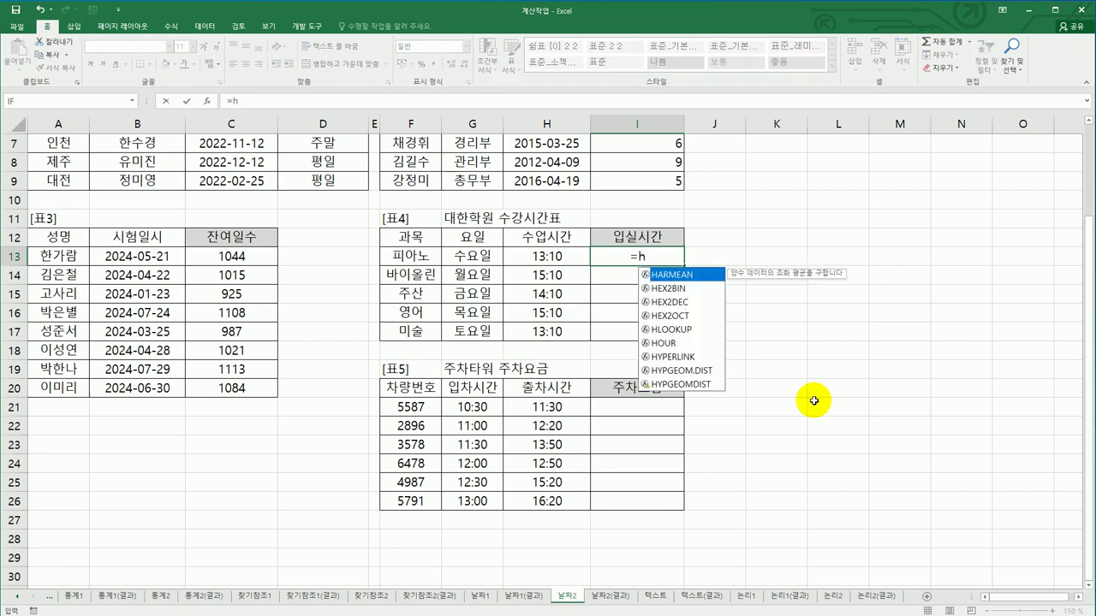
{"action": "left_click", "coordinate": [685, 344]}
{"action": "double_click", "coordinate": [685, 346]}
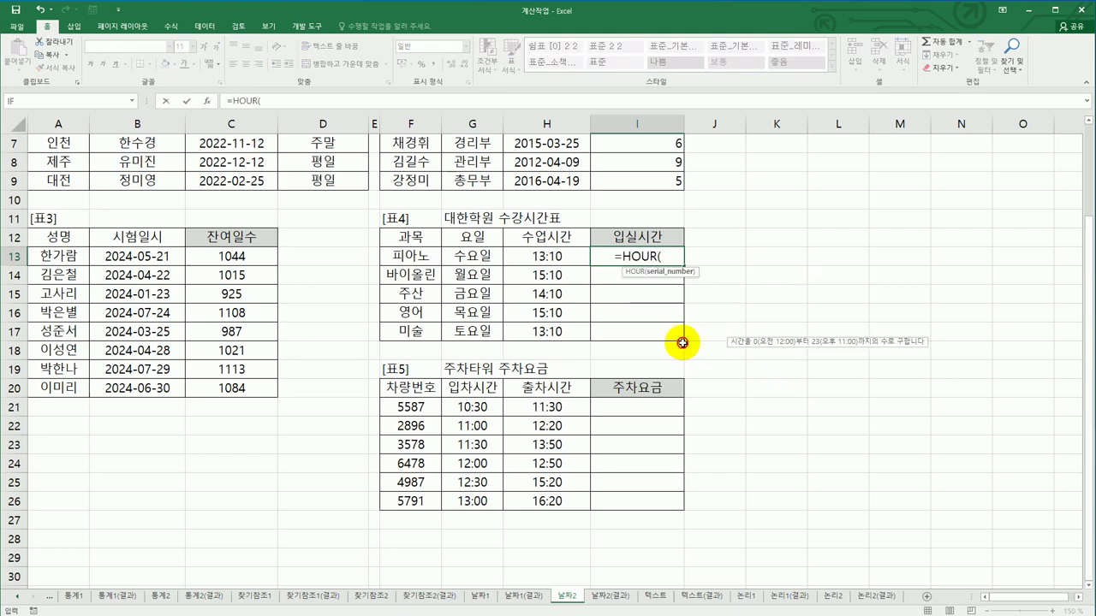
{"action": "left_click", "coordinate": [548, 257]}
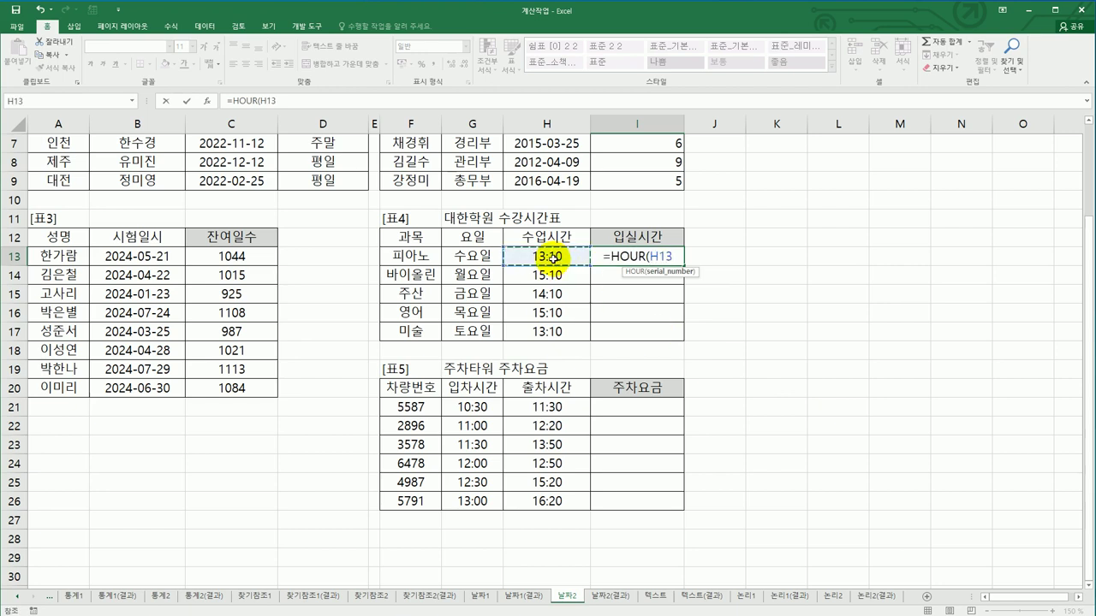
Append the text 시 to complete I13 as =HOUR(H13)&"시" and fill the formula down through I17.
{"action": "type", "text": ")&\""}
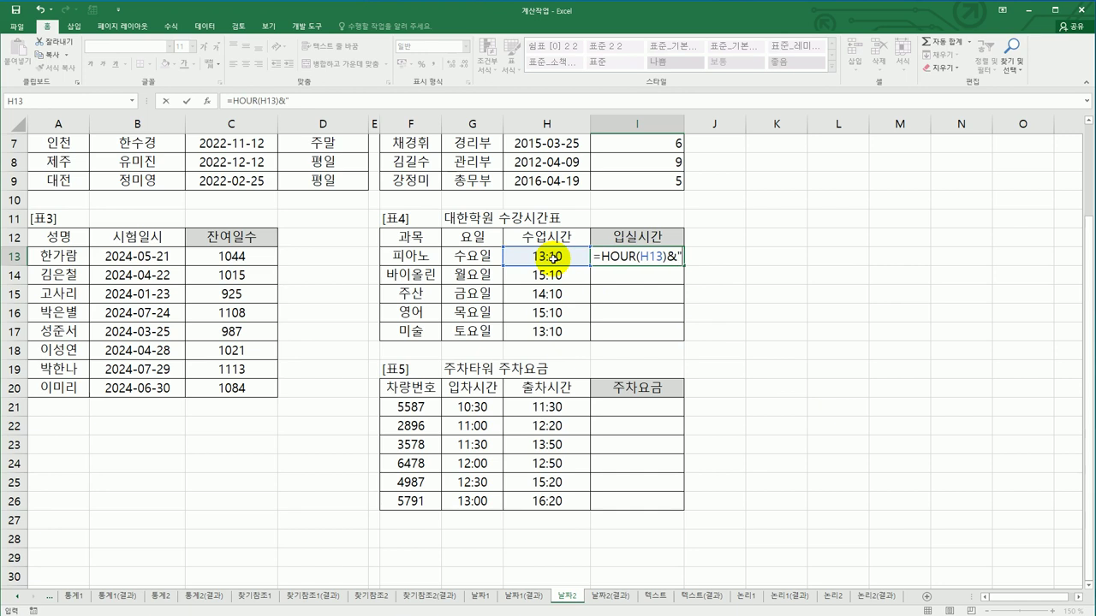
{"action": "type", "text": "시\""}
{"action": "key", "text": "Return"}
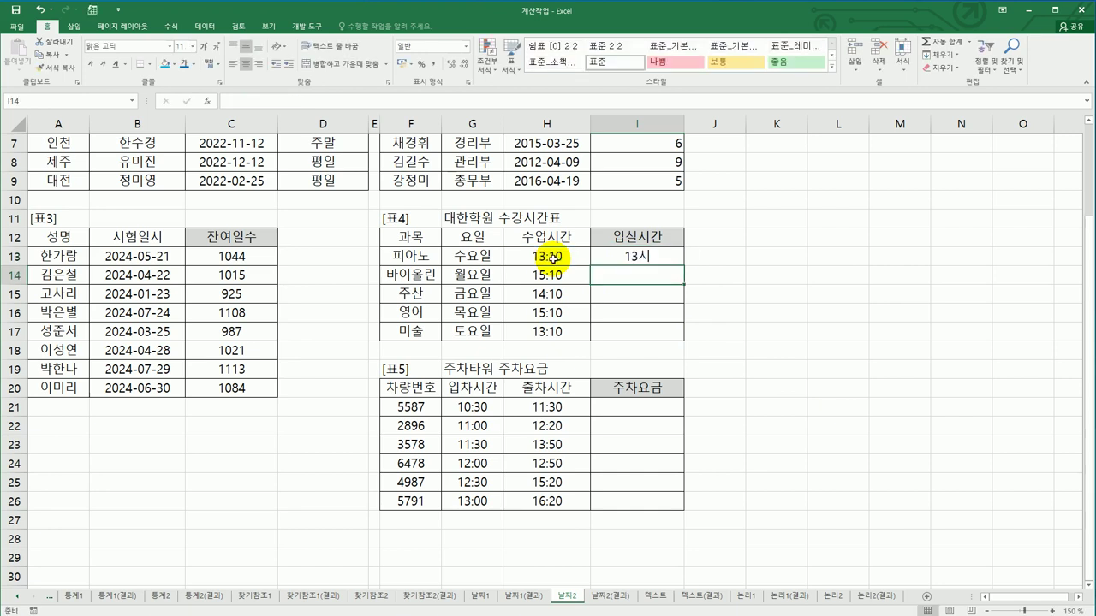
{"action": "left_click", "coordinate": [638, 257]}
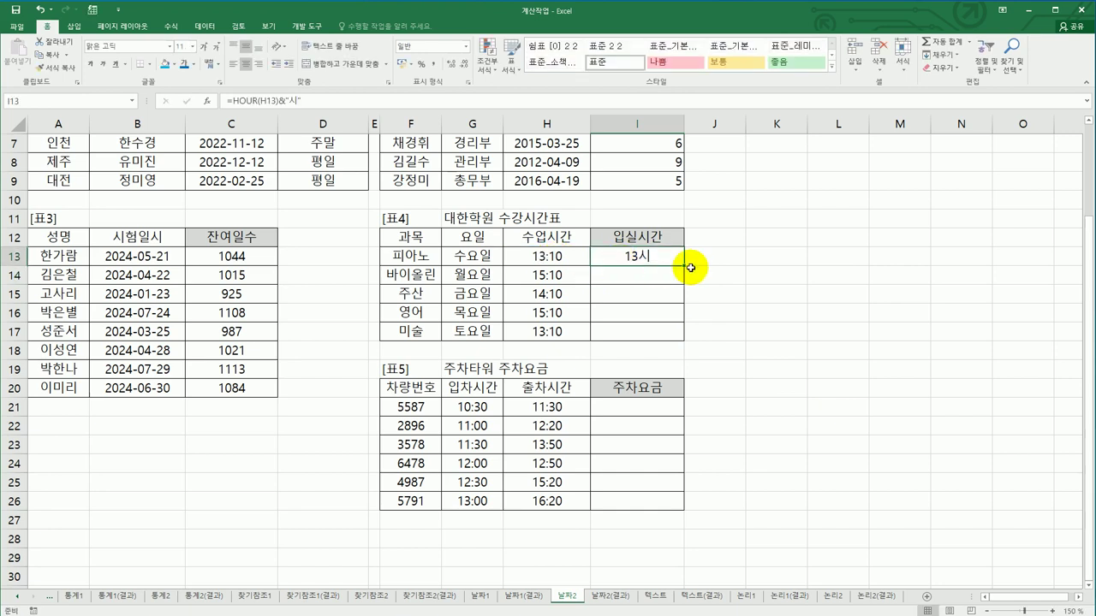
{"action": "left_click_drag", "start_coordinate": [686, 266], "coordinate": [677, 340]}
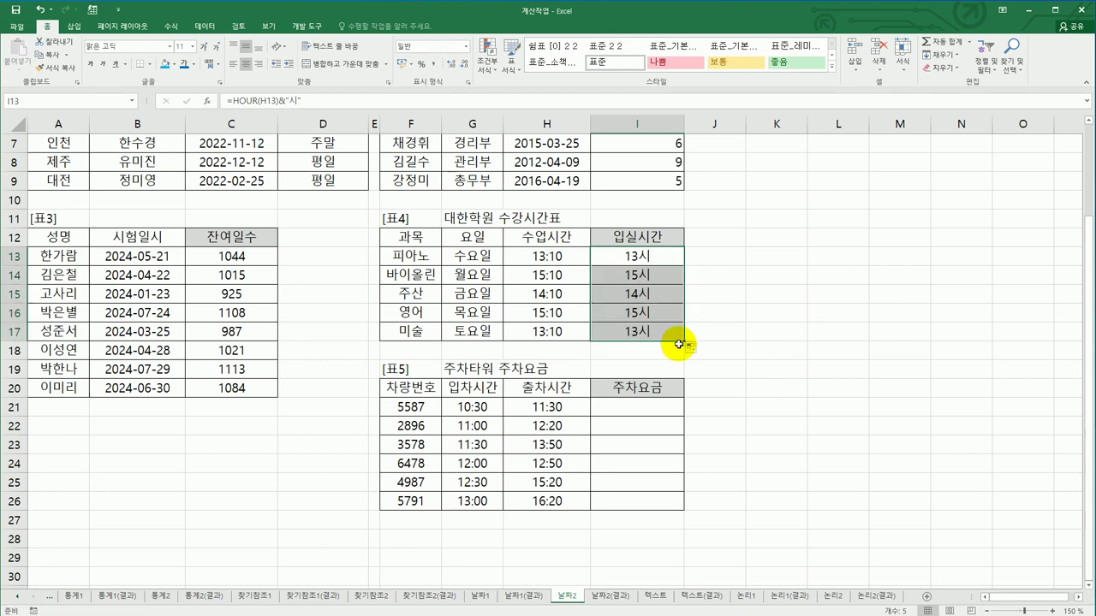
Enter =HOUR(H21-G21) in the 주차요금 cell I21 of table 5, subtracting the entry time from the exit time.
{"action": "left_click", "coordinate": [663, 405]}
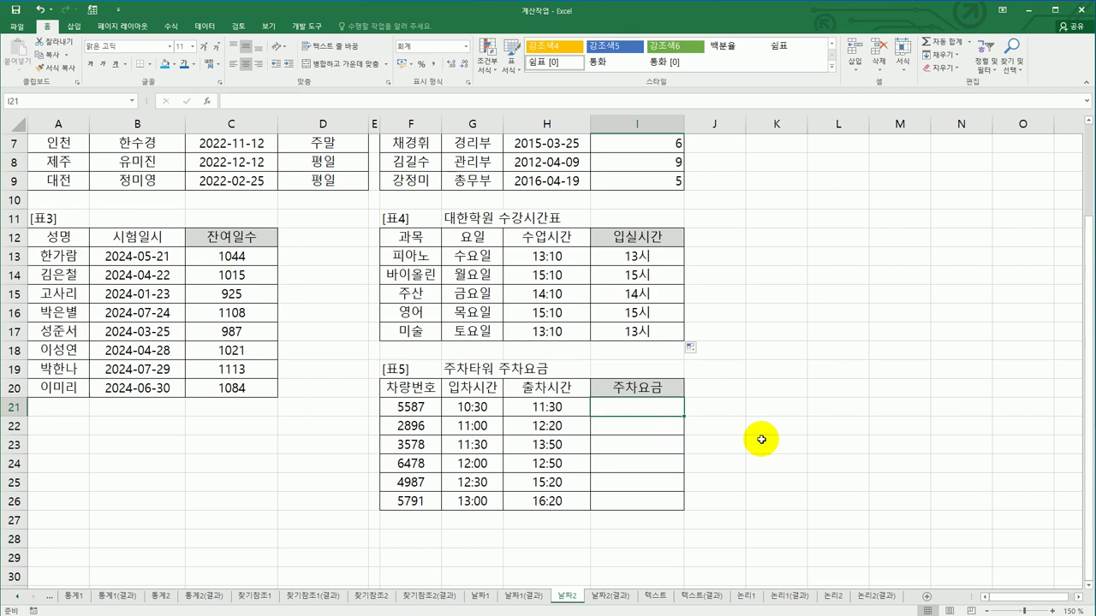
{"action": "left_click", "coordinate": [473, 409]}
{"action": "left_click", "coordinate": [550, 409]}
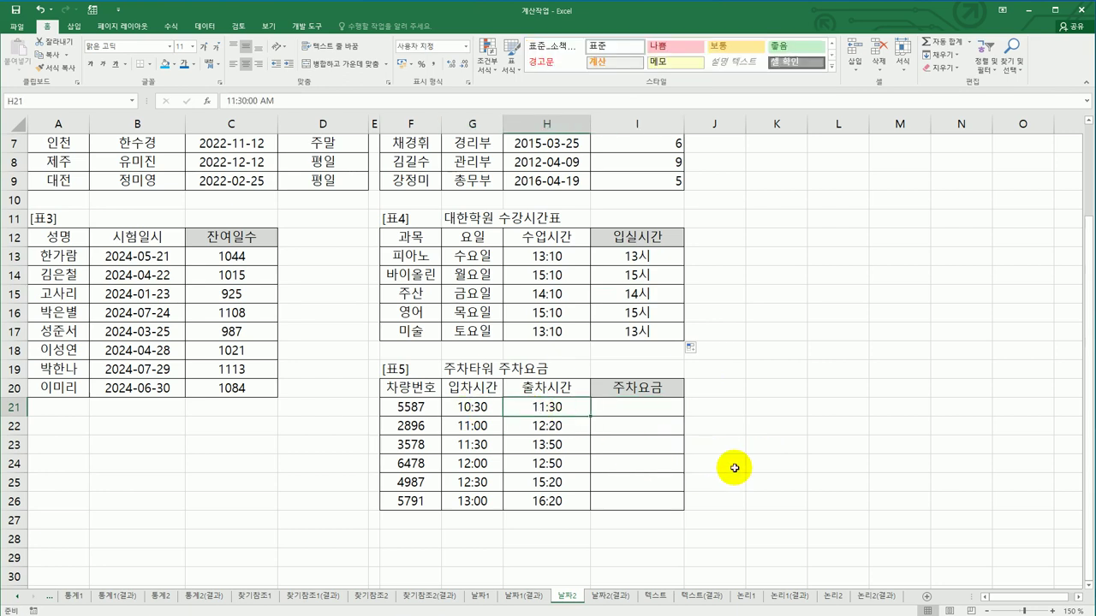
{"action": "left_click", "coordinate": [655, 409]}
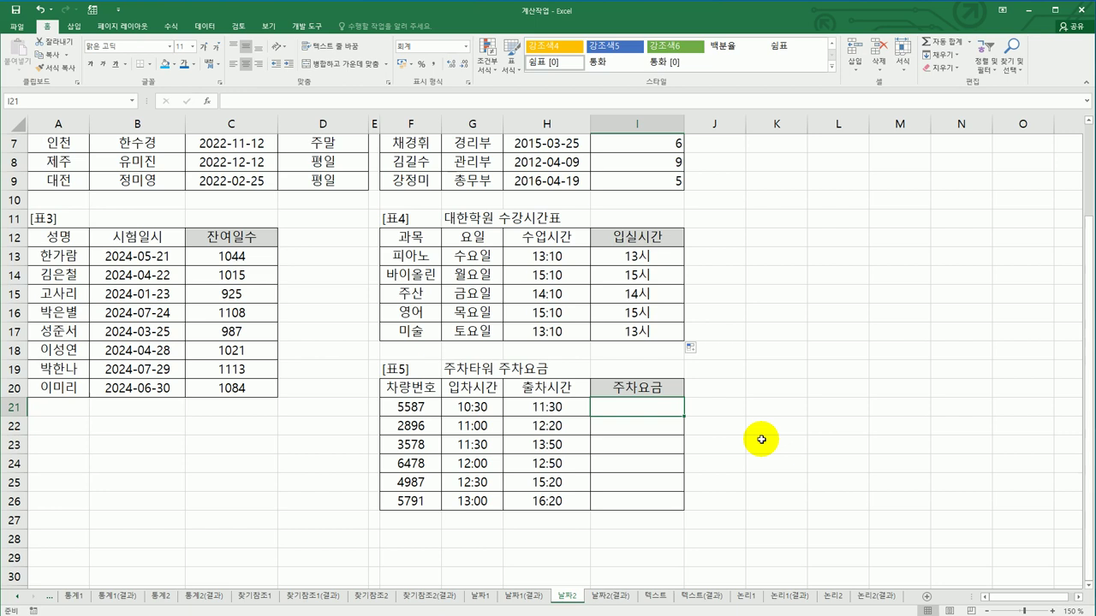
{"action": "type", "text": "="}
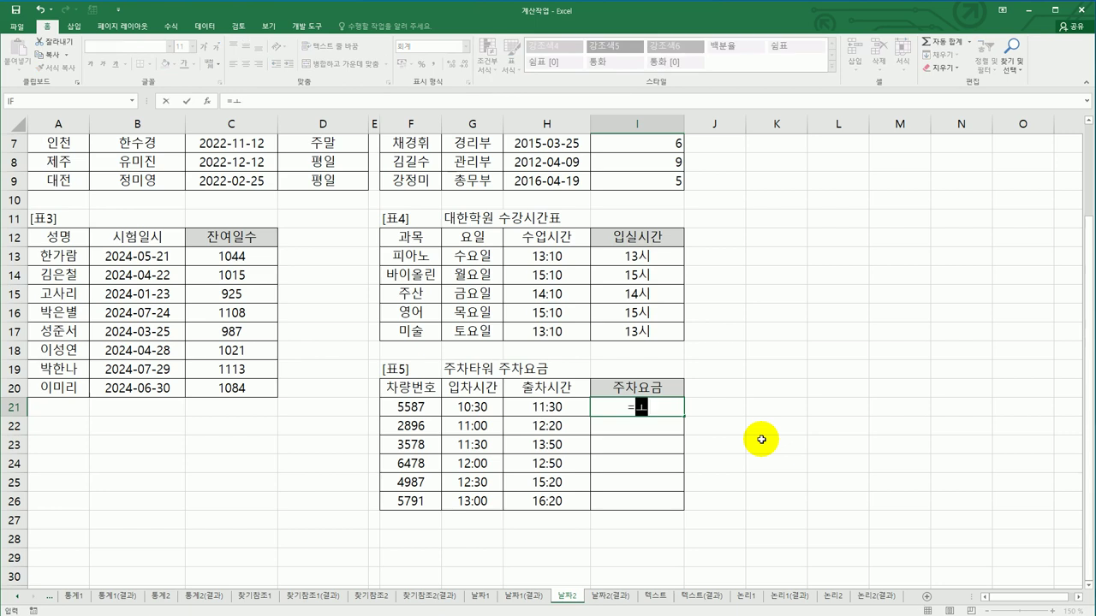
{"action": "type", "text": "hou"}
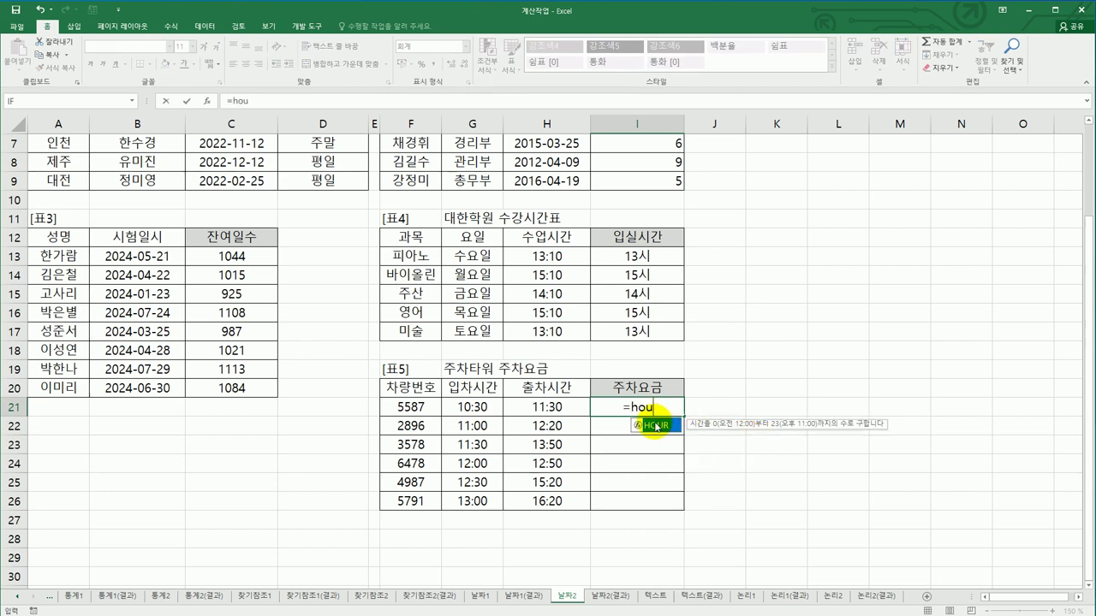
{"action": "double_click", "coordinate": [655, 426]}
{"action": "left_click", "coordinate": [545, 406]}
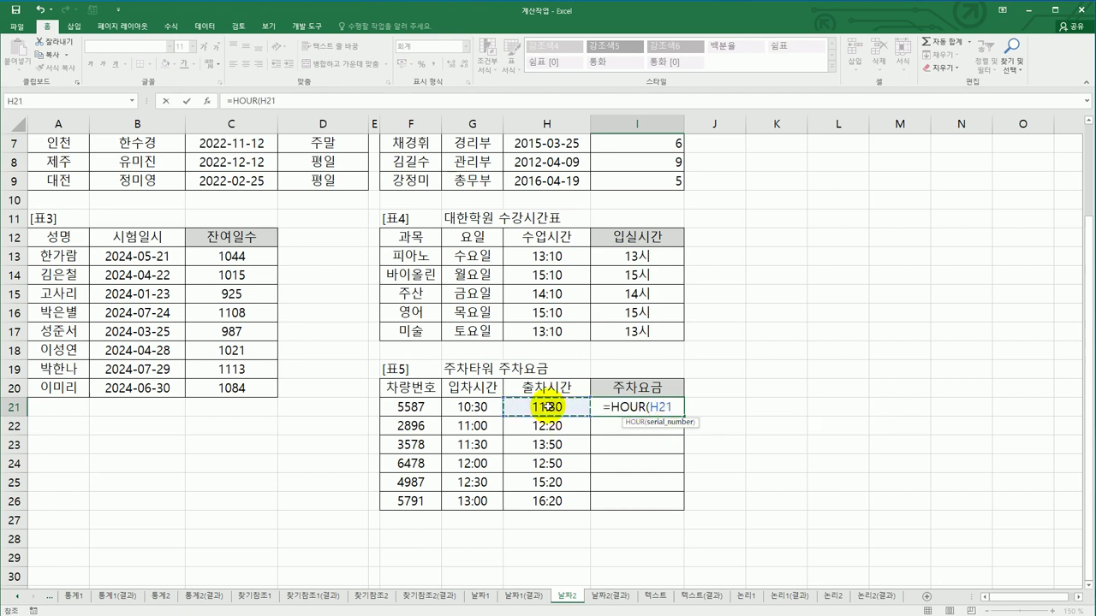
{"action": "type", "text": "-"}
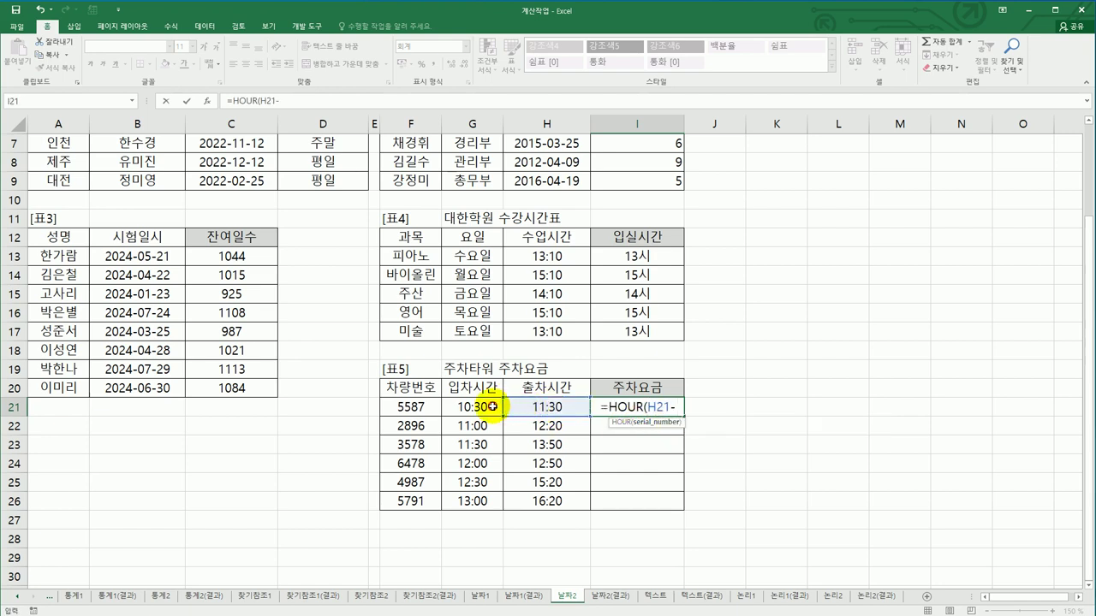
{"action": "left_click", "coordinate": [494, 407]}
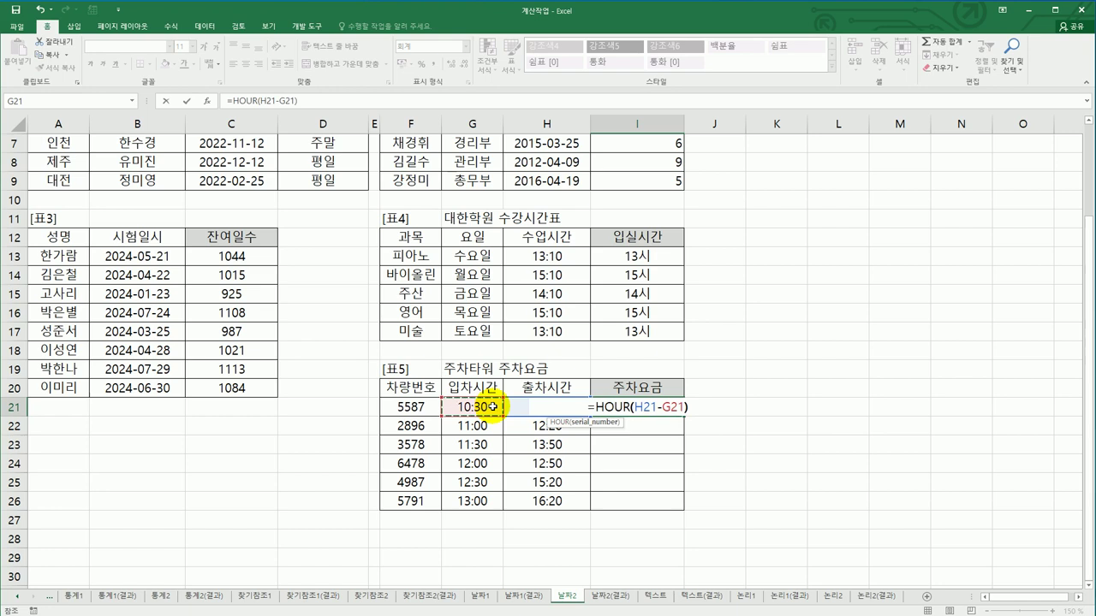
{"action": "type", "text": ")"}
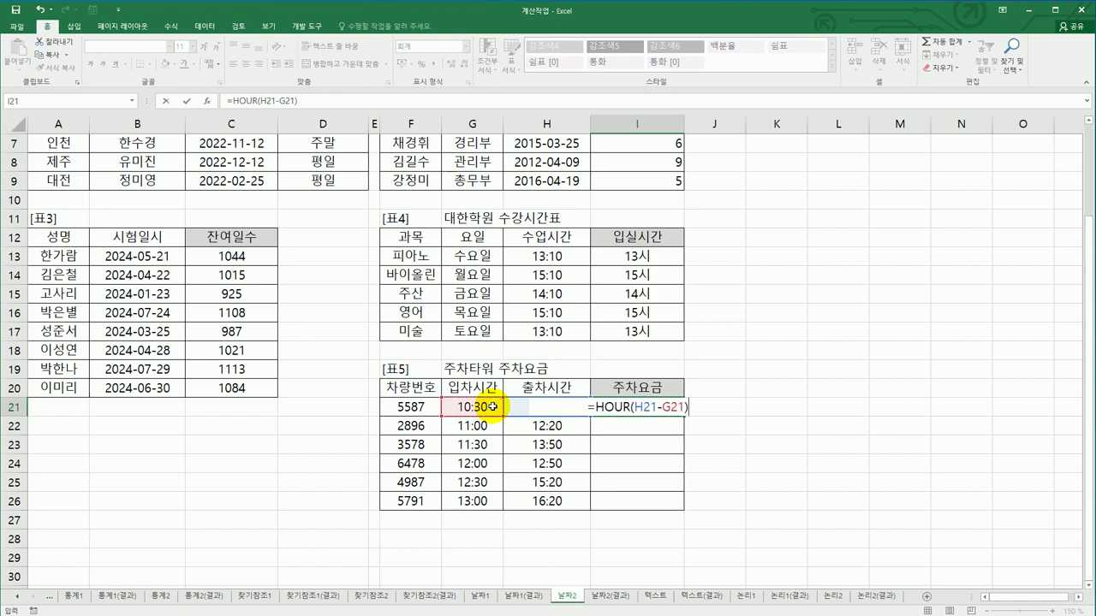
{"action": "key", "text": "ctrl+Return"}
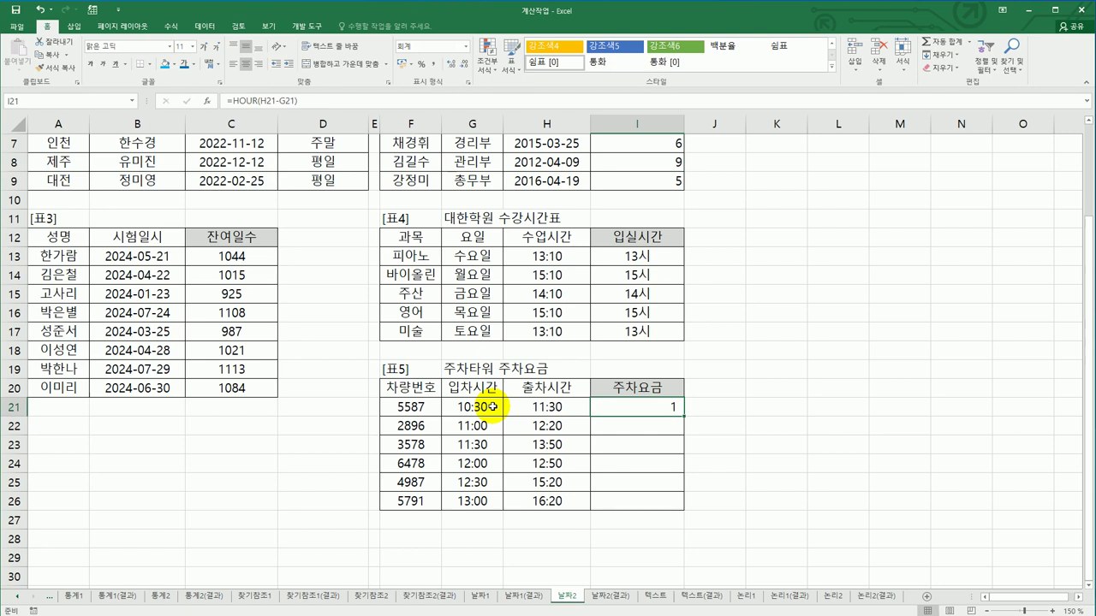
Multiply the HOUR result in I21 by 60, making the formula =HOUR(H21-G21)*60.
{"action": "left_click", "coordinate": [338, 104]}
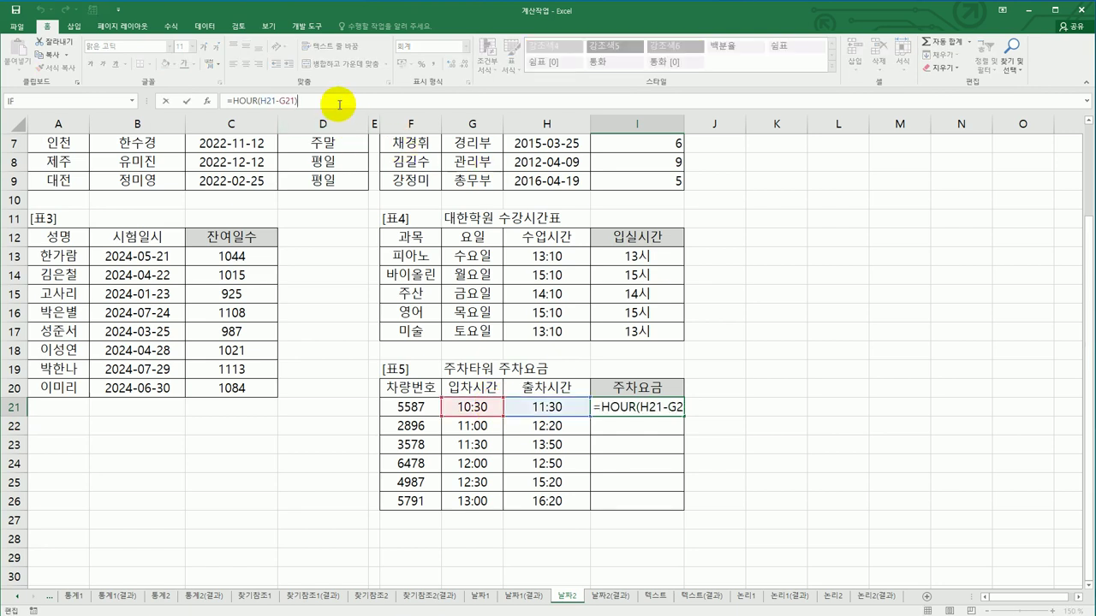
{"action": "type", "text": "*60"}
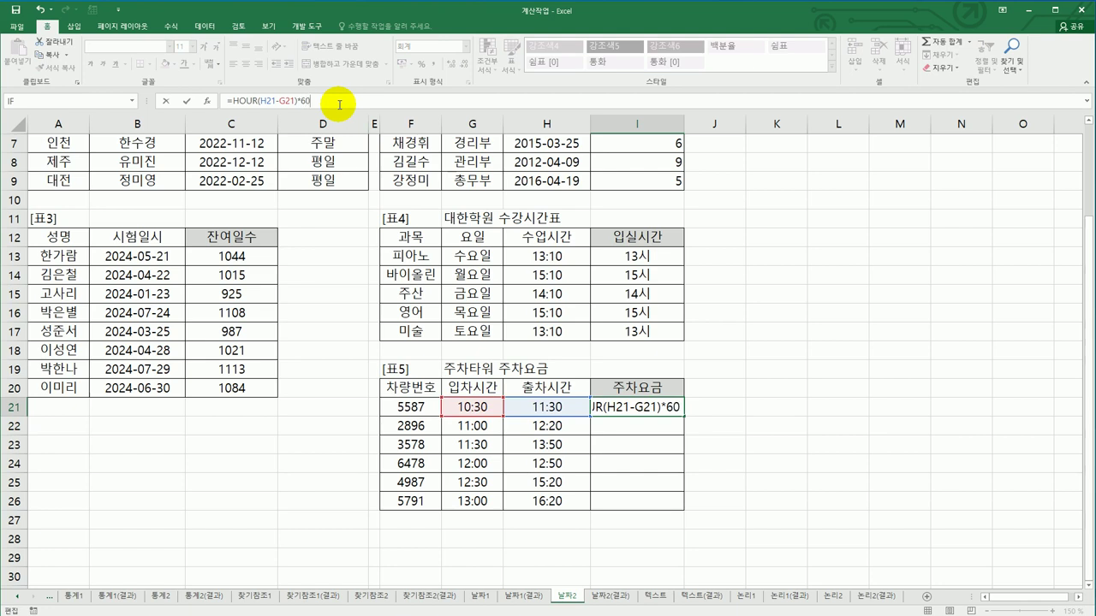
{"action": "key", "text": "Return"}
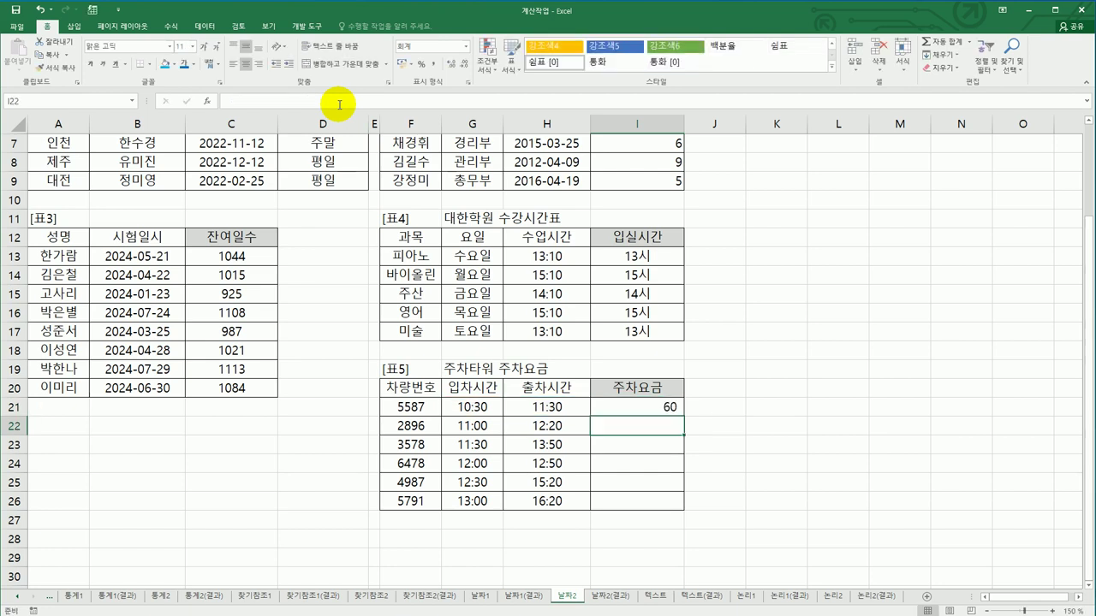
{"action": "left_click", "coordinate": [616, 404]}
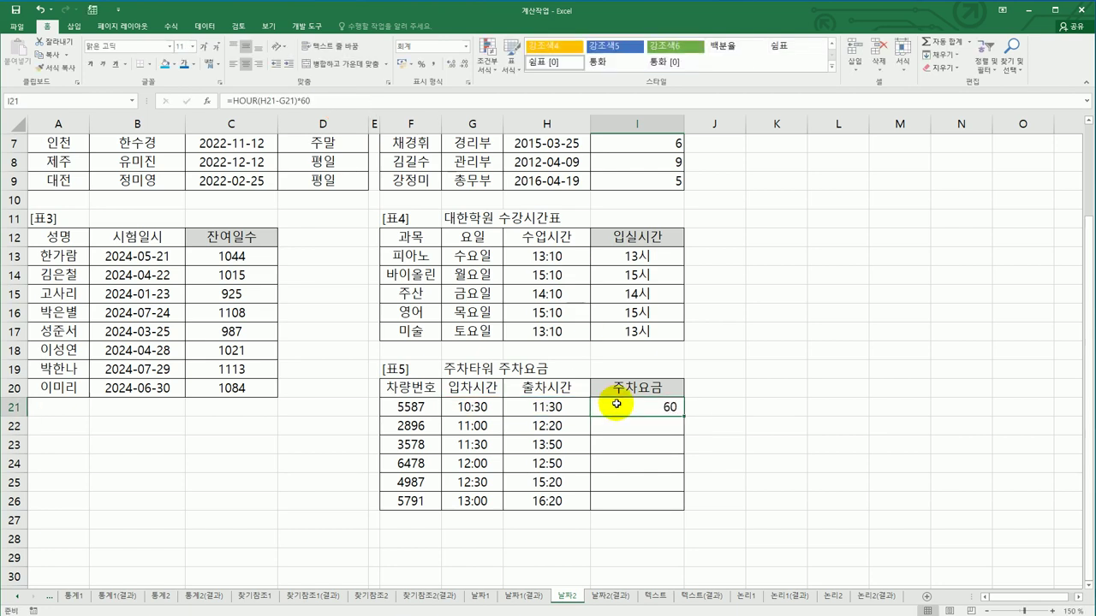
{"action": "left_click", "coordinate": [548, 426]}
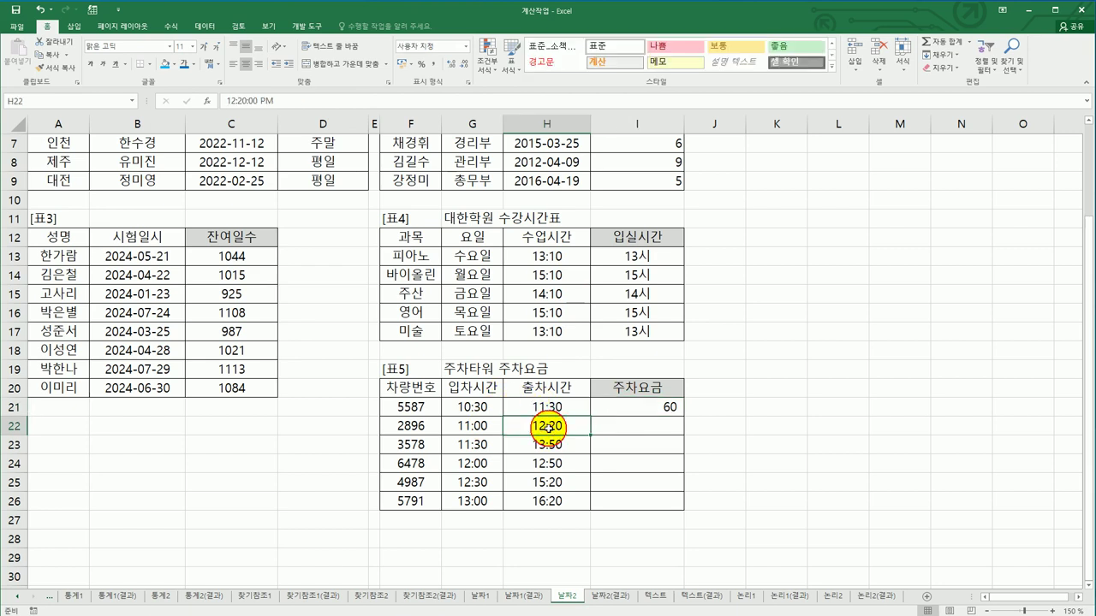
{"action": "left_click", "coordinate": [485, 428]}
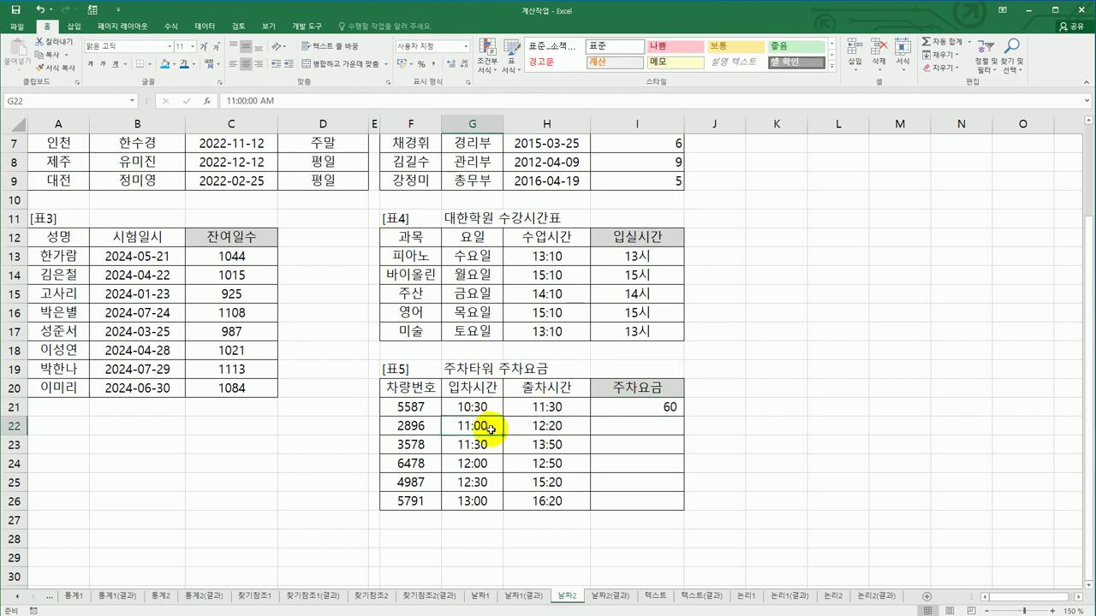
Extend the I21 formula to =HOUR(H21-G21)*60+MINUTE(H21-G21) and fill it down through I26.
{"action": "left_click", "coordinate": [633, 409]}
{"action": "left_click", "coordinate": [321, 102]}
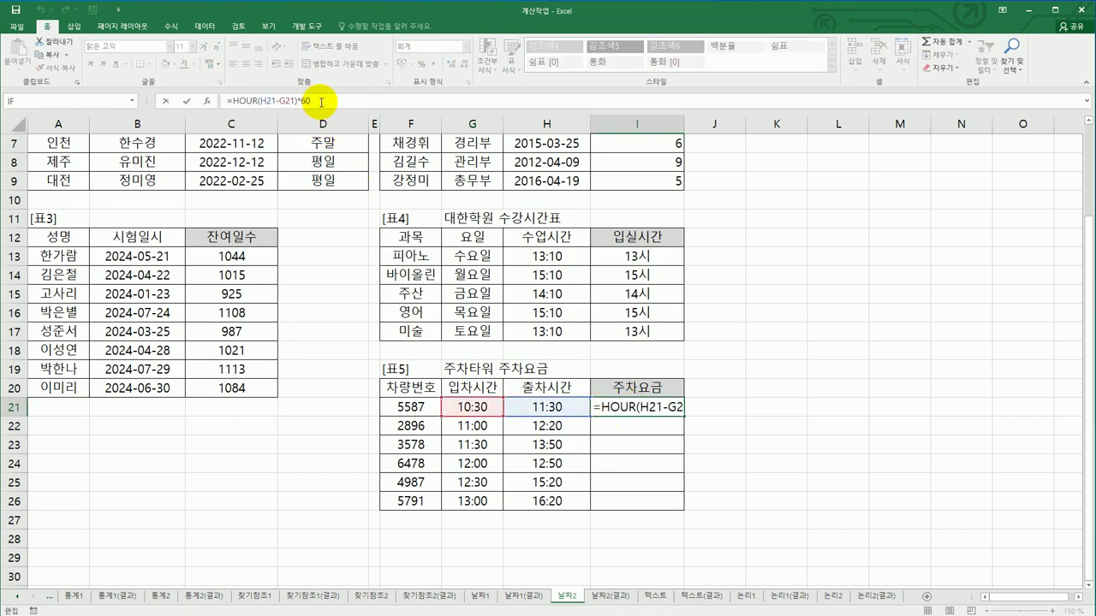
{"action": "type", "text": "+mi"}
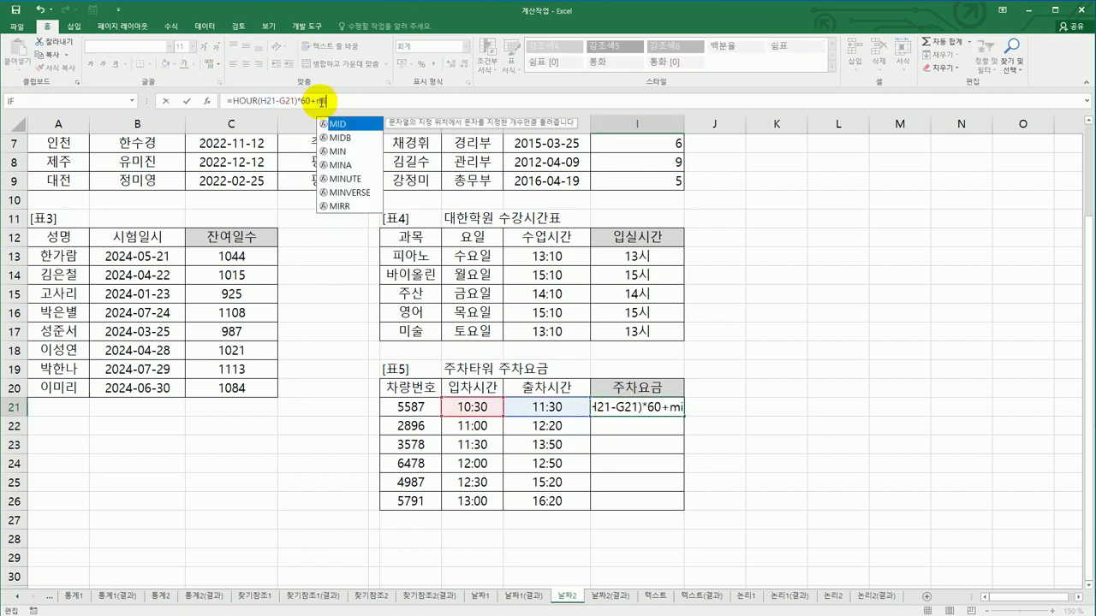
{"action": "type", "text": "nu"}
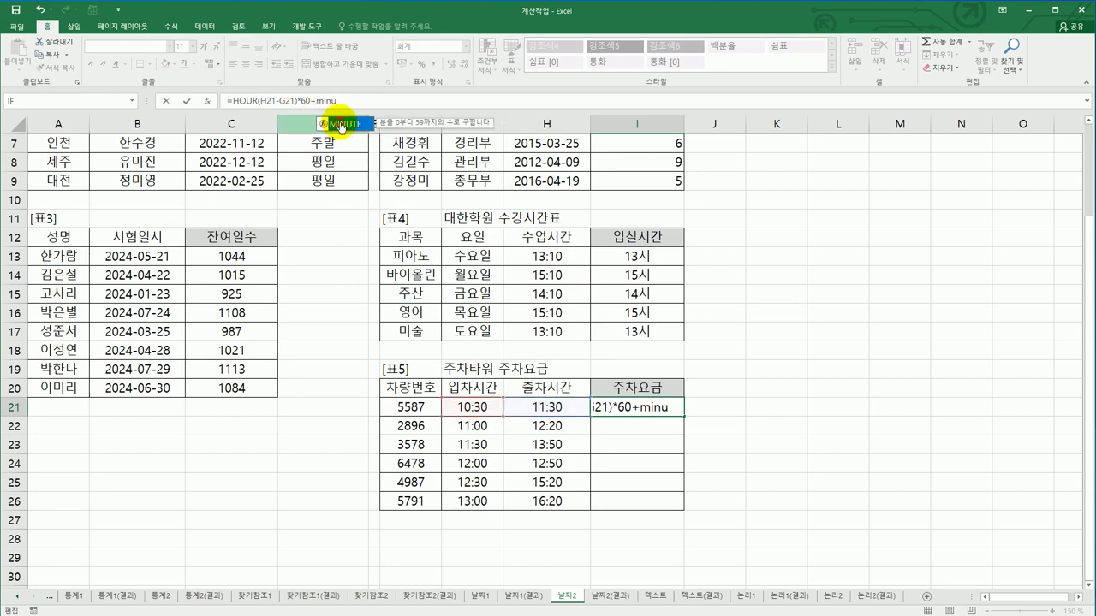
{"action": "double_click", "coordinate": [342, 124]}
{"action": "left_click", "coordinate": [546, 407]}
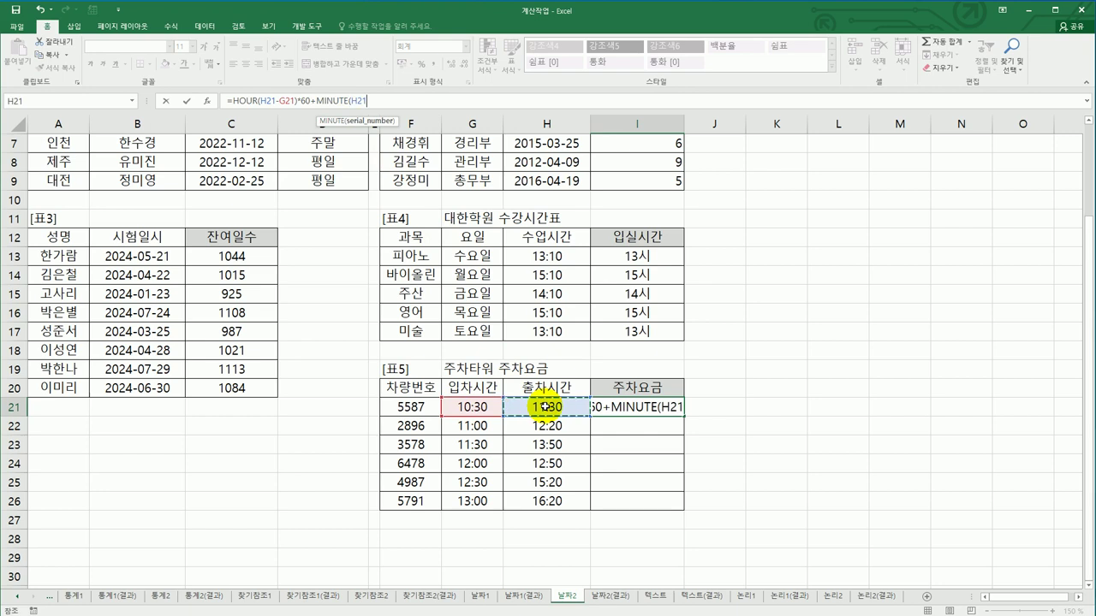
{"action": "type", "text": "-"}
{"action": "left_click", "coordinate": [473, 406]}
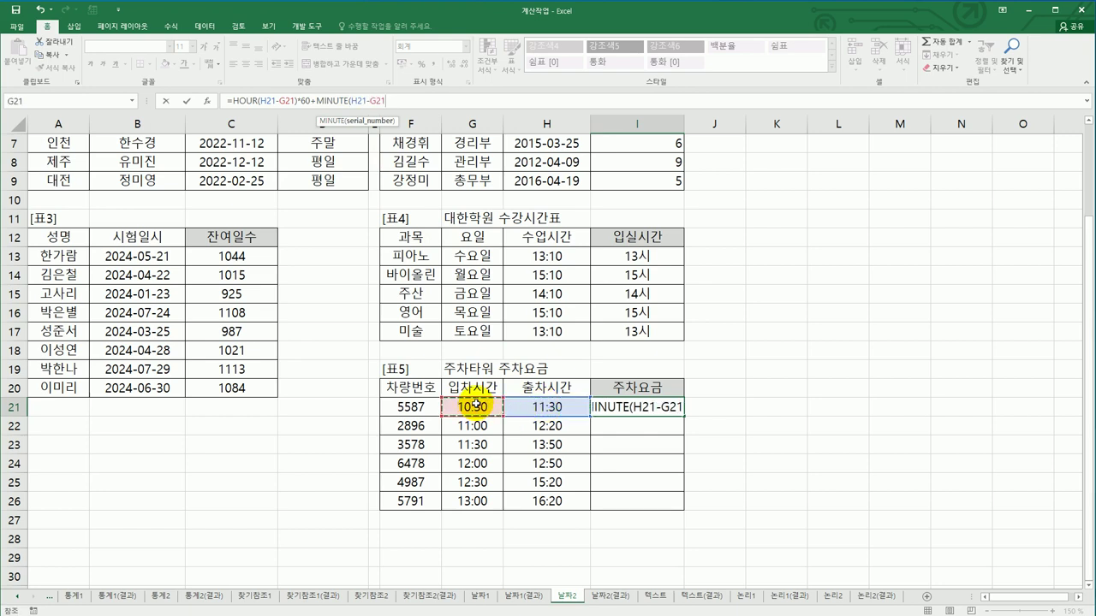
{"action": "type", "text": ")"}
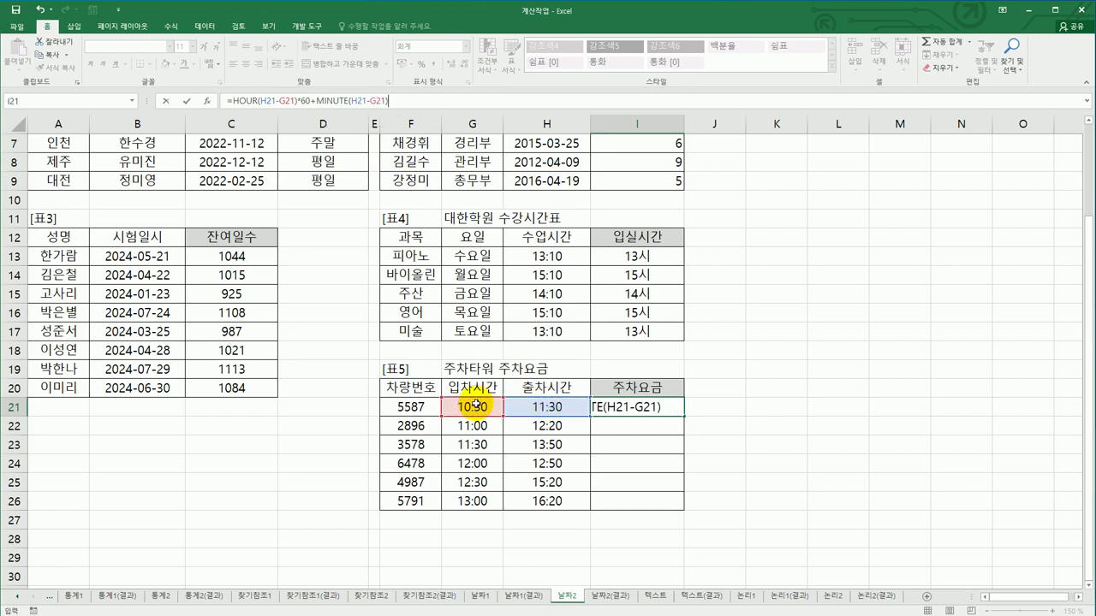
{"action": "key", "text": "ctrl+Return"}
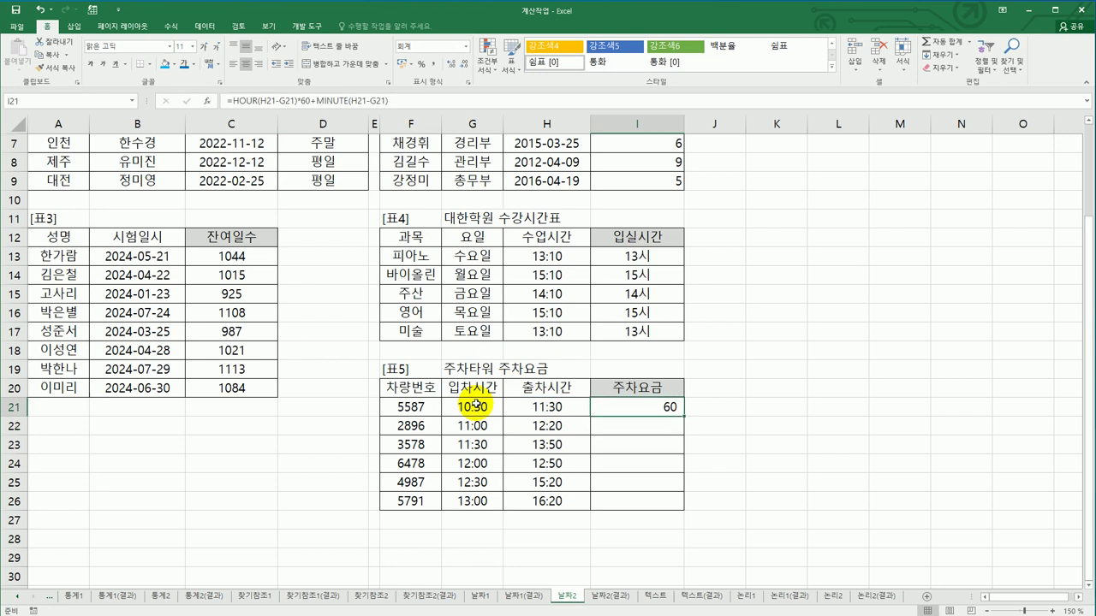
{"action": "left_click_drag", "start_coordinate": [685, 417], "coordinate": [680, 506]}
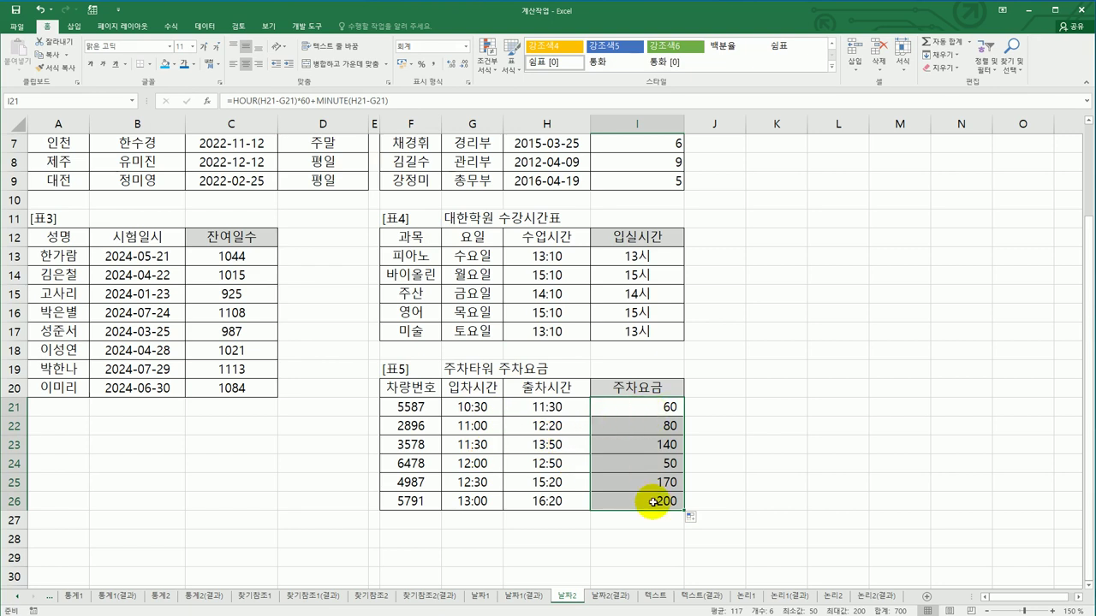
Parenthesize the total minutes in I21 and divide by 10, making =(HOUR(H21-G21)*60+MINUTE(H21-G21))/10, and fill down through I26.
{"action": "left_click", "coordinate": [651, 400]}
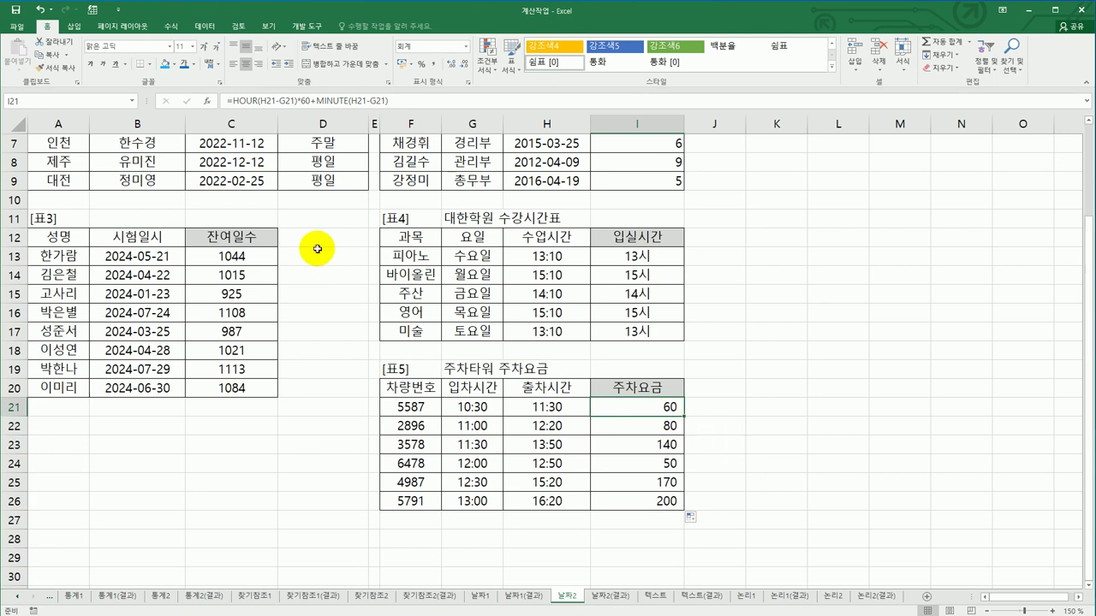
{"action": "left_click", "coordinate": [232, 100]}
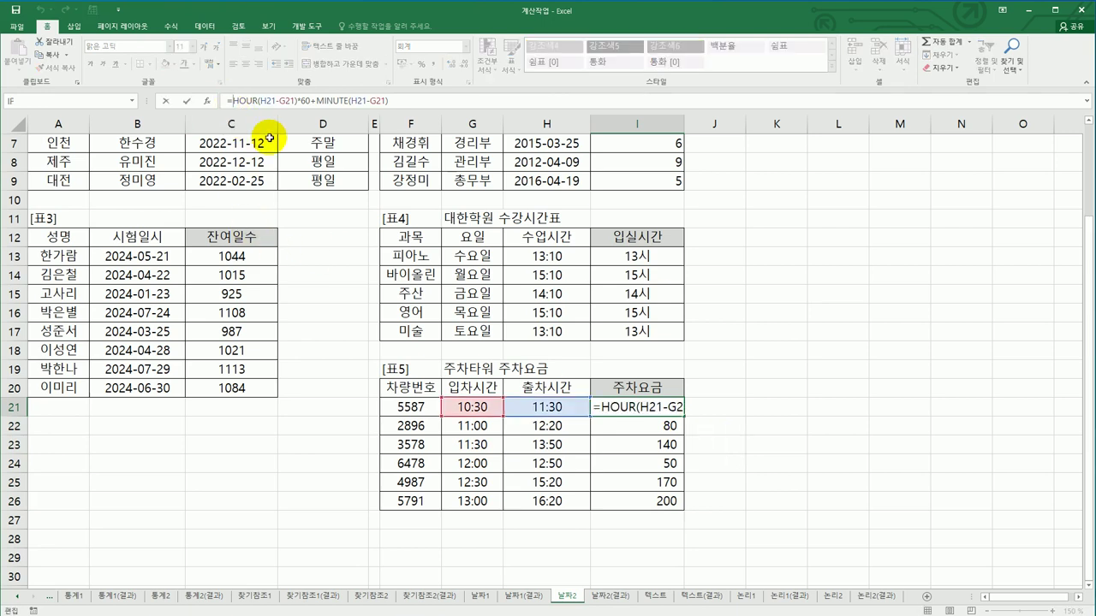
{"action": "type", "text": "("}
{"action": "key", "text": "End"}
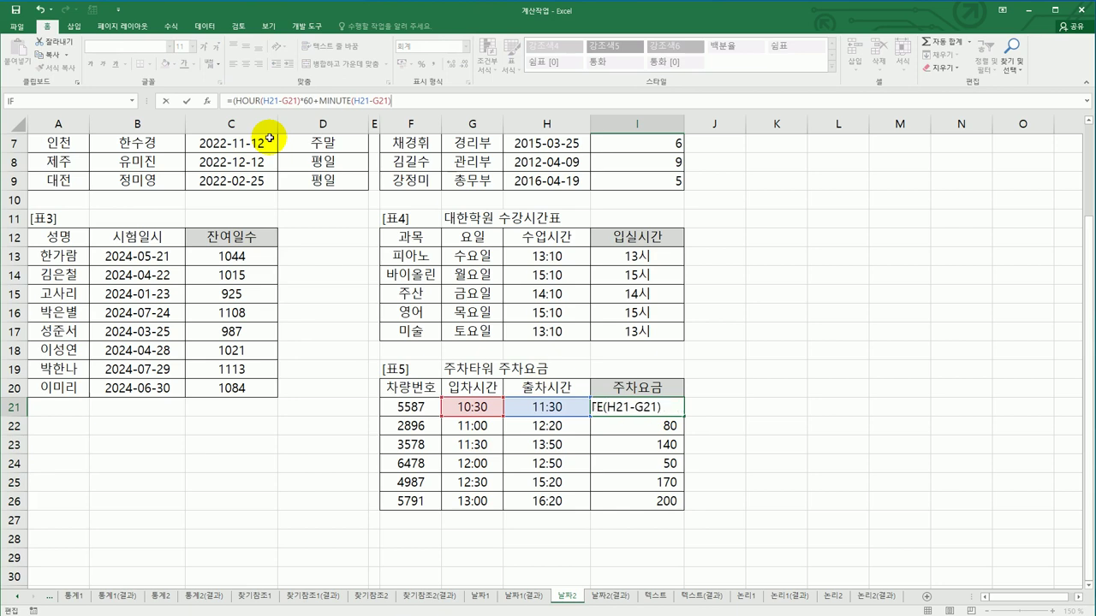
{"action": "type", "text": ")/10"}
{"action": "key", "text": "ctrl+Return"}
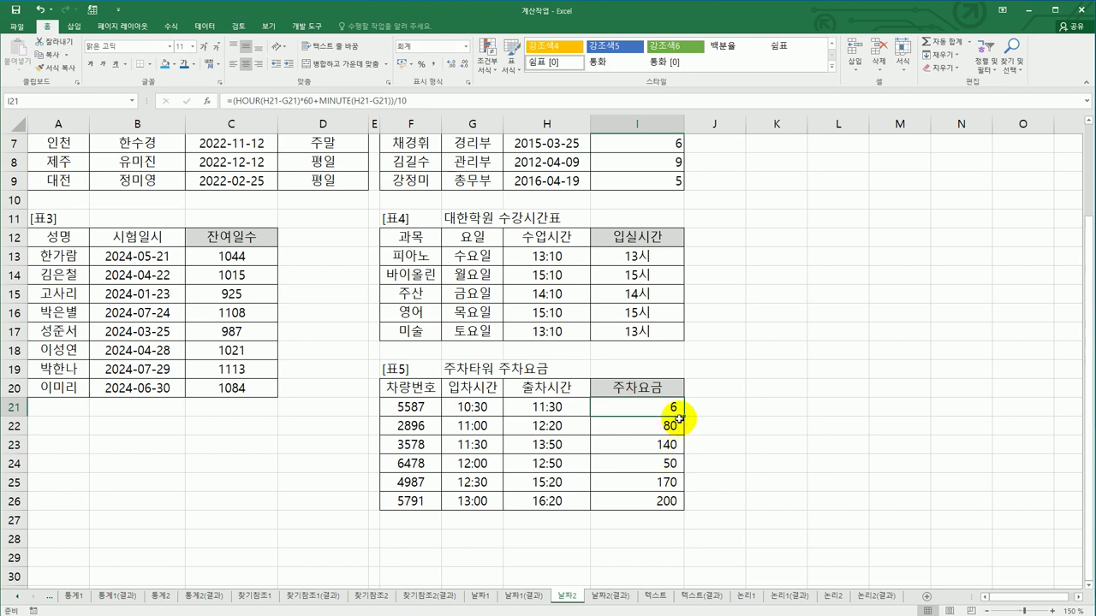
{"action": "left_click_drag", "start_coordinate": [685, 417], "coordinate": [674, 510]}
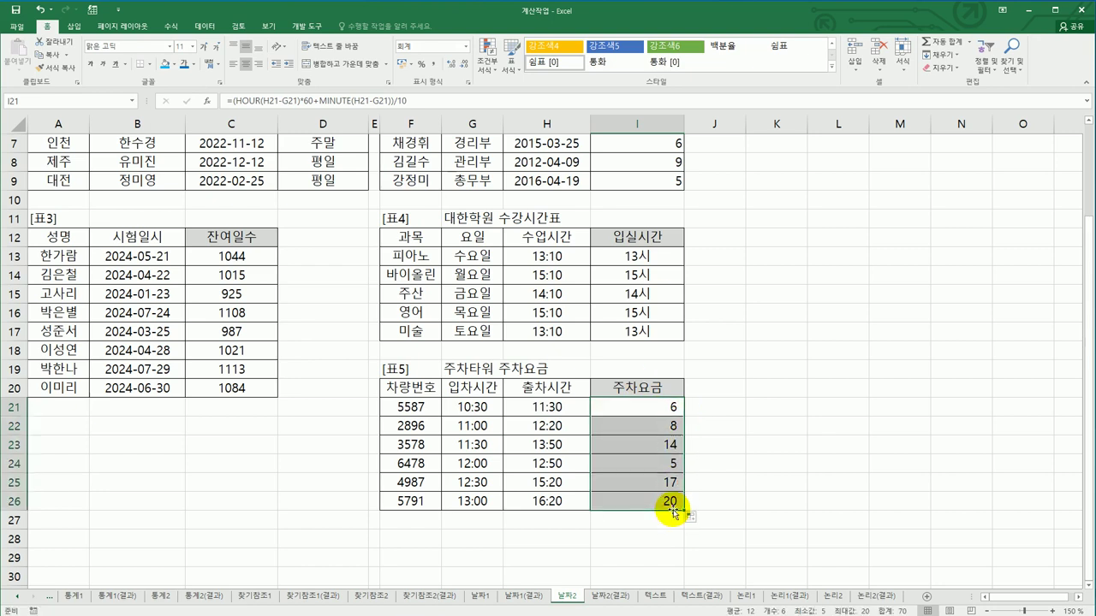
Multiply the I21 formula by 200 to charge per ten minutes, and fill it down through I26.
{"action": "left_click", "coordinate": [666, 408]}
{"action": "left_click", "coordinate": [438, 102]}
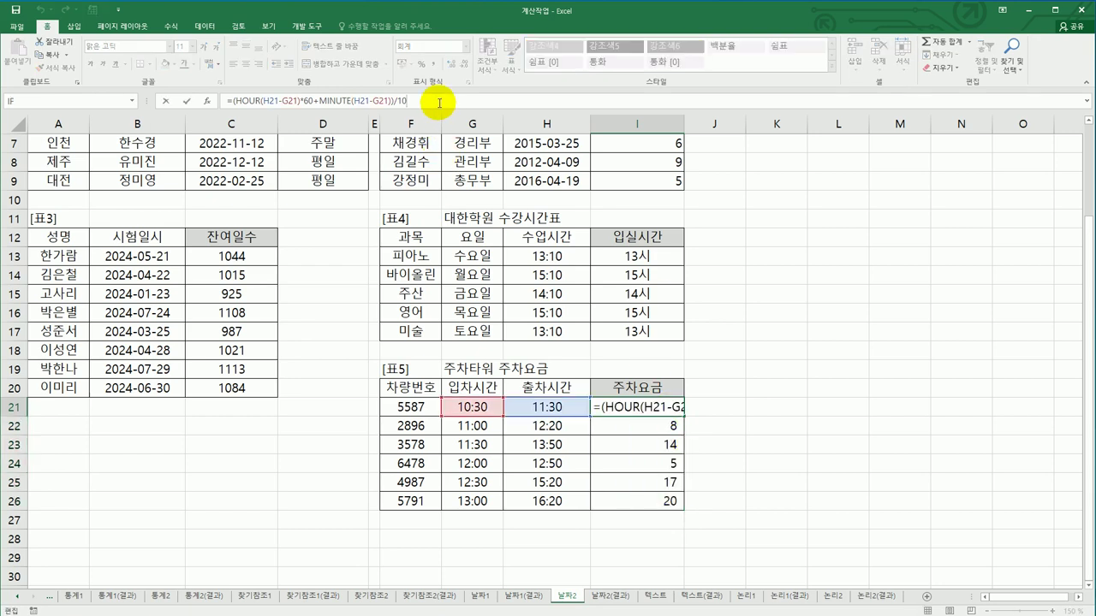
{"action": "type", "text": "*200"}
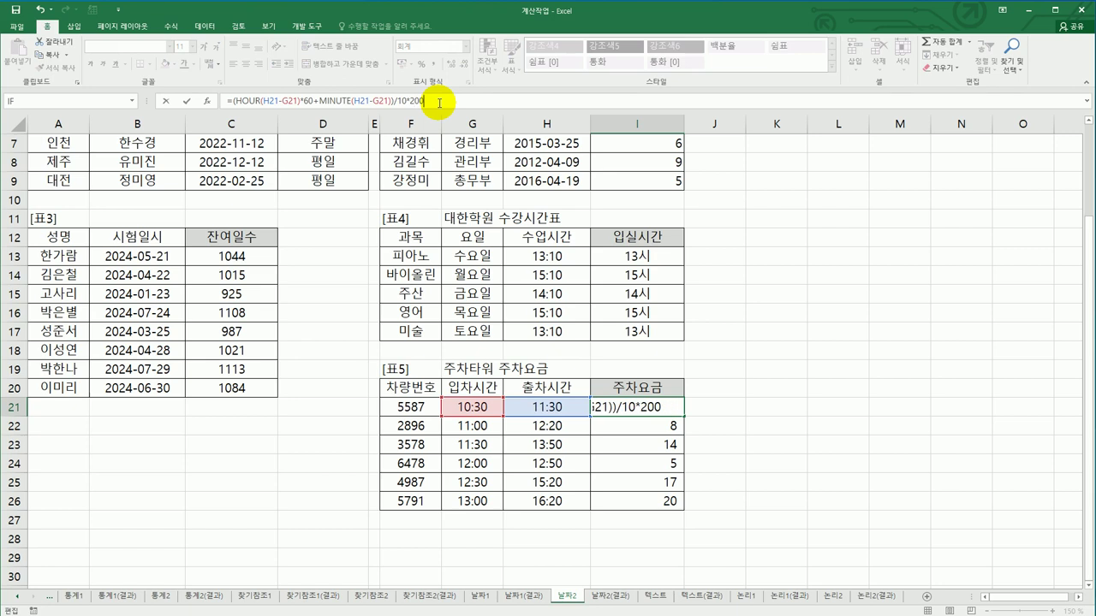
{"action": "key", "text": "Return"}
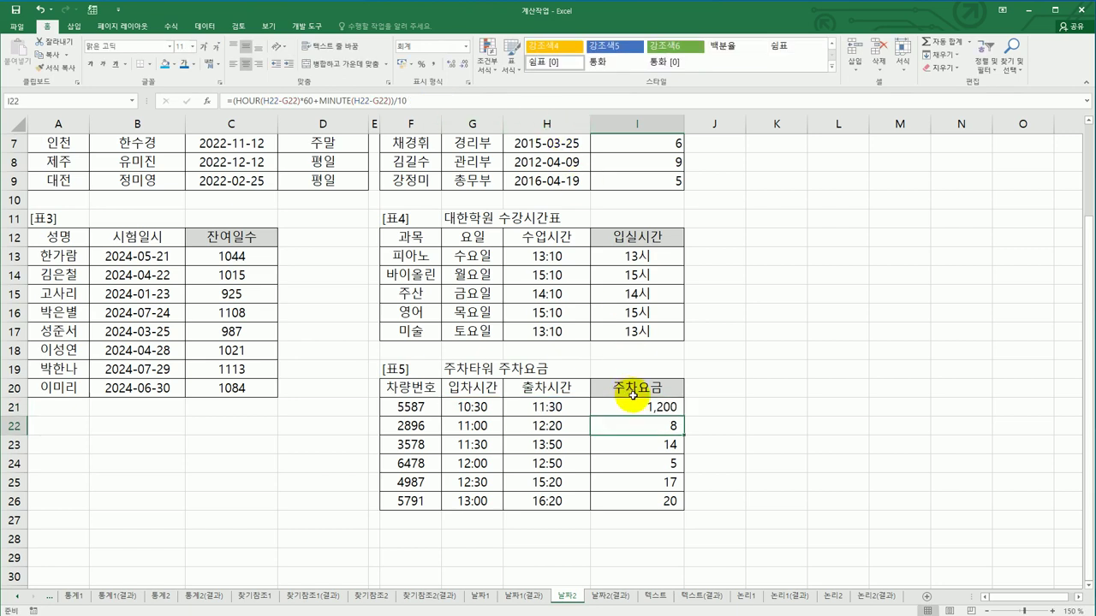
{"action": "left_click", "coordinate": [657, 408]}
{"action": "left_click_drag", "start_coordinate": [684, 419], "coordinate": [680, 504]}
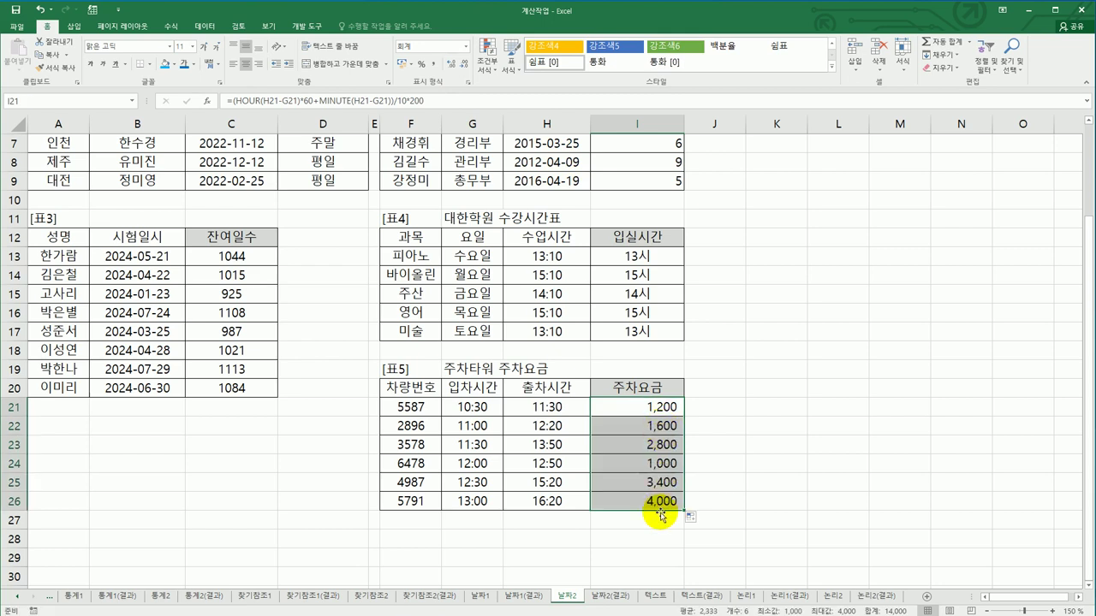
{"action": "left_click", "coordinate": [657, 504]}
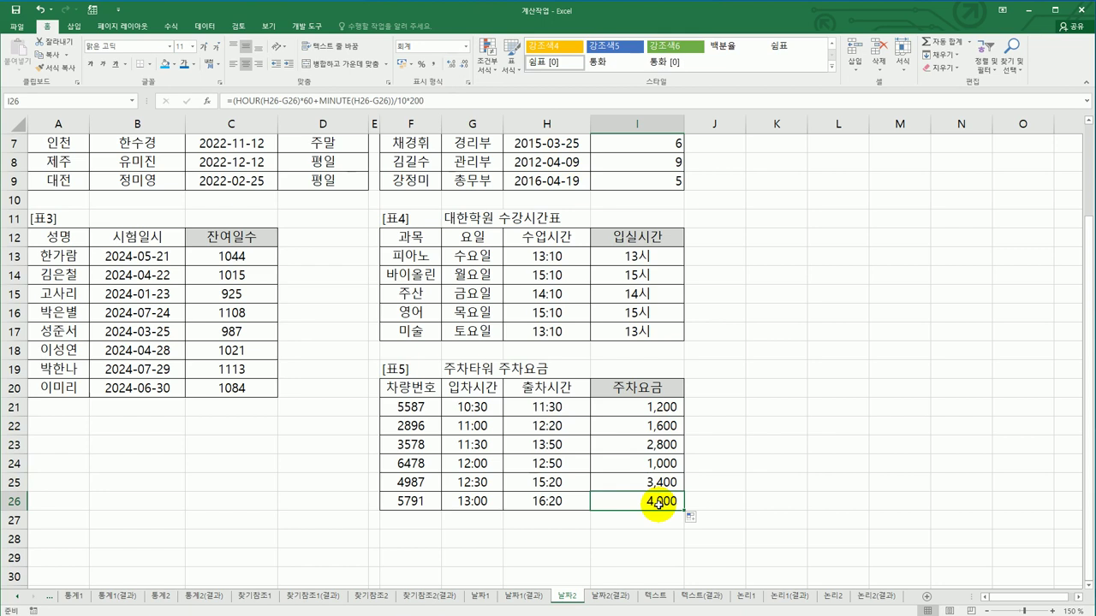
Enter =HOUR(H21-G21) in J21 beside table 5 as the start of an alternative fee formula.
{"action": "scroll", "coordinate": [658, 504], "scroll_direction": "up", "scroll_amount": 2}
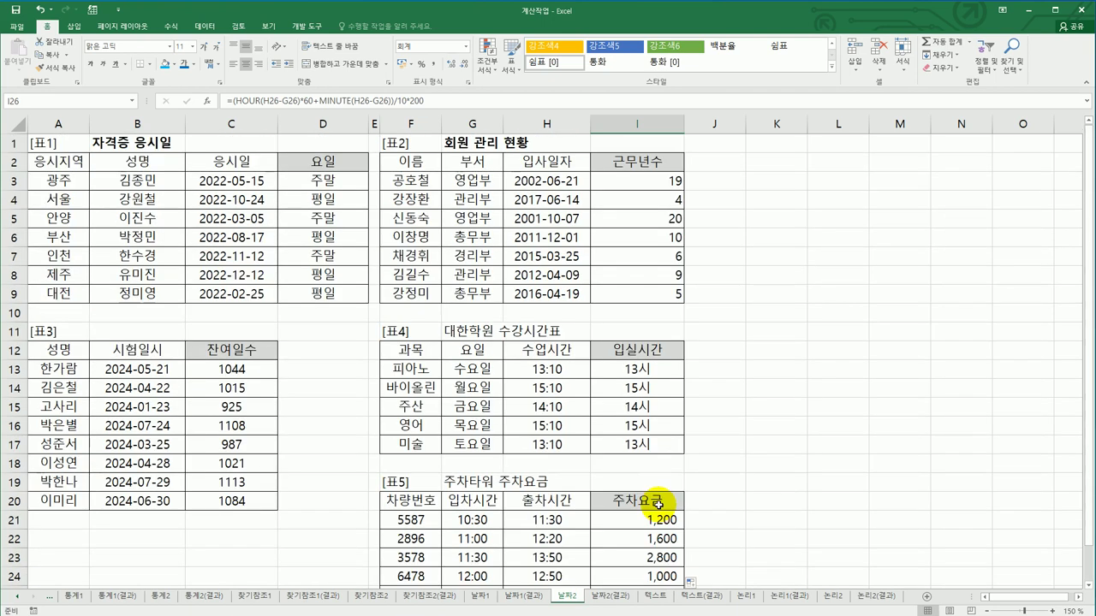
{"action": "scroll", "coordinate": [655, 582], "scroll_direction": "down", "scroll_amount": 3}
{"action": "left_click", "coordinate": [649, 350]}
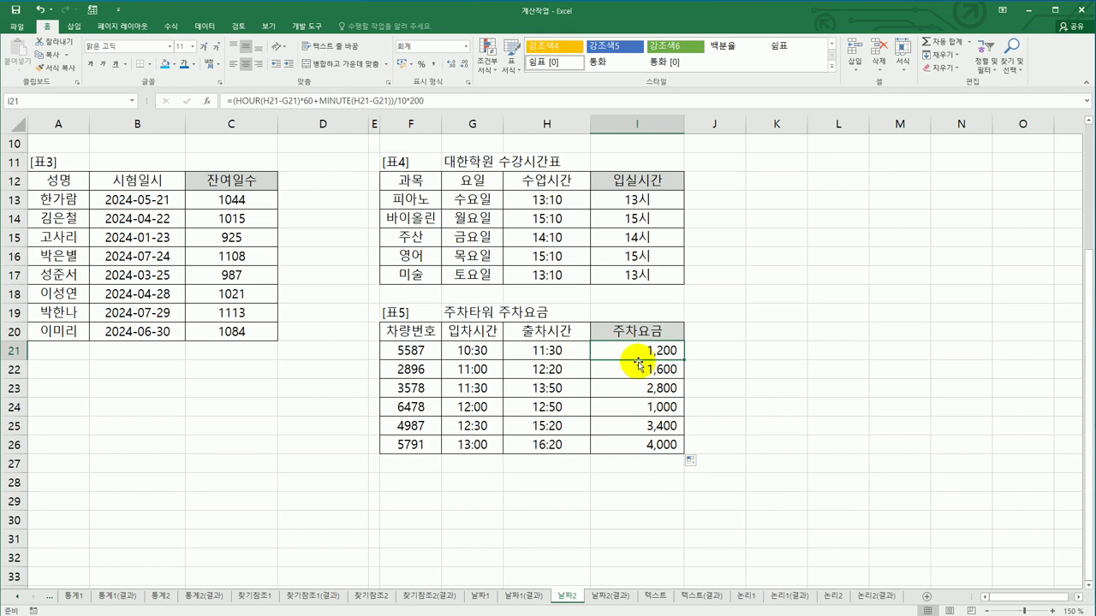
{"action": "left_click", "coordinate": [723, 353]}
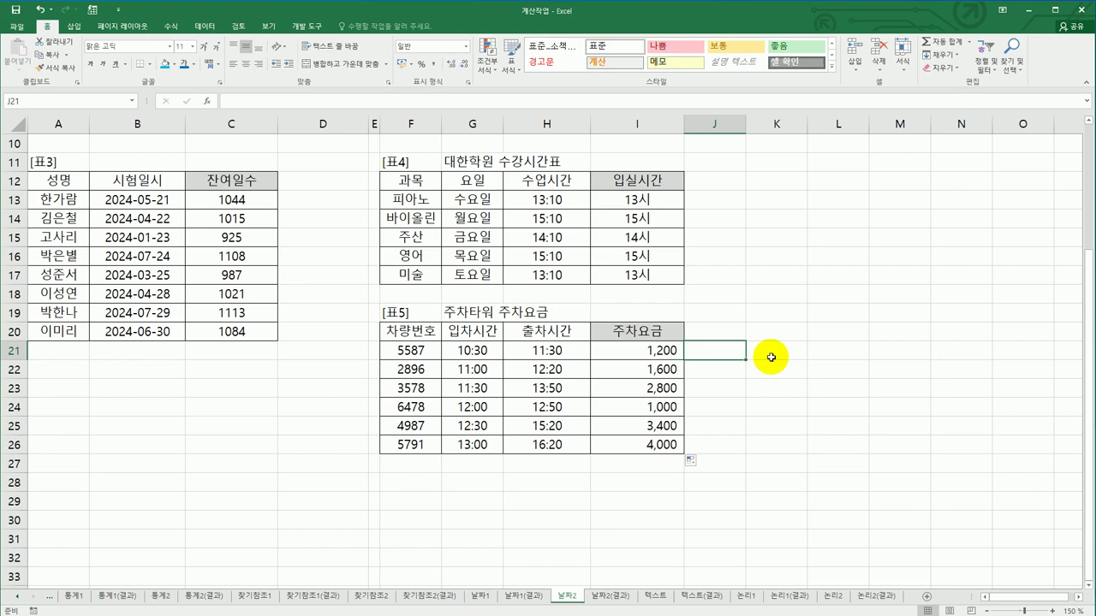
{"action": "type", "text": "=hou"}
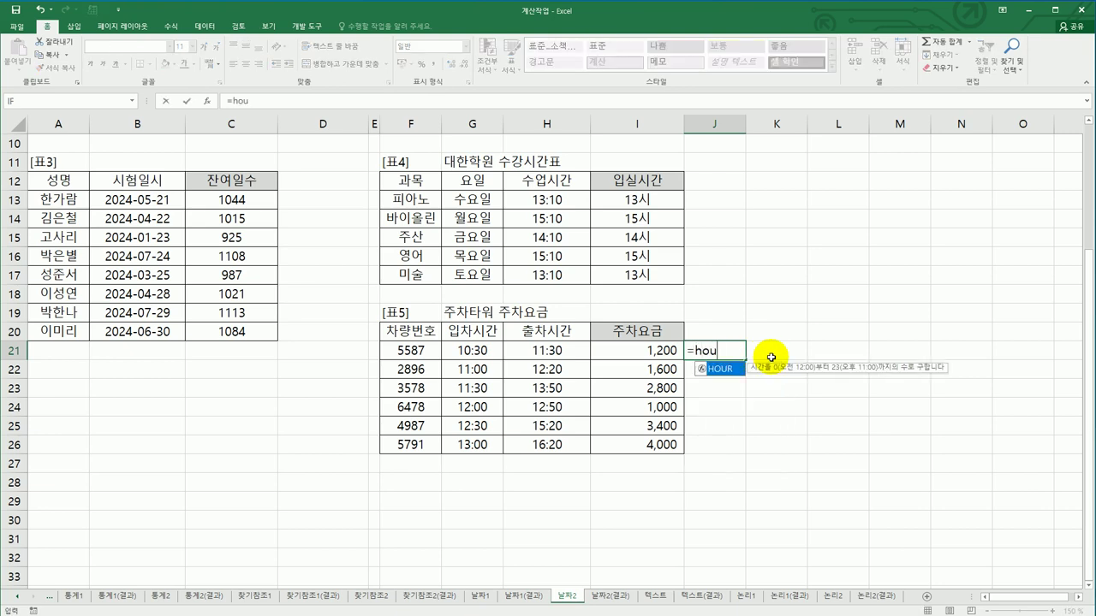
{"action": "double_click", "coordinate": [717, 369]}
{"action": "left_click", "coordinate": [548, 360]}
{"action": "type", "text": "-"}
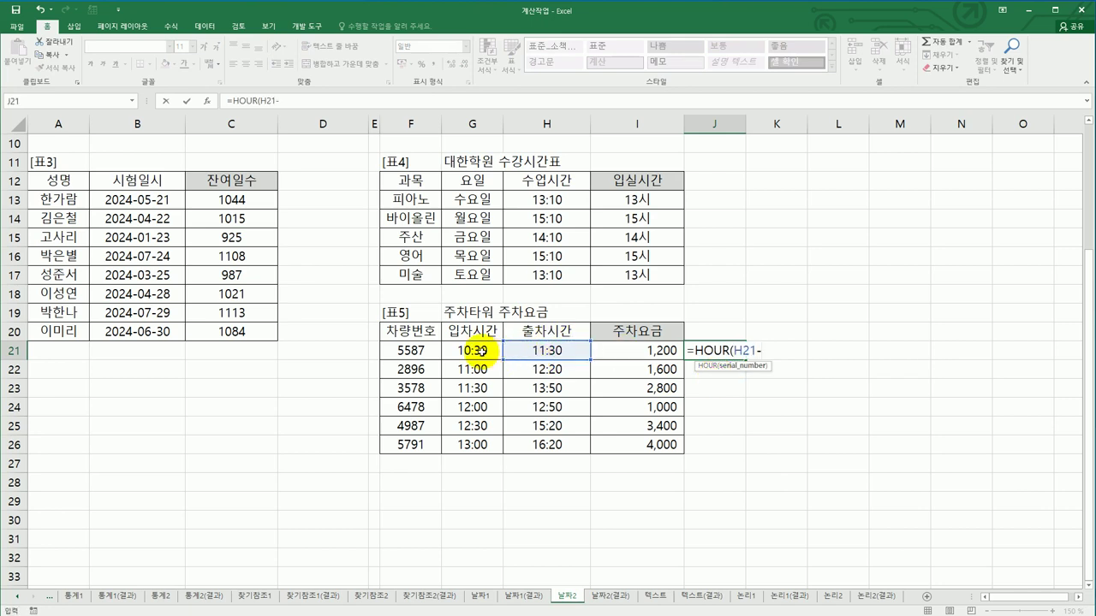
{"action": "left_click", "coordinate": [477, 351]}
{"action": "type", "text": ")"}
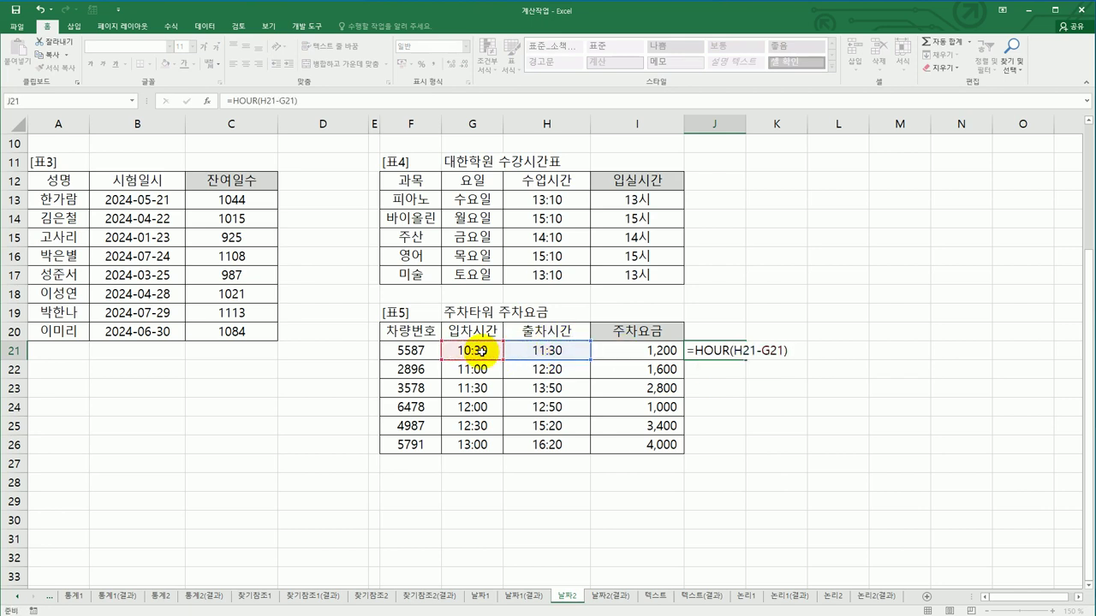
{"action": "key", "text": "Return"}
{"action": "key", "text": "Up"}
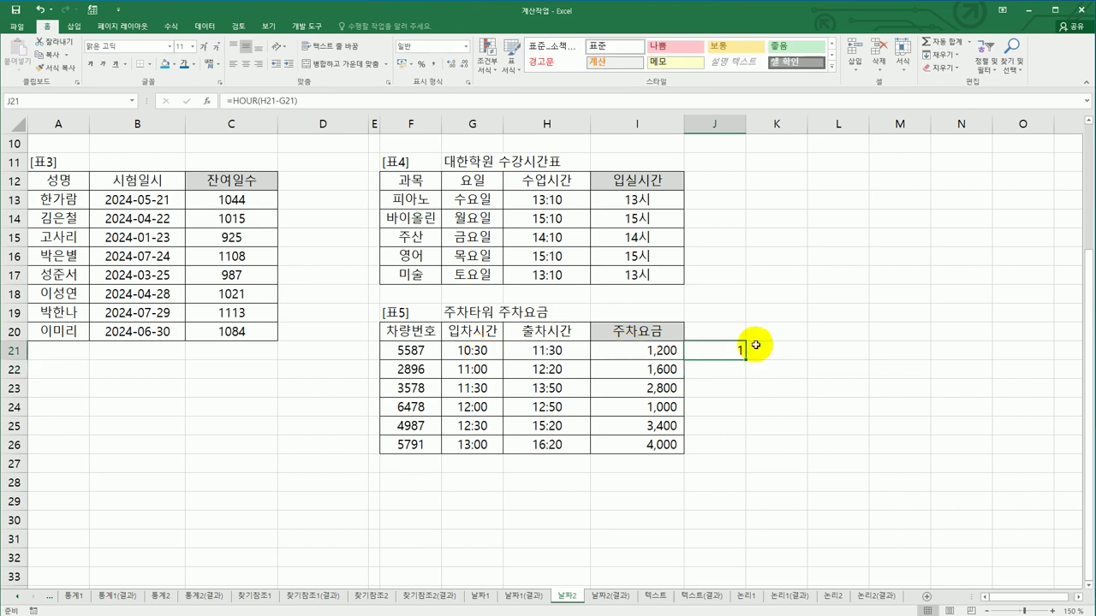
Multiply the HOUR result in J21 by the hourly rate, making the formula =HOUR(H21-G21)*1200.
{"action": "double_click", "coordinate": [713, 351]}
{"action": "left_click", "coordinate": [802, 352]}
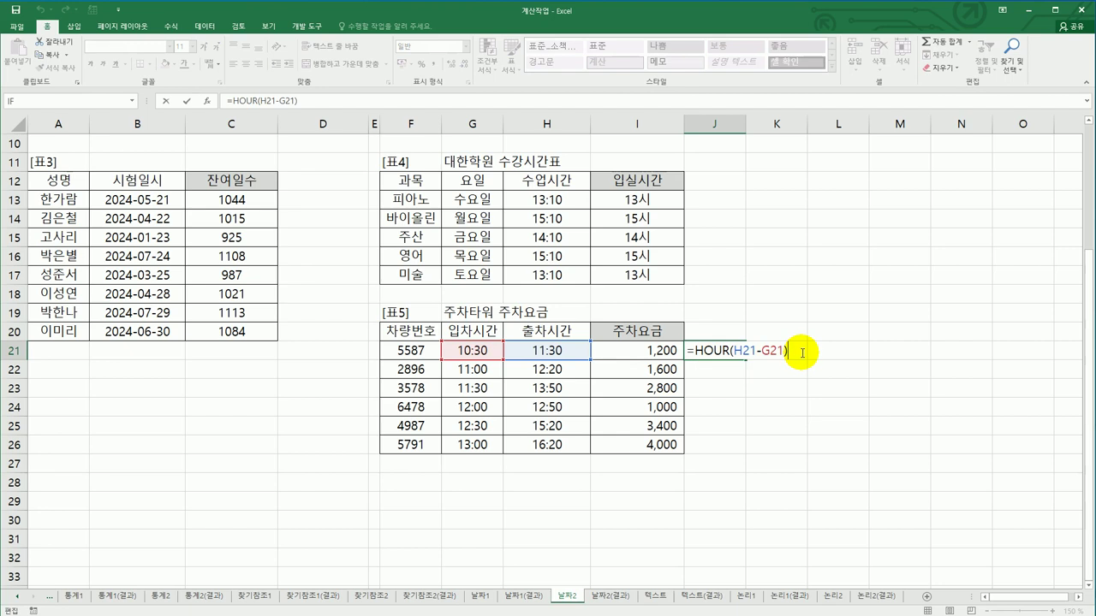
{"action": "type", "text": "*1200"}
{"action": "key", "text": "Return"}
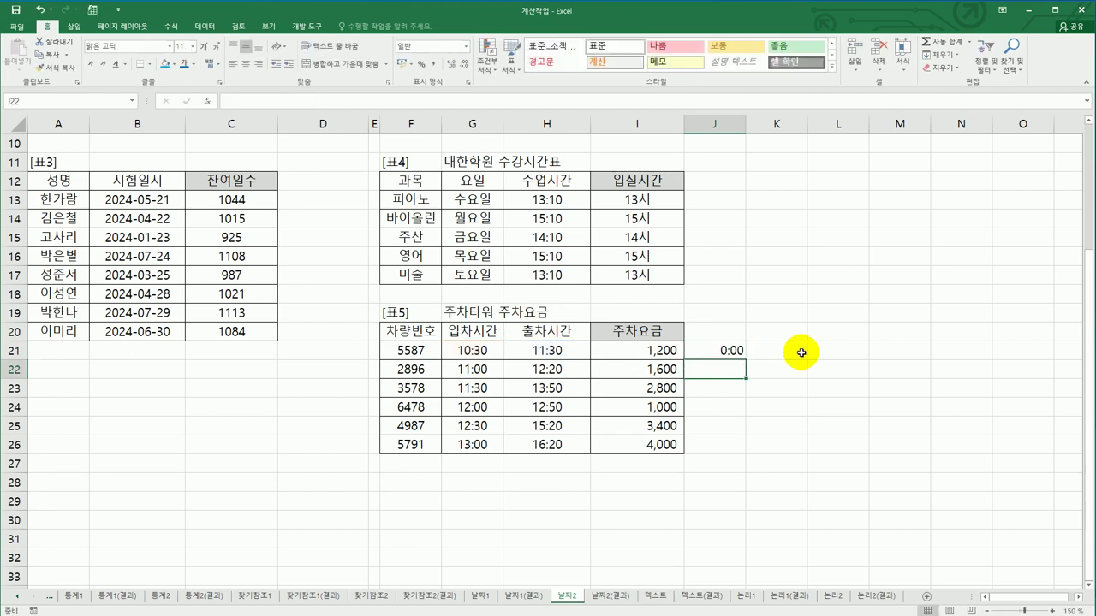
Change the number format of J21 to the 일반 category.
{"action": "left_click", "coordinate": [716, 351]}
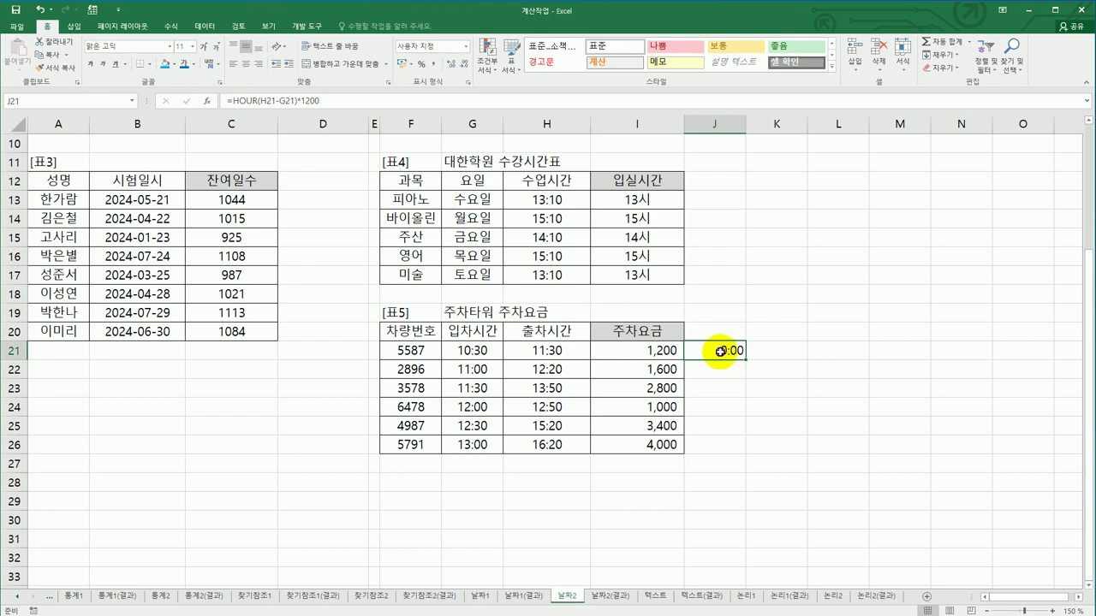
{"action": "right_click", "coordinate": [721, 352]}
{"action": "left_click", "coordinate": [771, 547]}
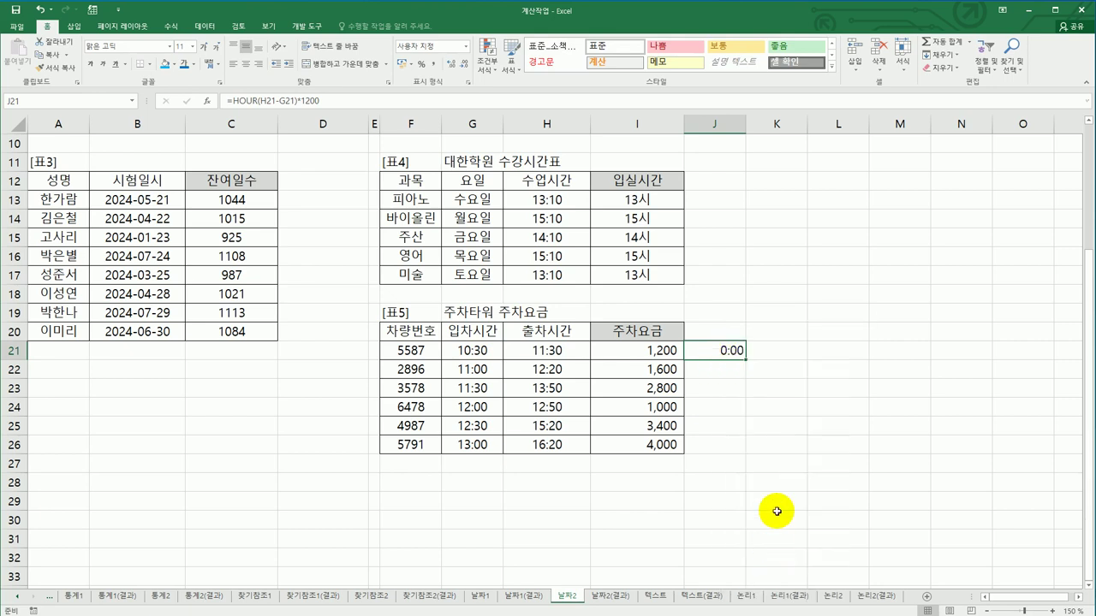
{"action": "left_click_drag", "start_coordinate": [727, 399], "coordinate": [845, 231]}
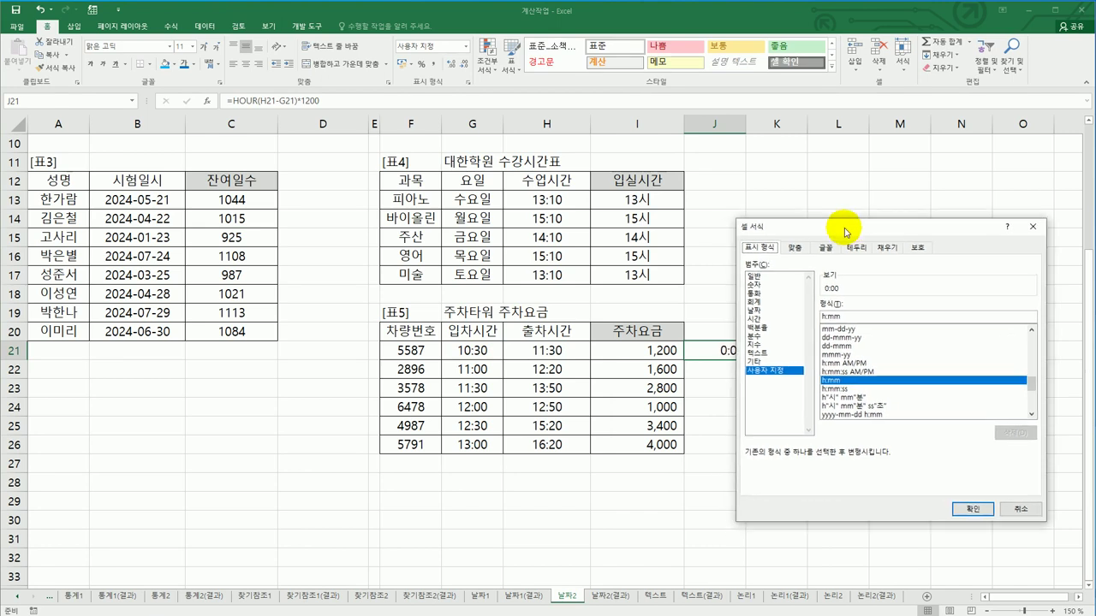
{"action": "left_click", "coordinate": [767, 276]}
{"action": "left_click", "coordinate": [971, 510]}
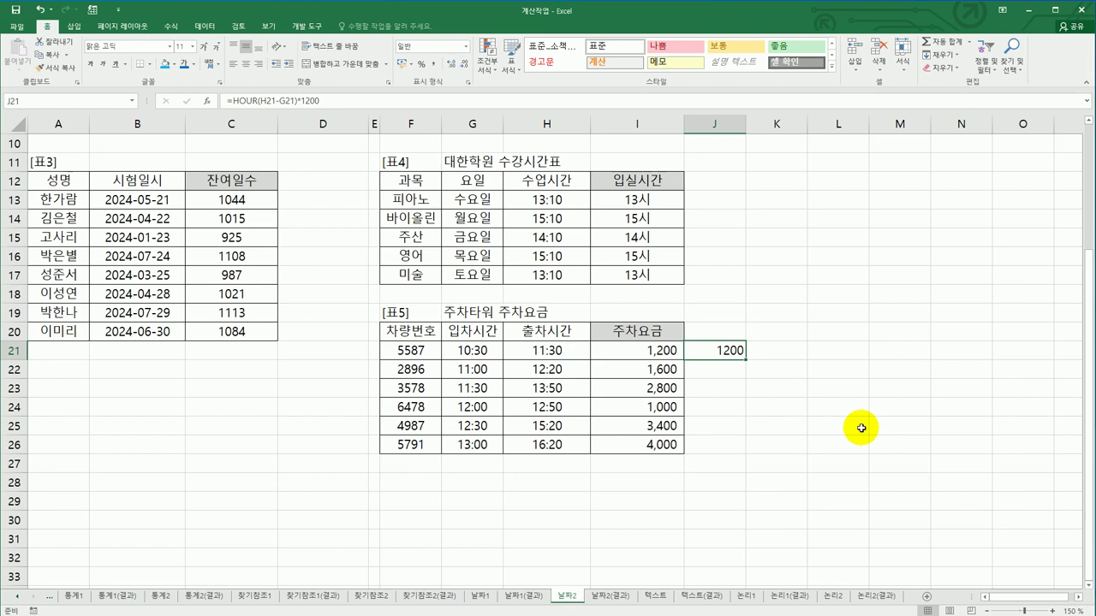
Append +MINUTE(H21-G21)/10*200 to the J21 formula, making it =HOUR(H21-G21)*1200+MINUTE(H21-G21)/10*200.
{"action": "double_click", "coordinate": [738, 351]}
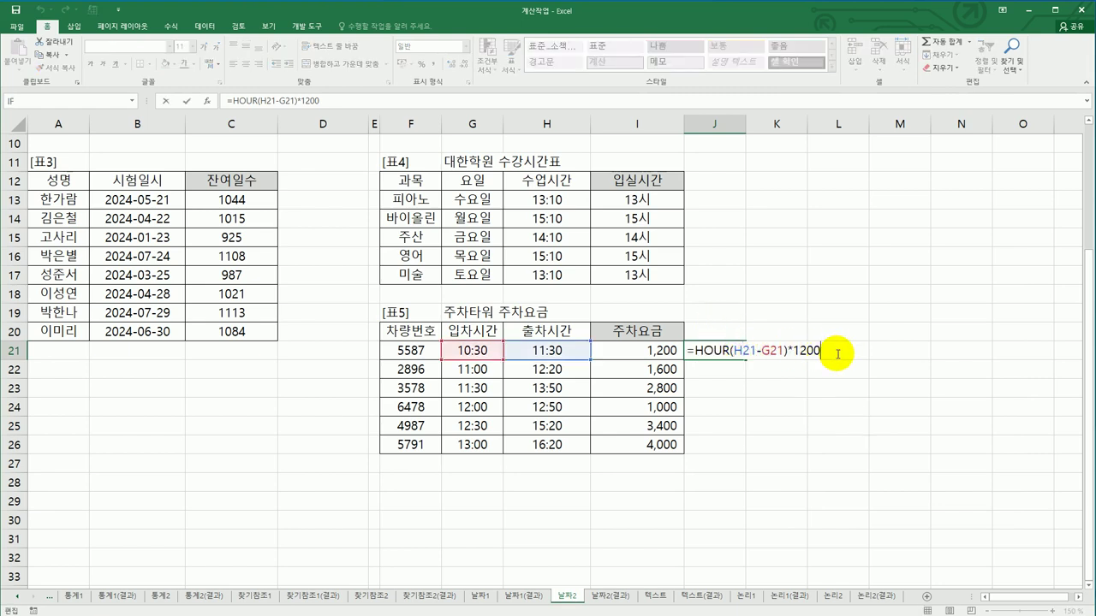
{"action": "type", "text": "+m"}
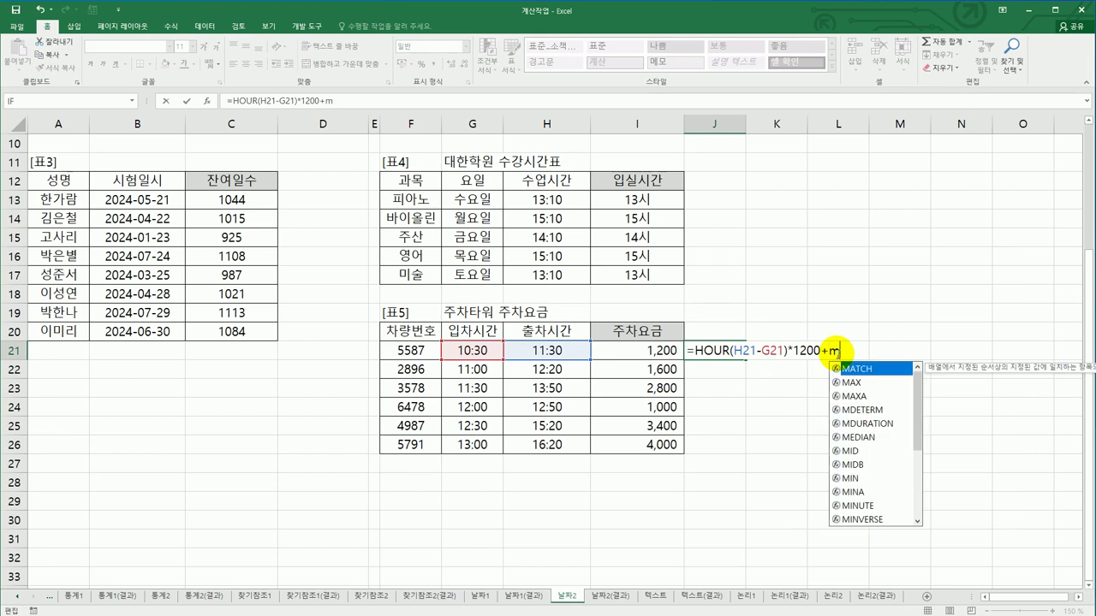
{"action": "type", "text": "iun"}
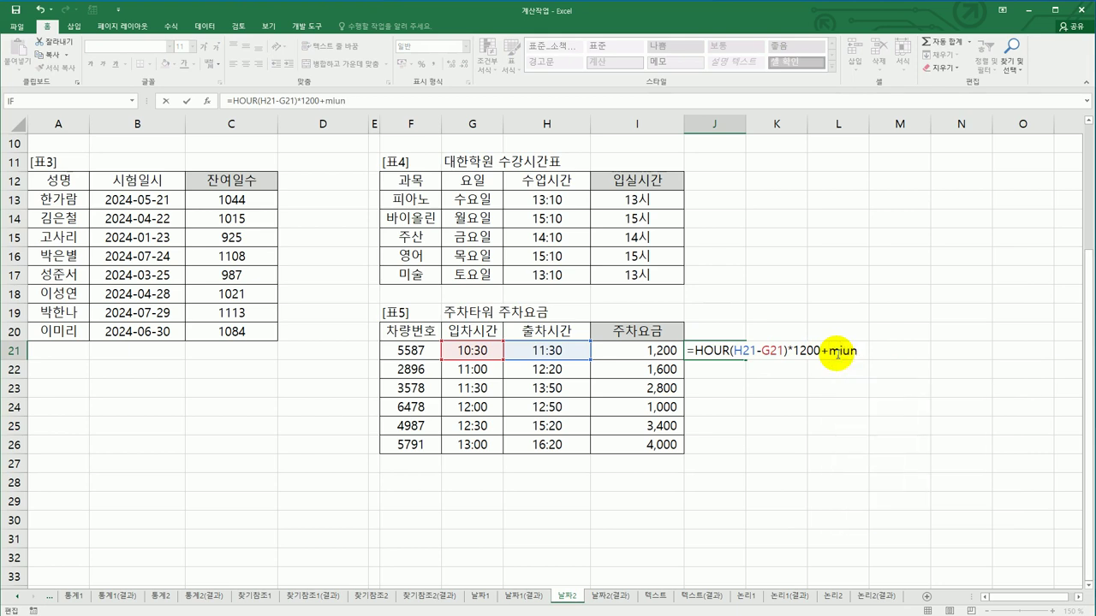
{"action": "key", "text": "BackSpace"}
{"action": "key", "text": "BackSpace"}
{"action": "type", "text": "n"}
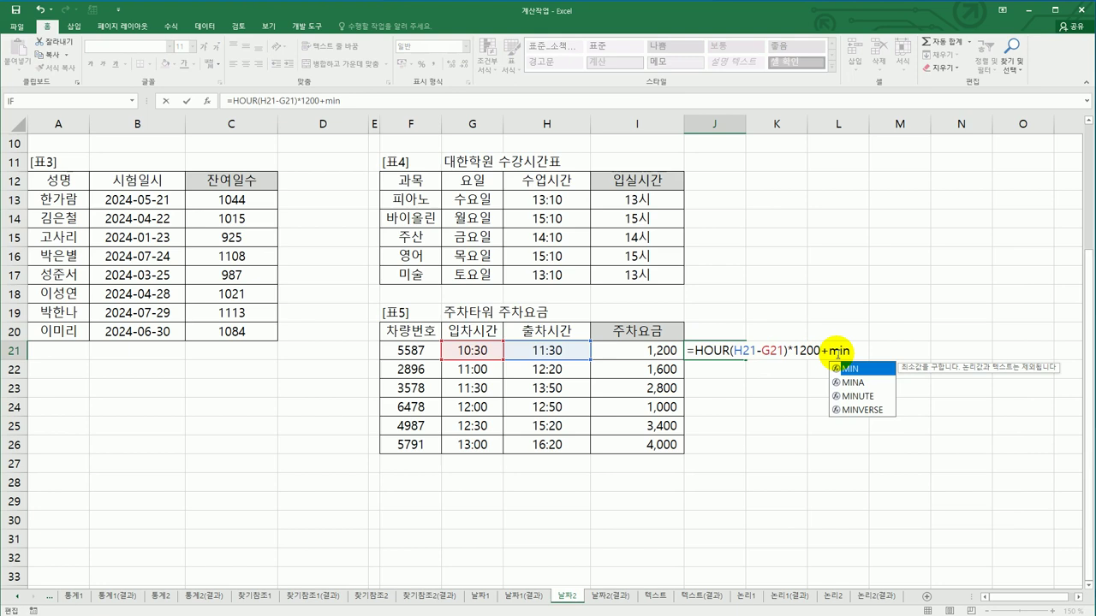
{"action": "double_click", "coordinate": [880, 397]}
{"action": "left_click", "coordinate": [574, 354]}
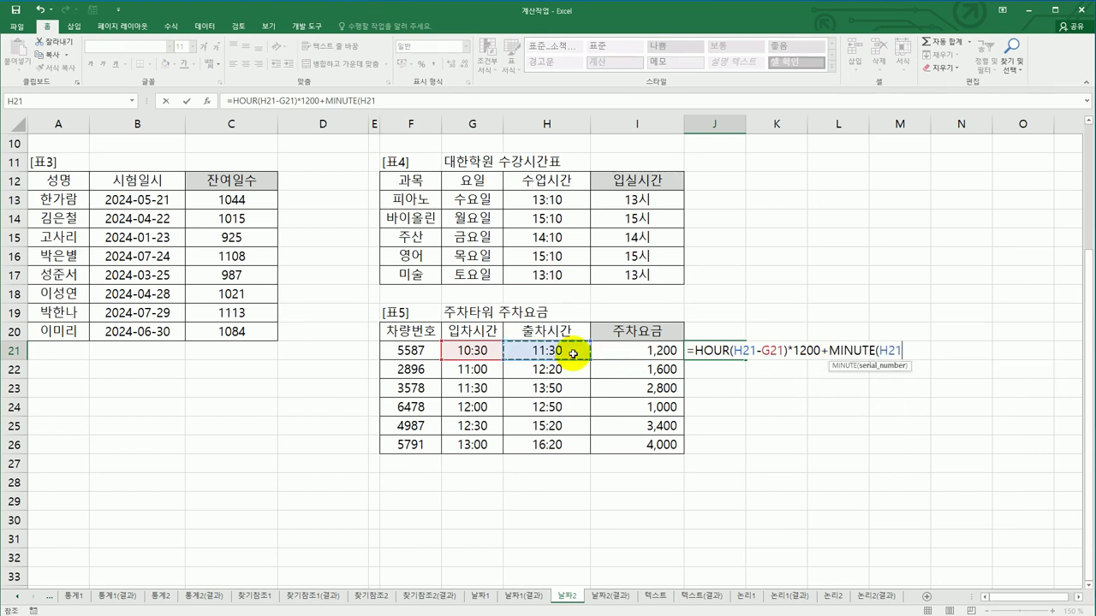
{"action": "type", "text": "-"}
{"action": "left_click", "coordinate": [478, 352]}
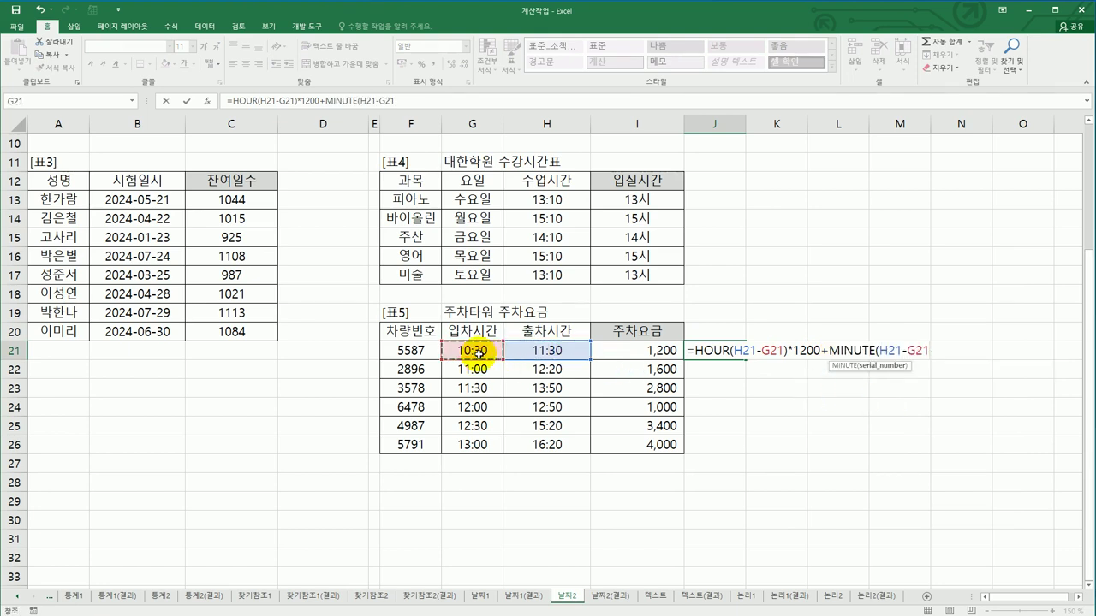
{"action": "type", "text": ")"}
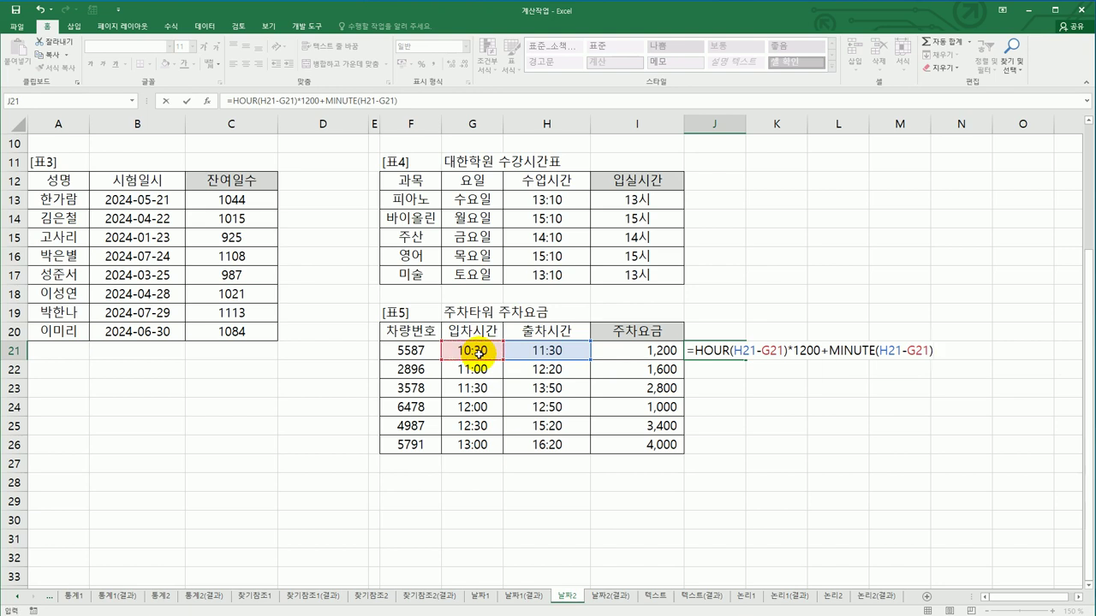
{"action": "type", "text": "/10*200"}
{"action": "key", "text": "ctrl+Return"}
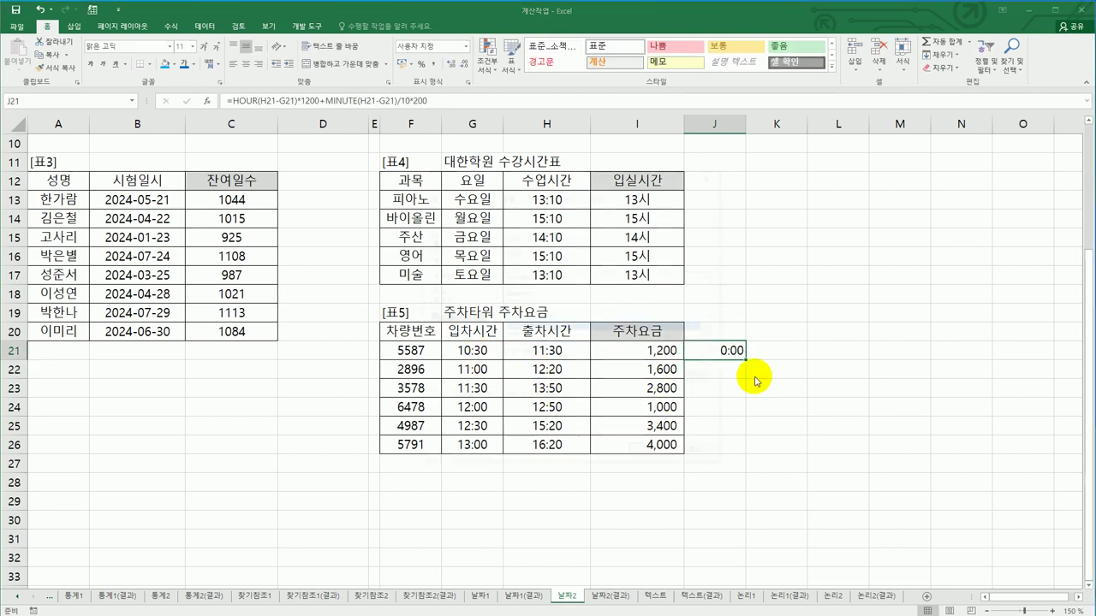
Change the number format of J21 to the 일반 category, and fill its formula down through J26.
{"action": "key", "text": "ctrl+1"}
{"action": "left_click", "coordinate": [441, 223]}
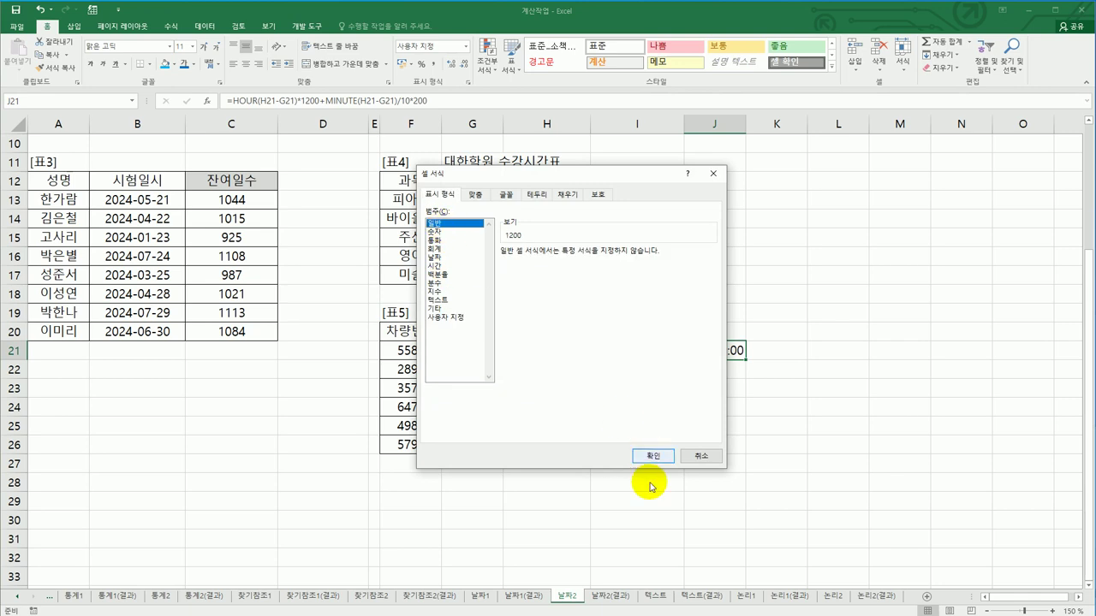
{"action": "left_click", "coordinate": [648, 456]}
{"action": "left_click_drag", "start_coordinate": [744, 360], "coordinate": [741, 456]}
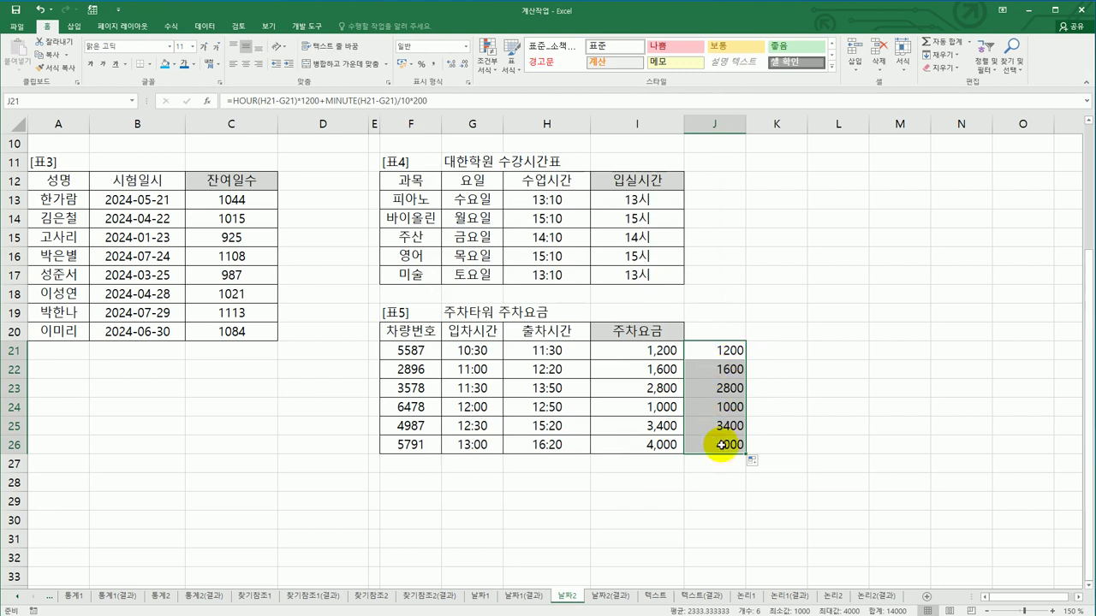
Compare the alternative fee formula in J21 with the table 5 parking fee formula in I21.
{"action": "left_click", "coordinate": [719, 351]}
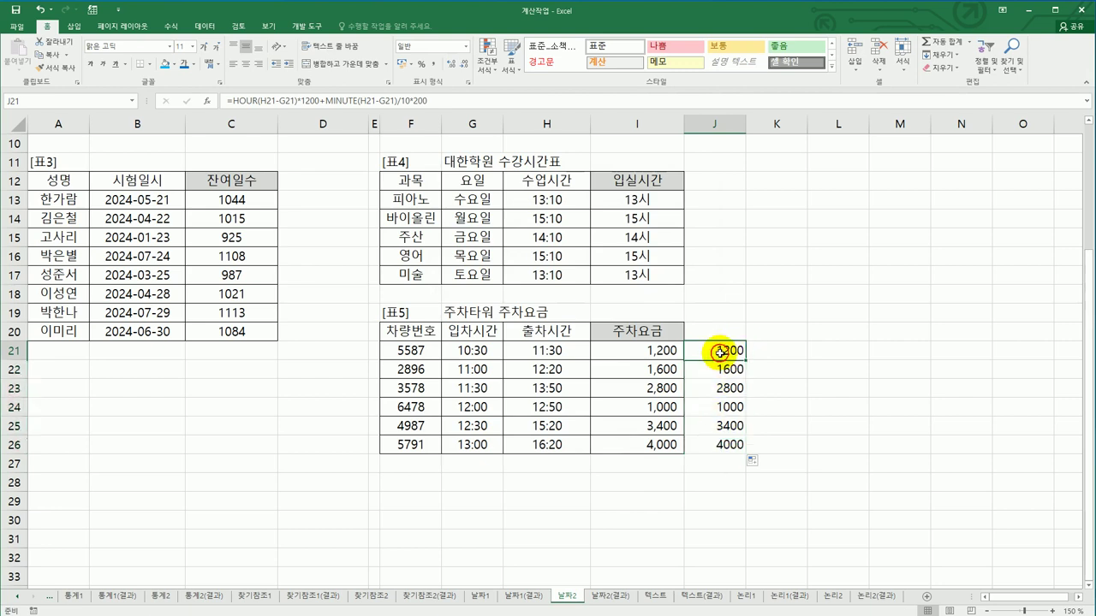
{"action": "left_click", "coordinate": [636, 351]}
{"action": "left_click", "coordinate": [724, 350]}
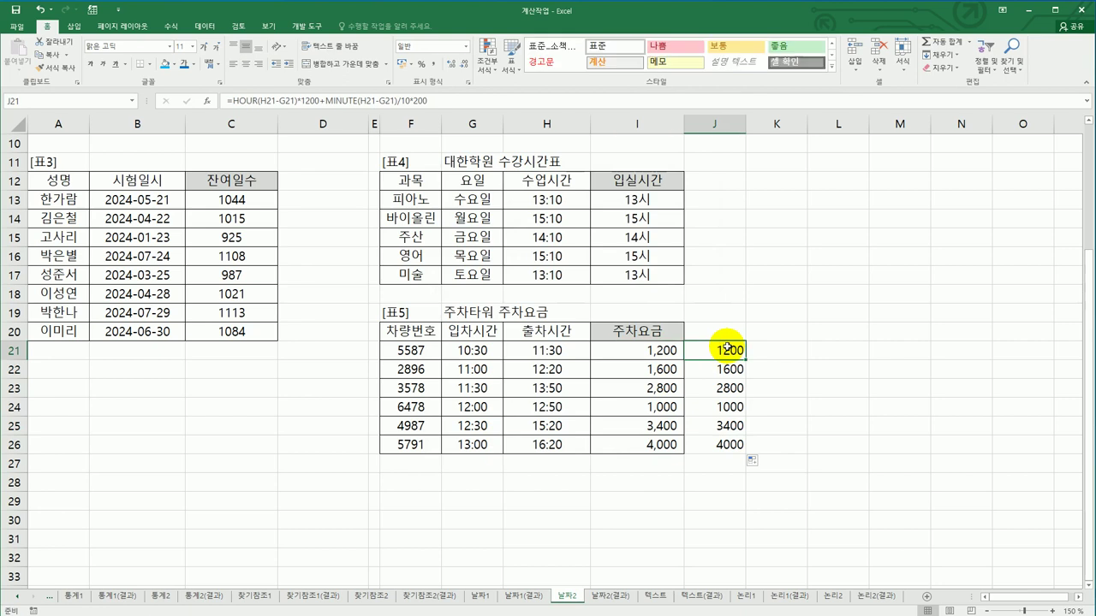
{"action": "left_click", "coordinate": [648, 351]}
{"action": "left_click", "coordinate": [702, 351]}
{"action": "left_click", "coordinate": [650, 354]}
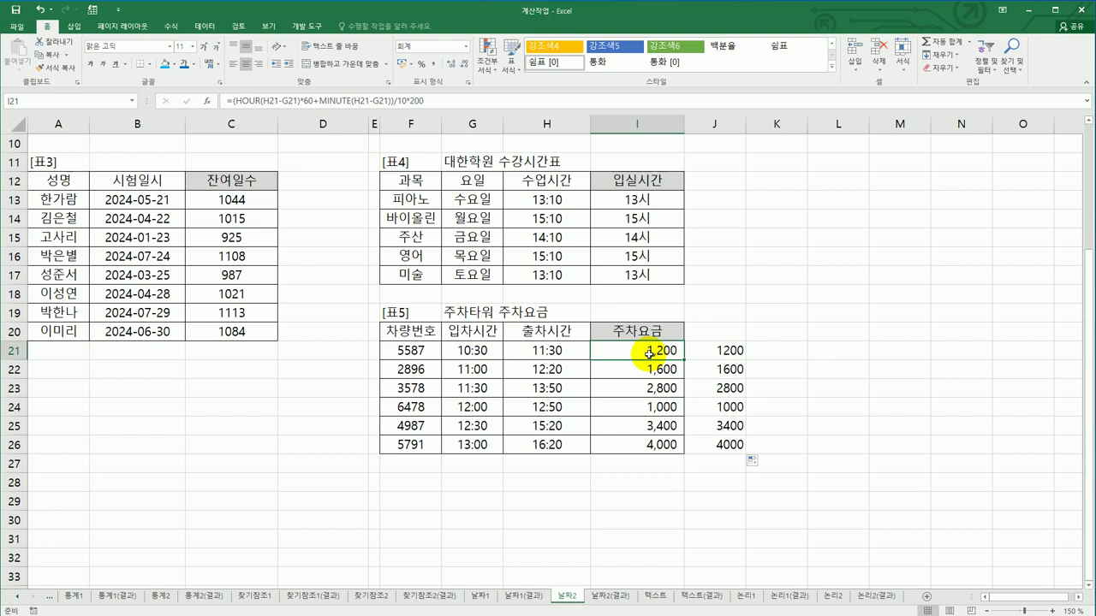
Compare the completed tables on sheet 날짜2 with the answers on sheet 날짜2(결과).
{"action": "scroll", "coordinate": [650, 353], "scroll_direction": "up", "scroll_amount": 3}
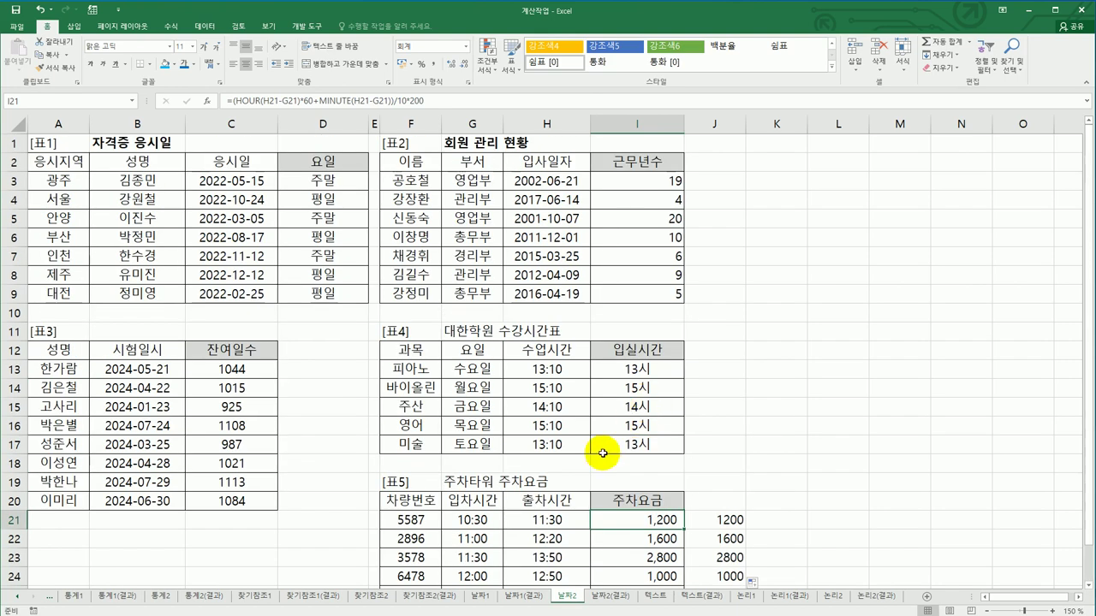
{"action": "left_click", "coordinate": [610, 597]}
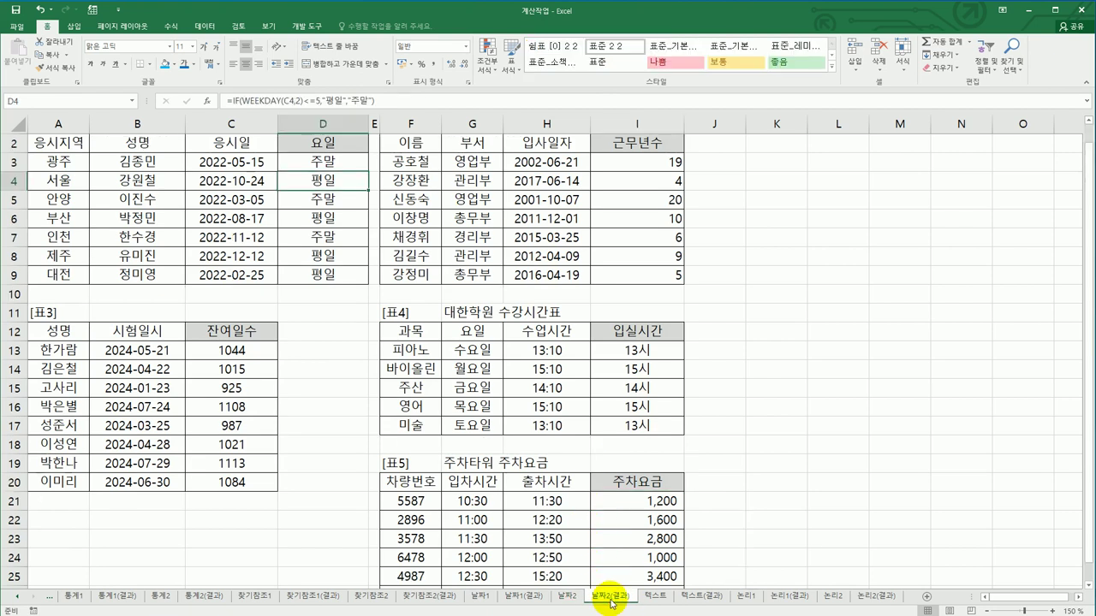
{"action": "scroll", "coordinate": [609, 603], "scroll_direction": "up", "scroll_amount": 1}
{"action": "left_click", "coordinate": [572, 599]}
{"action": "left_click", "coordinate": [617, 598]}
{"action": "left_click", "coordinate": [573, 597]}
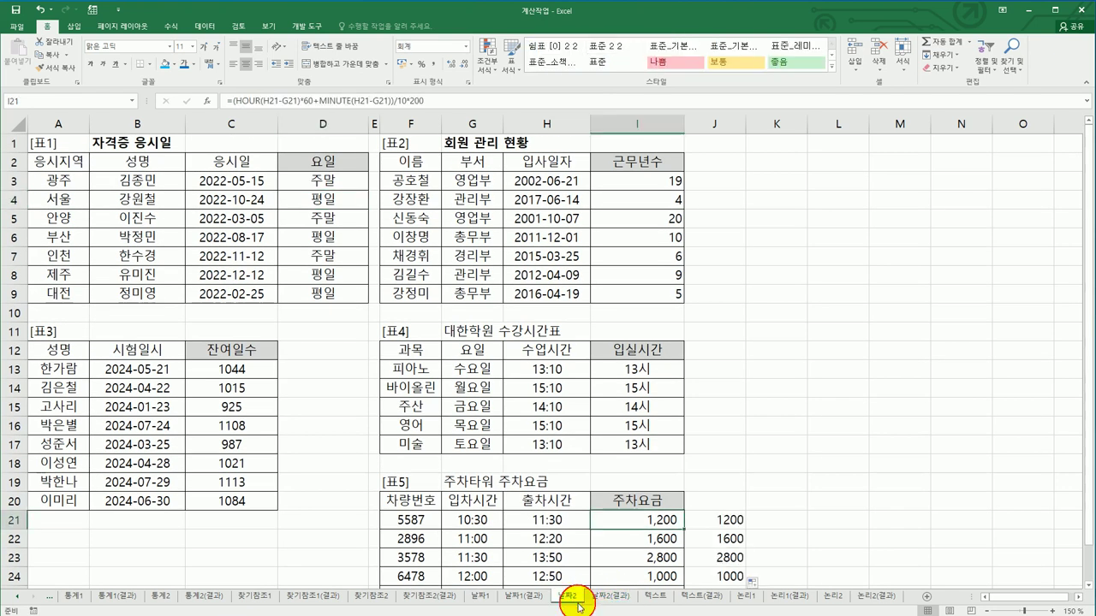
{"action": "left_click", "coordinate": [627, 602]}
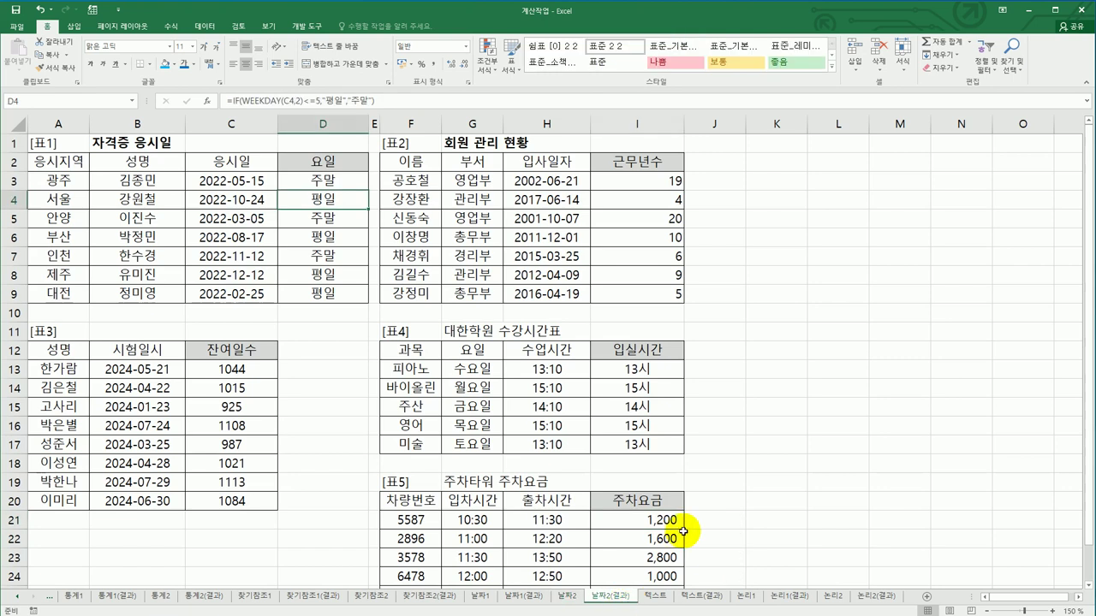